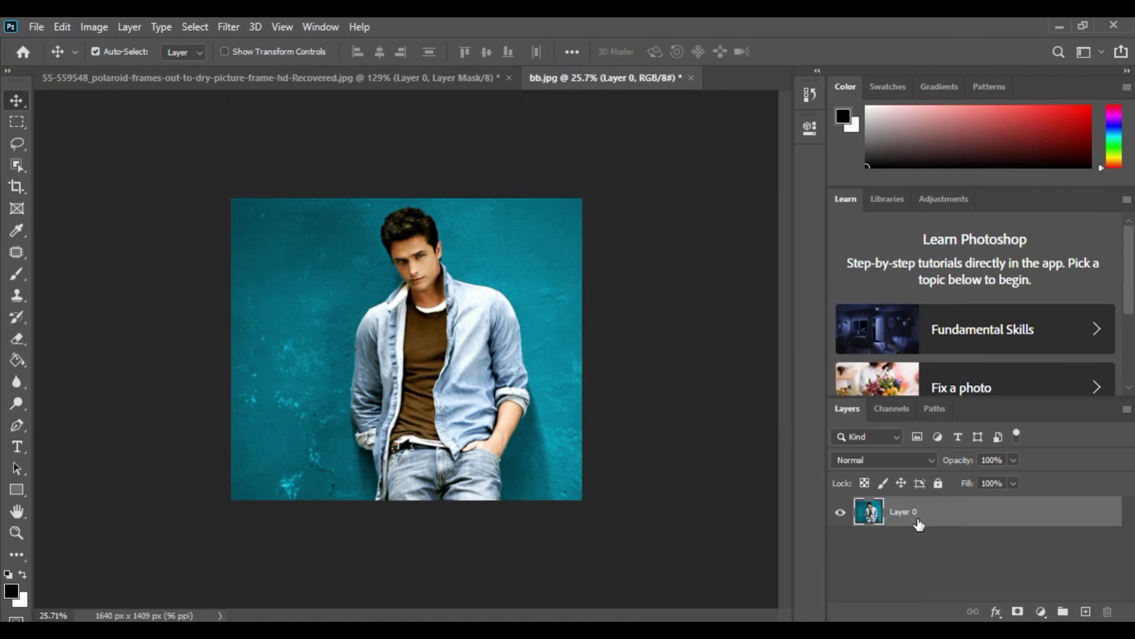
Step: Box-select the man with Object Selection, then refine the edge with Feather 0.4 px and Smooth 15
{"action": "left_click", "coordinate": [20, 163]}
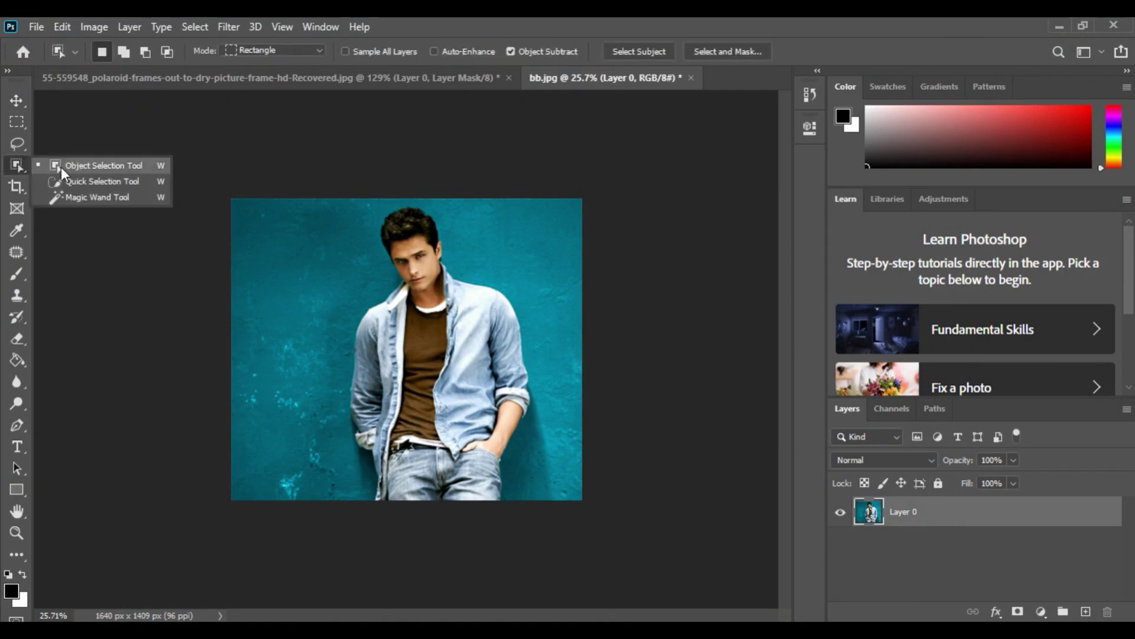
{"action": "left_click_drag", "start_coordinate": [344, 202], "coordinate": [534, 514]}
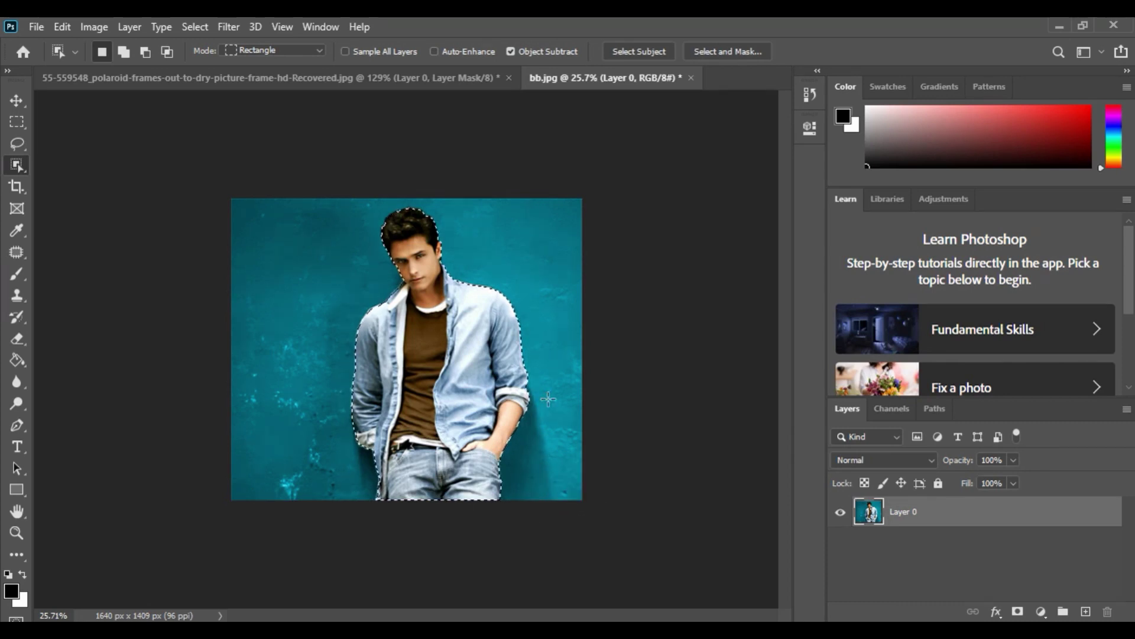
{"action": "left_click", "coordinate": [737, 48]}
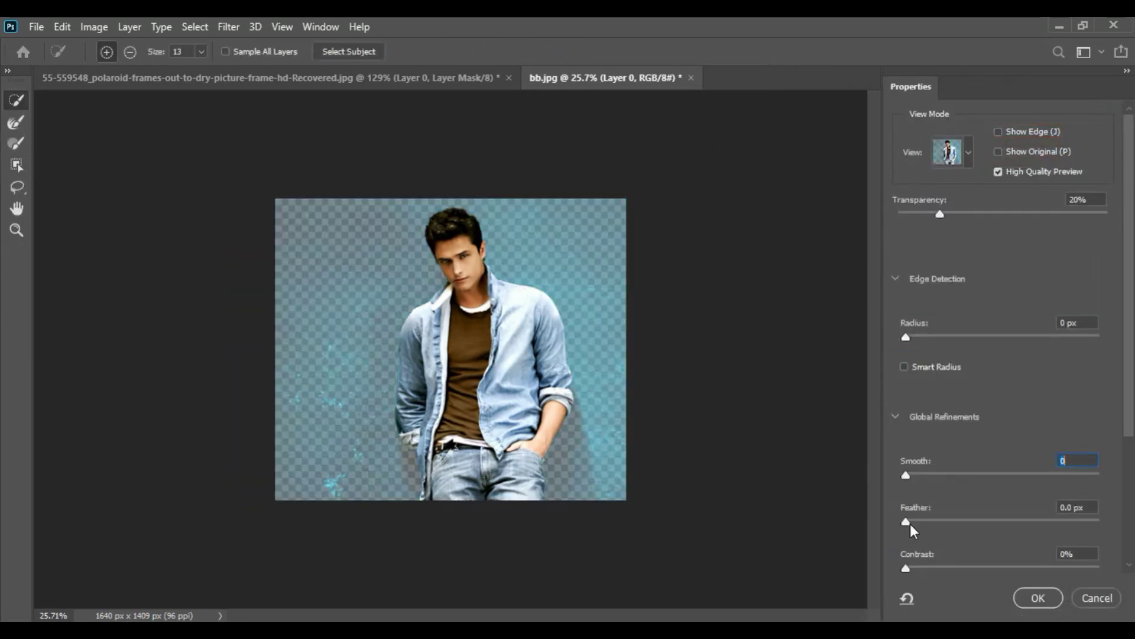
{"action": "left_click", "coordinate": [910, 521]}
{"action": "left_click", "coordinate": [933, 473]}
{"action": "left_click", "coordinate": [1036, 598]}
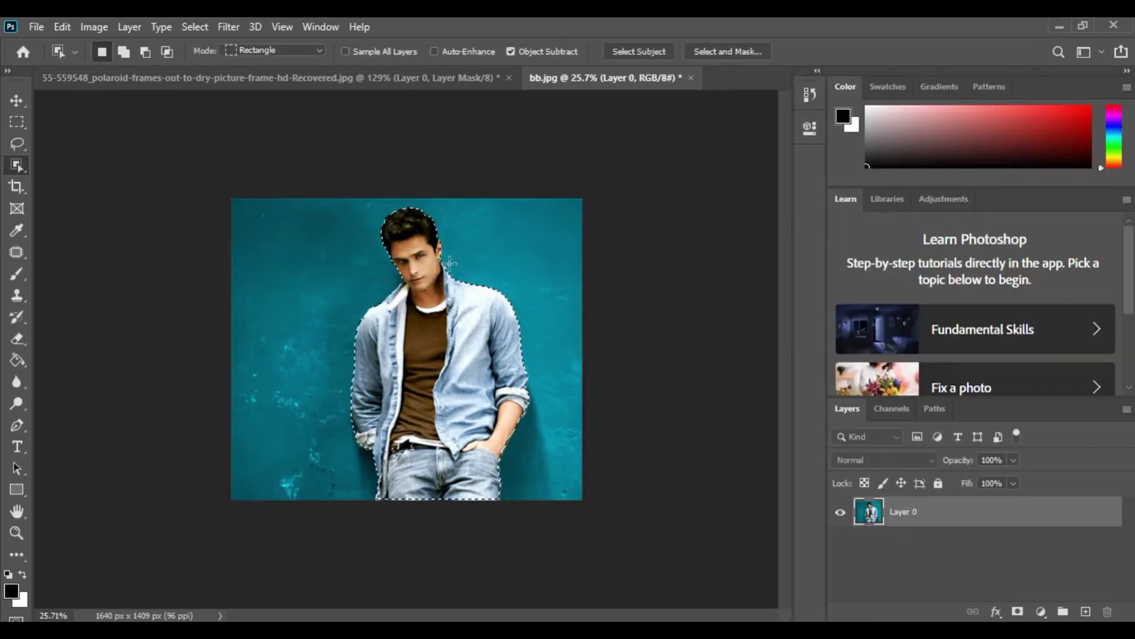
Step: Add a layer mask from the selection to hide the teal wall, then brush-tidy the hair edge
{"action": "left_click", "coordinate": [1021, 612]}
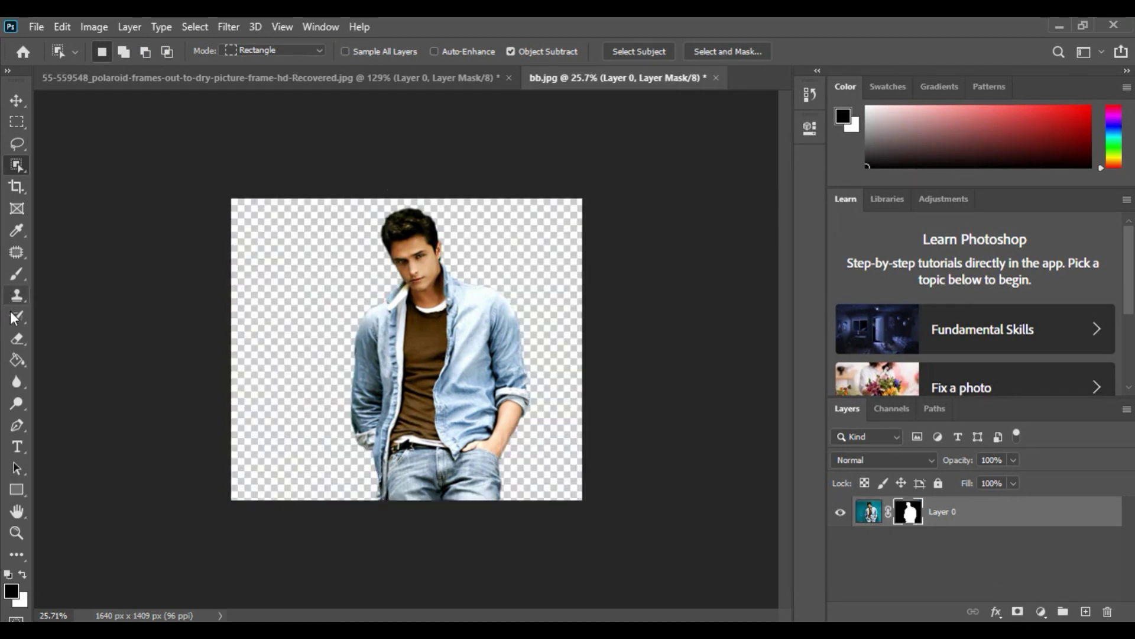
{"action": "left_click", "coordinate": [16, 274]}
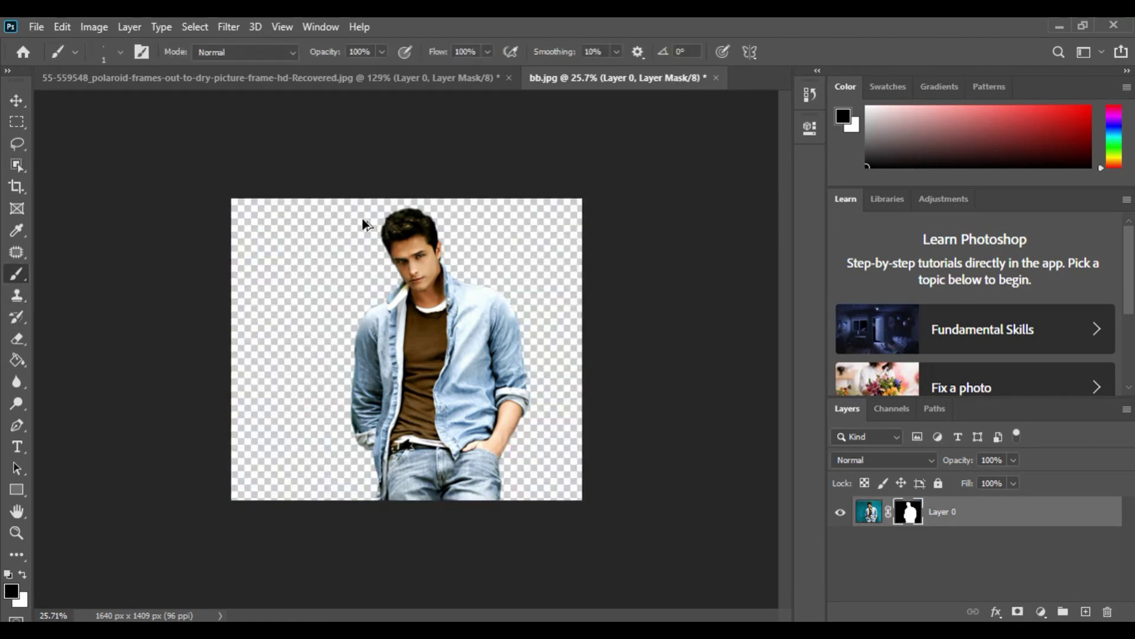
{"action": "scroll", "coordinate": [378, 189], "scroll_direction": "up", "scroll_amount": 3}
{"action": "scroll", "coordinate": [373, 131], "scroll_direction": "up", "scroll_amount": 3}
{"action": "scroll", "coordinate": [372, 131], "scroll_direction": "up", "scroll_amount": 5}
{"action": "scroll", "coordinate": [373, 172], "scroll_direction": "up", "scroll_amount": 4}
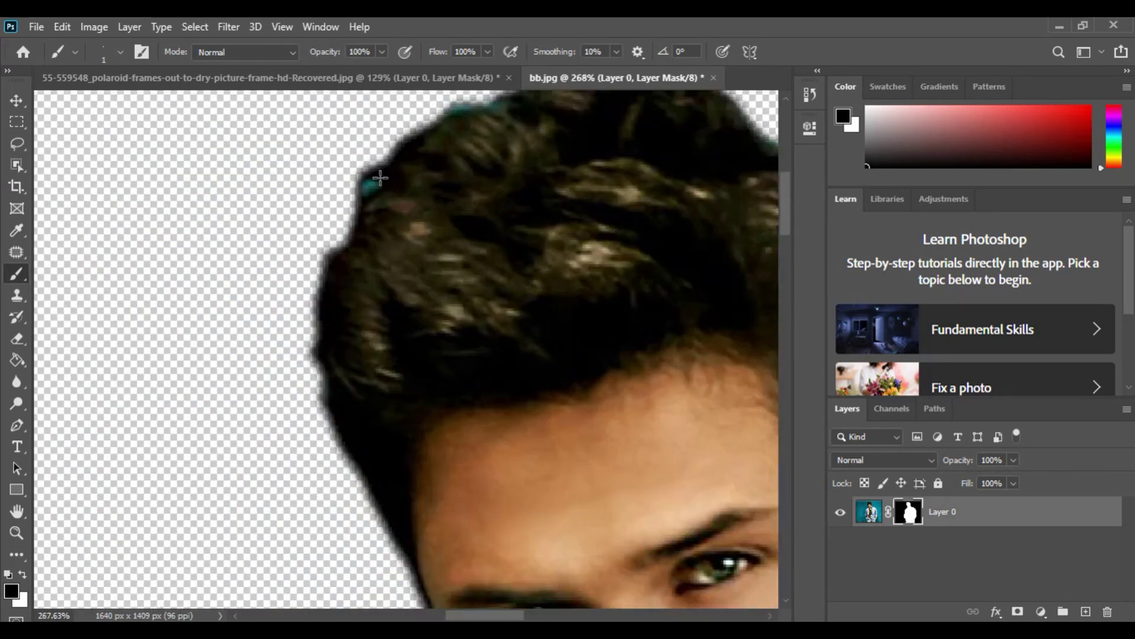
{"action": "scroll", "coordinate": [372, 190], "scroll_direction": "up", "scroll_amount": 1}
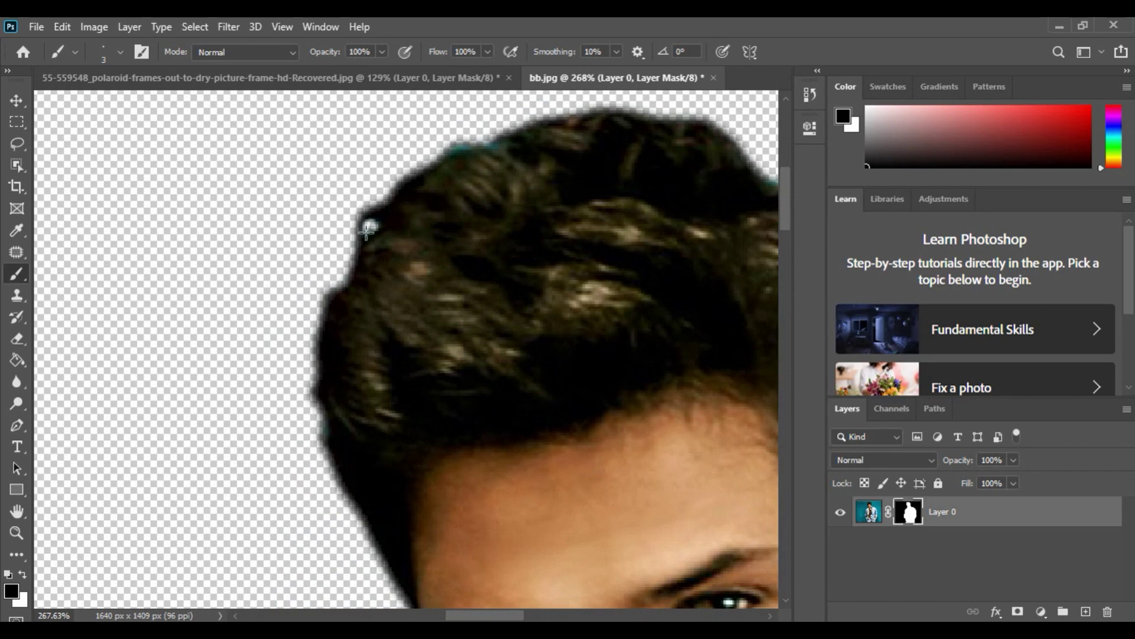
{"action": "scroll", "coordinate": [302, 261], "scroll_direction": "down", "scroll_amount": 3}
{"action": "scroll", "coordinate": [302, 255], "scroll_direction": "down", "scroll_amount": 2}
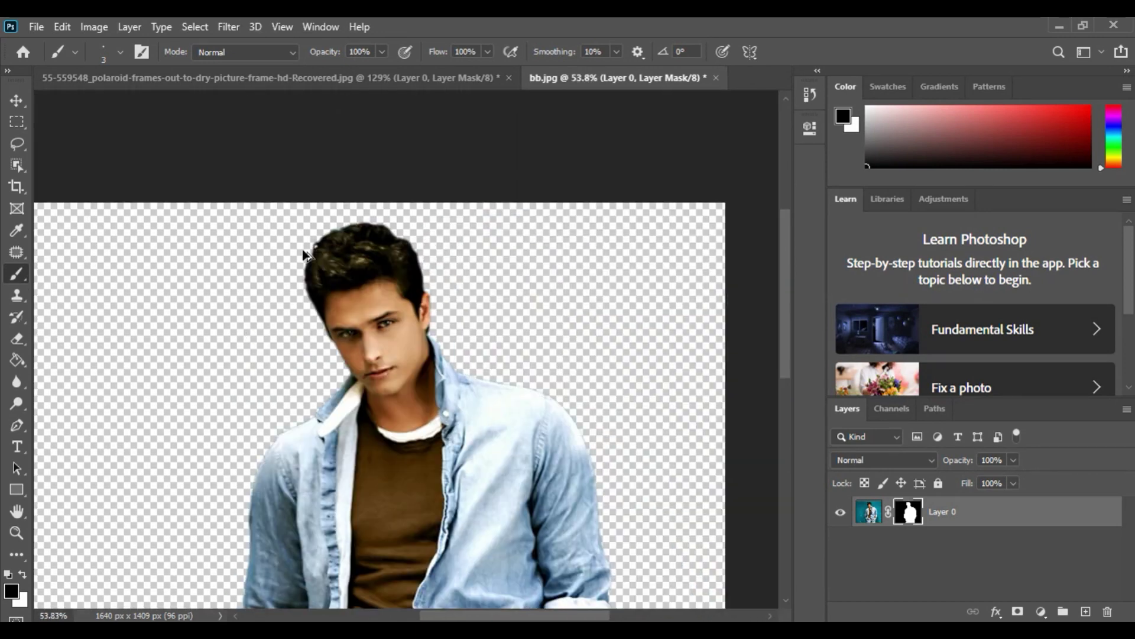
{"action": "scroll", "coordinate": [303, 256], "scroll_direction": "down", "scroll_amount": 1}
{"action": "scroll", "coordinate": [303, 256], "scroll_direction": "down", "scroll_amount": 1}
{"action": "scroll", "coordinate": [313, 256], "scroll_direction": "up", "scroll_amount": 1}
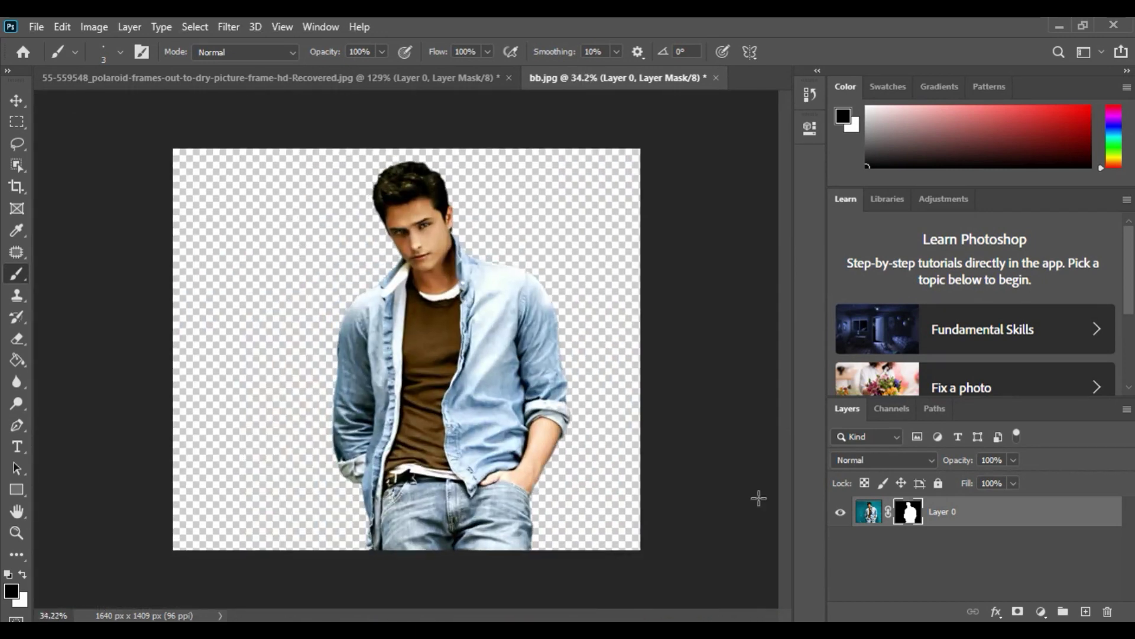
Step: Add a new layer below Layer 0 and fill it with black using the Paint Bucket
{"action": "left_click", "coordinate": [1085, 611]}
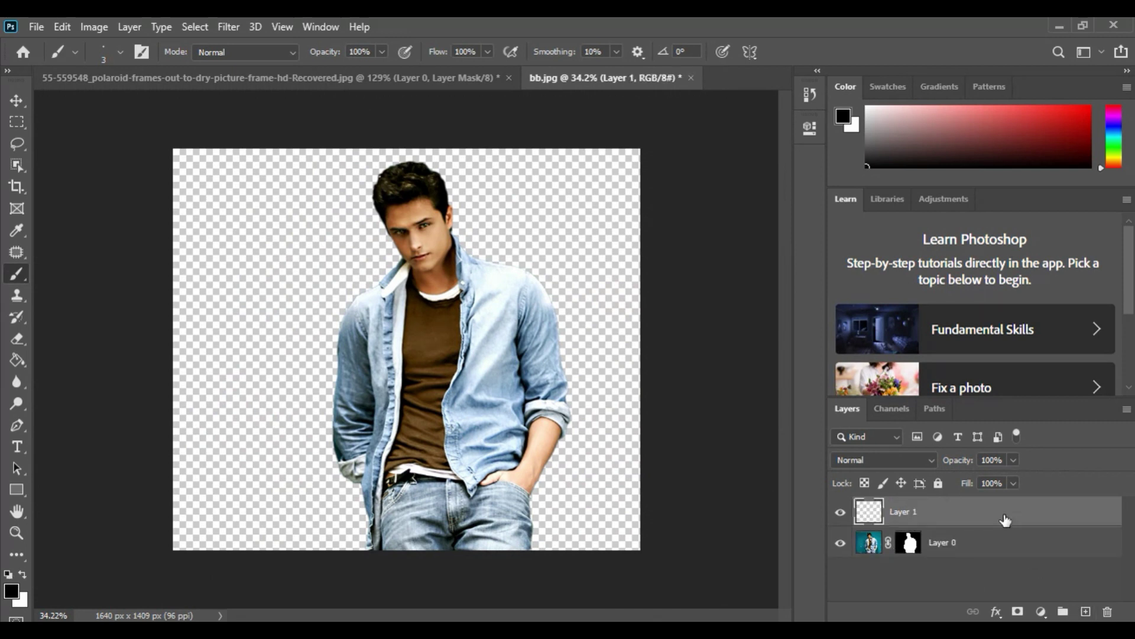
{"action": "left_click_drag", "start_coordinate": [1003, 515], "coordinate": [1003, 556]}
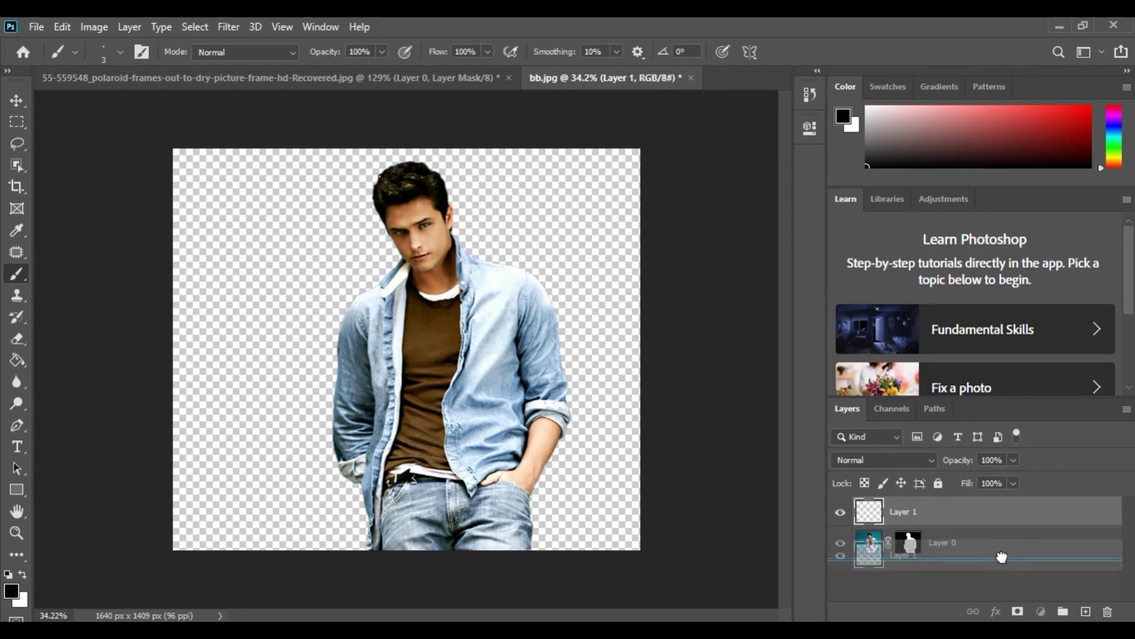
{"action": "left_click", "coordinate": [8, 366]}
{"action": "left_click", "coordinate": [98, 377]}
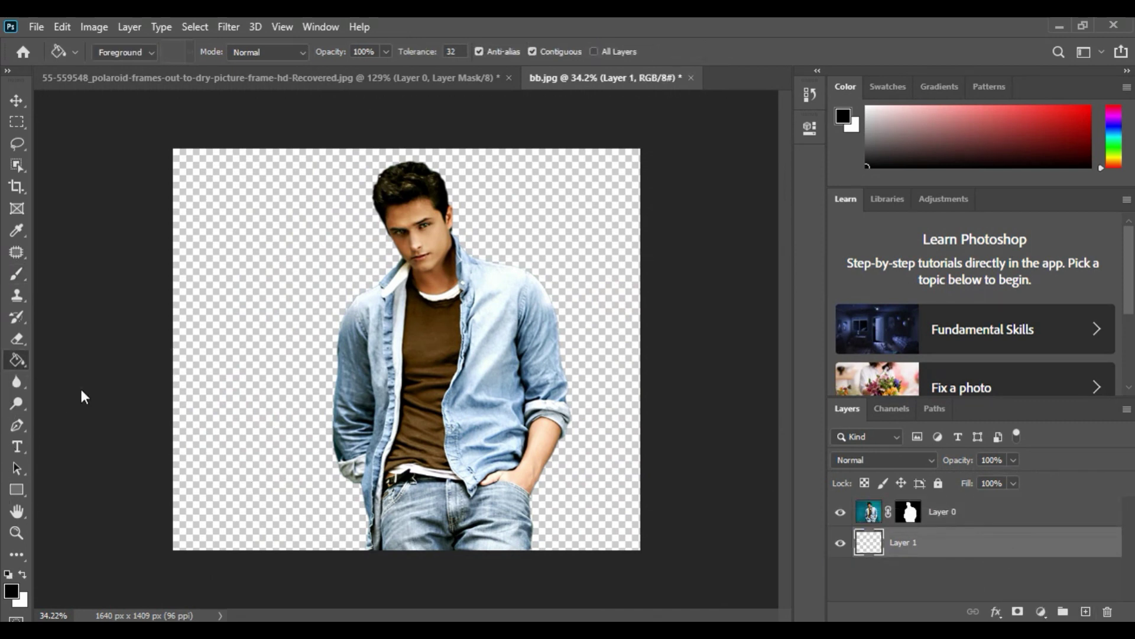
{"action": "left_click", "coordinate": [250, 261]}
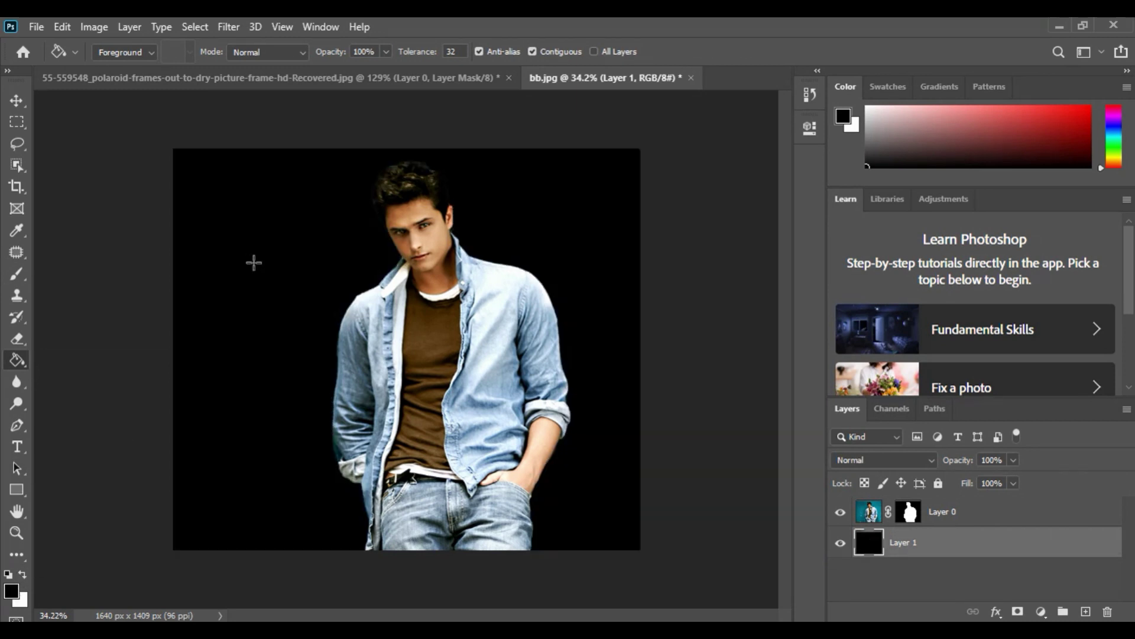
{"action": "left_click", "coordinate": [16, 101]}
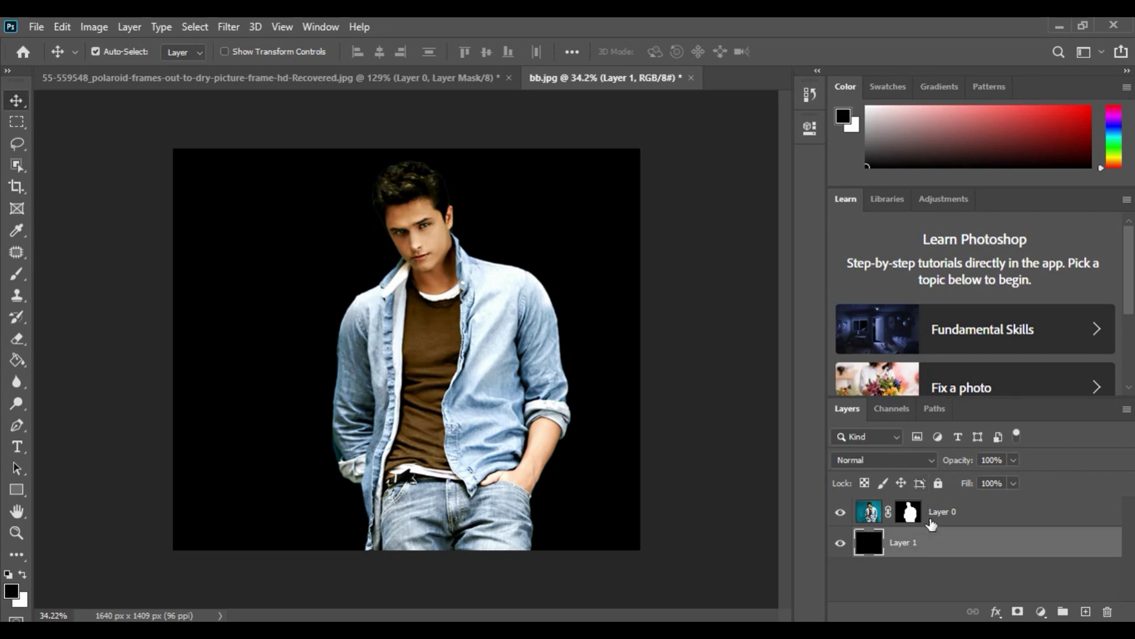
{"action": "left_click", "coordinate": [1011, 525]}
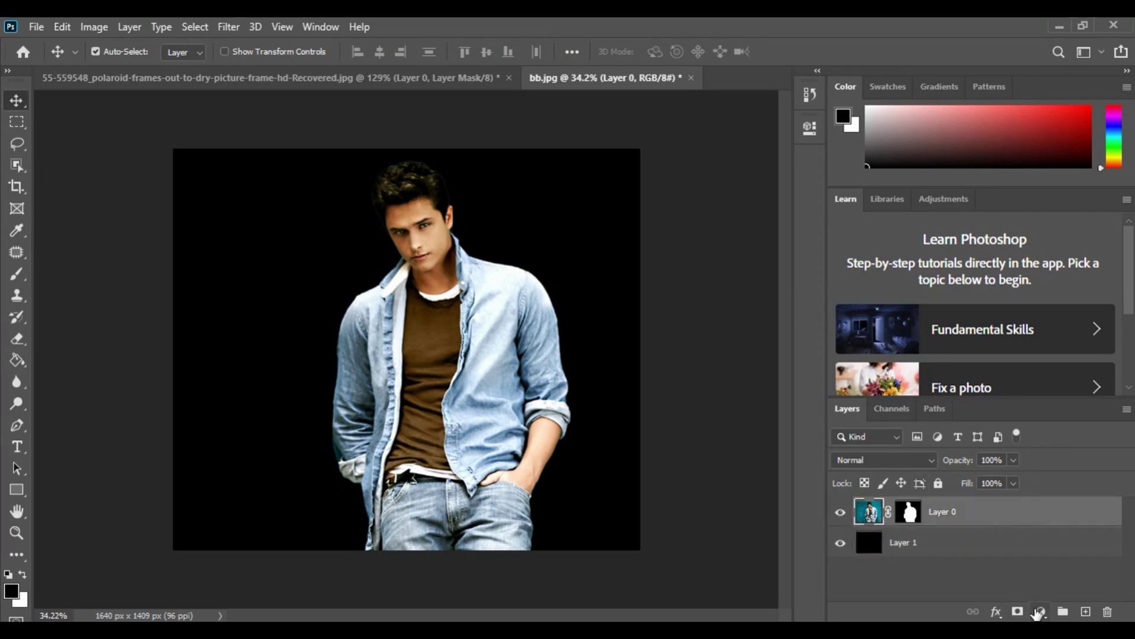
Step: Add a clipped Brightness/Contrast layer with Brightness -109 and Contrast 14
{"action": "left_click", "coordinate": [1041, 611]}
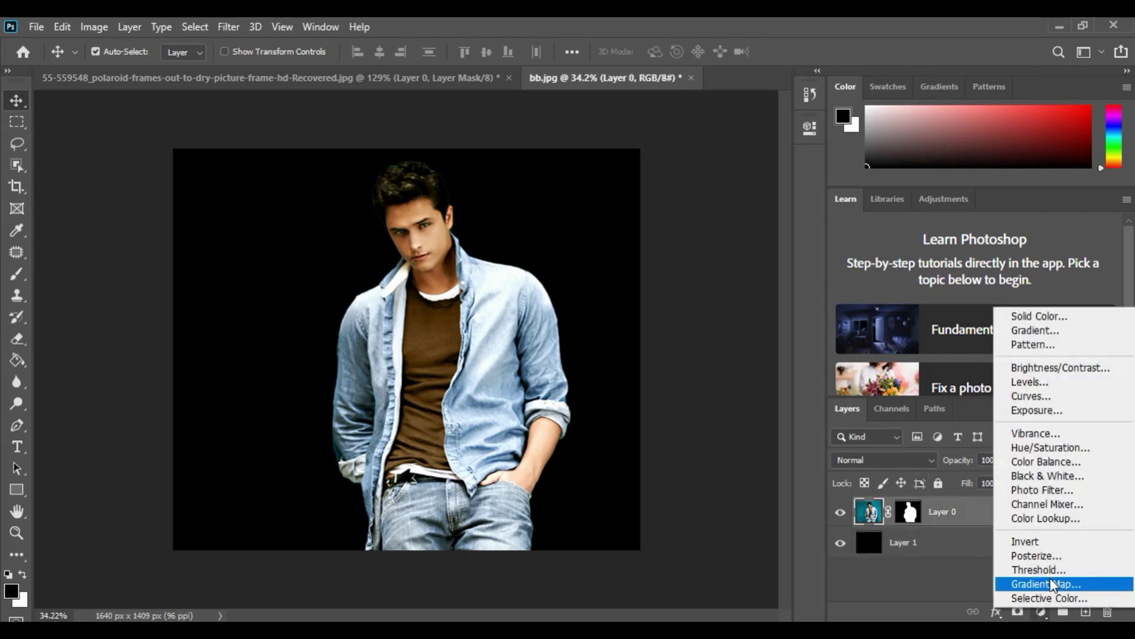
{"action": "left_click", "coordinate": [1050, 368]}
{"action": "left_click", "coordinate": [668, 405]}
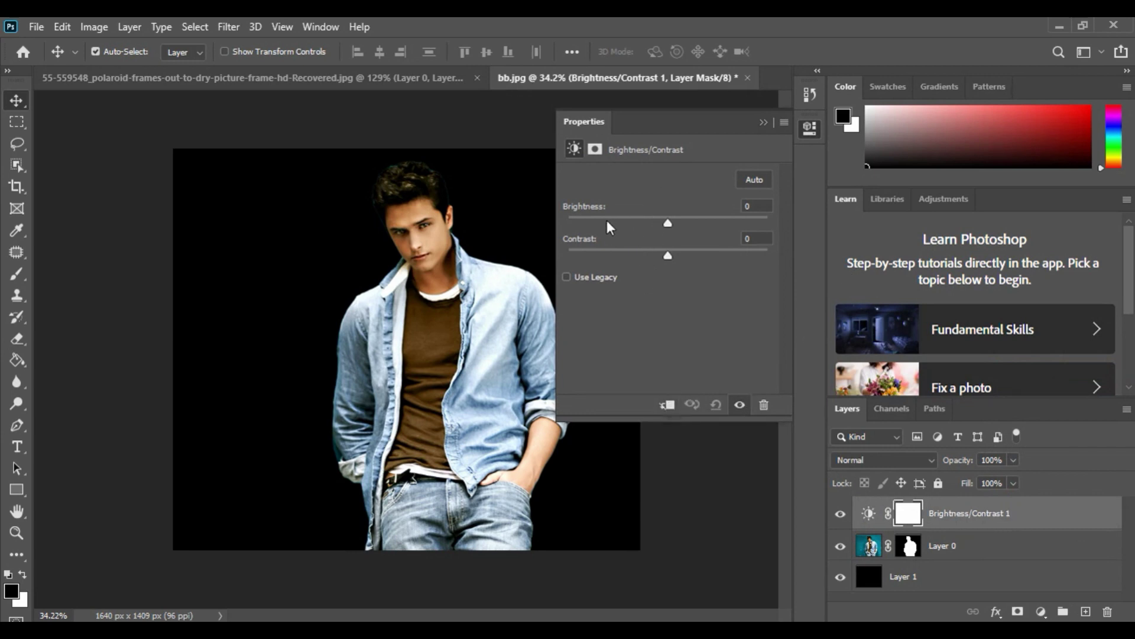
{"action": "left_click_drag", "start_coordinate": [609, 223], "coordinate": [587, 224]}
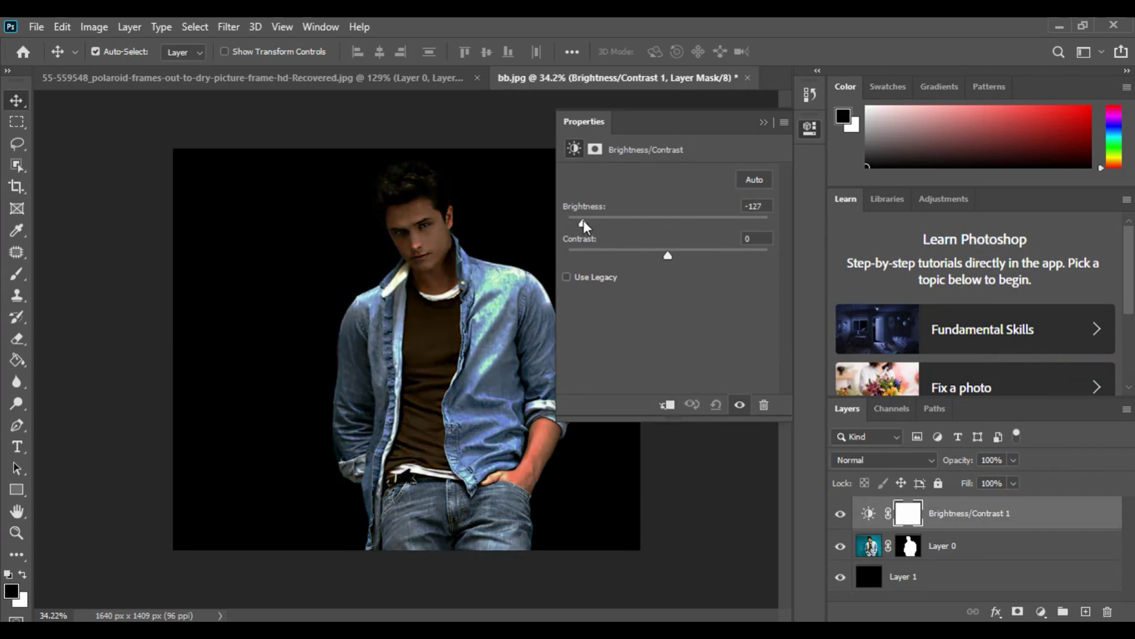
{"action": "left_click_drag", "start_coordinate": [584, 226], "coordinate": [595, 224]}
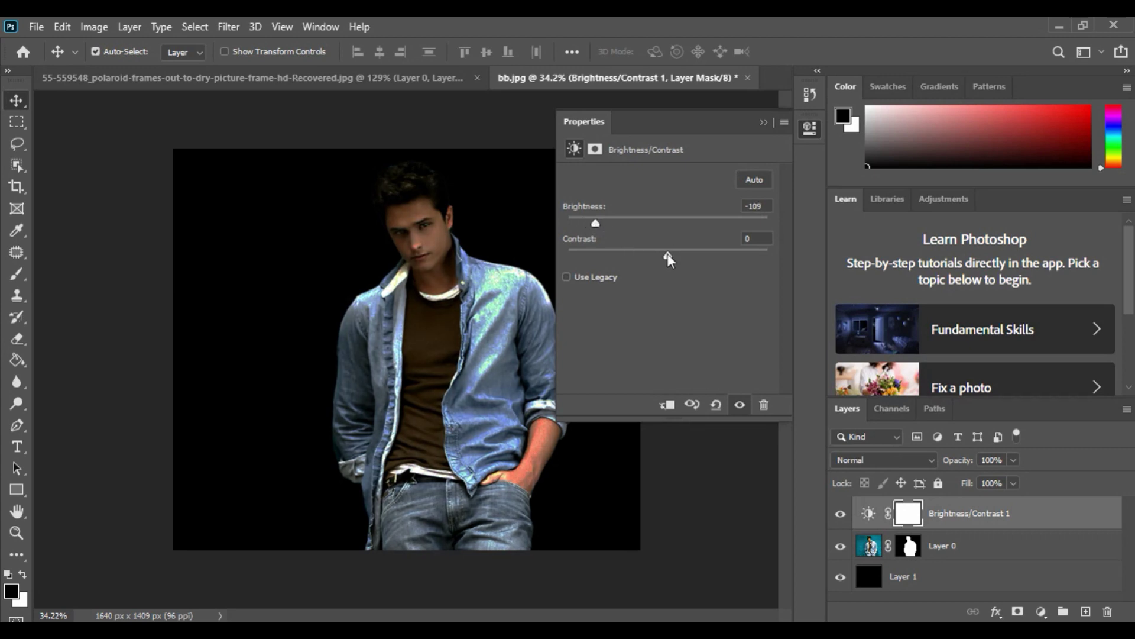
{"action": "left_click_drag", "start_coordinate": [669, 261], "coordinate": [684, 260]}
{"action": "left_click", "coordinate": [764, 122]}
{"action": "key", "text": "b"}
{"action": "left_click", "coordinate": [1042, 612]}
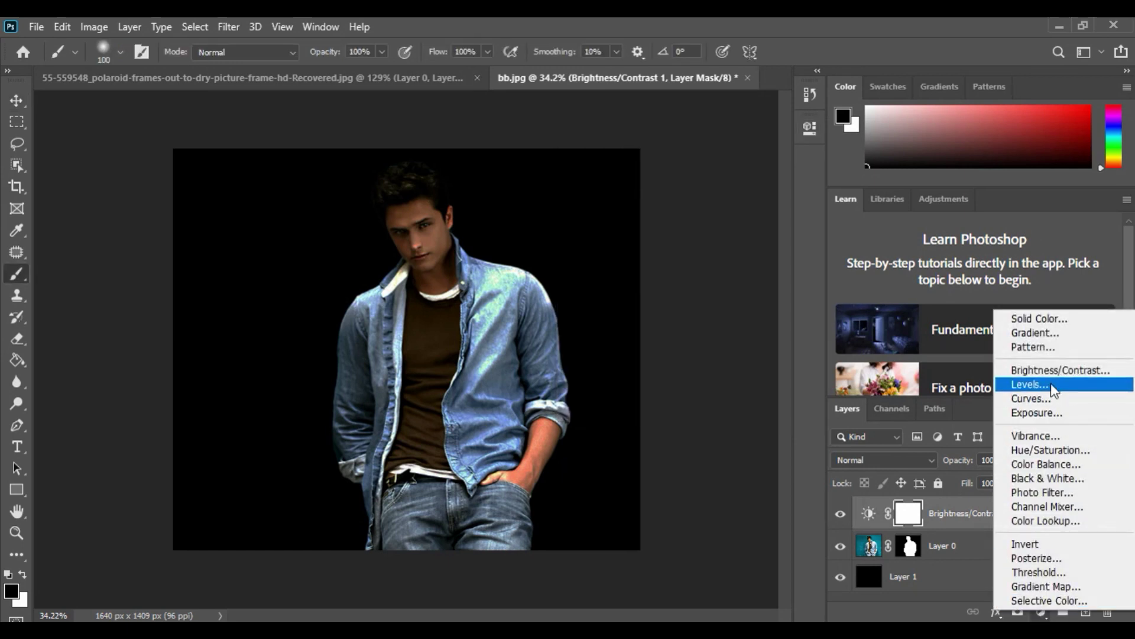
Step: Add a clipped Curves layer with an S-curve: shadows pulled down, highlights lifted
{"action": "left_click", "coordinate": [1051, 398]}
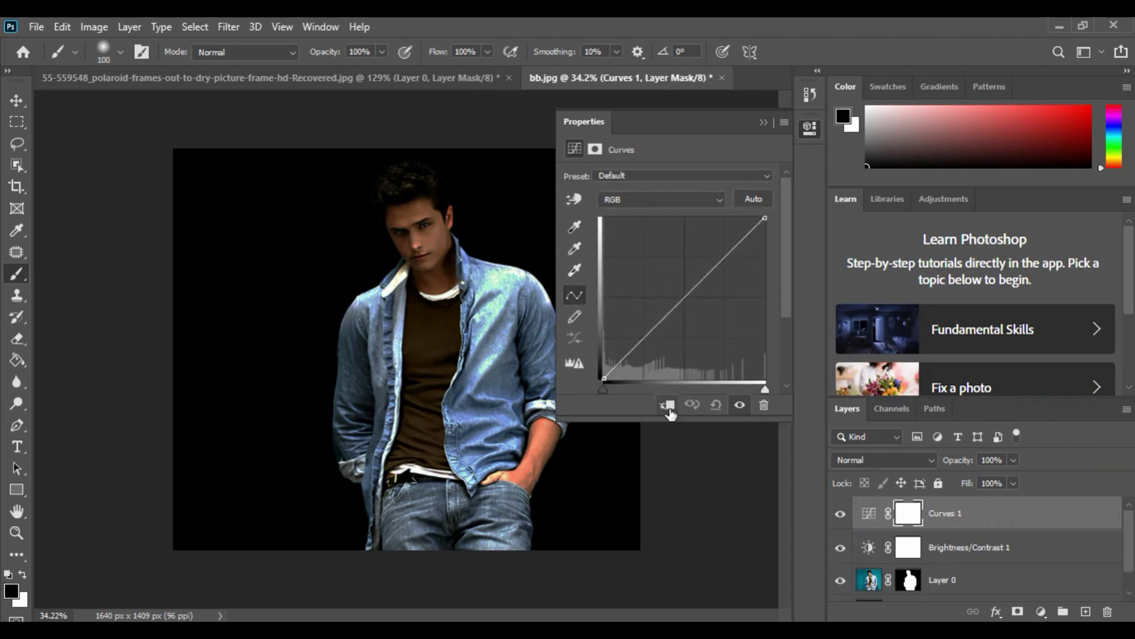
{"action": "left_click", "coordinate": [667, 406]}
{"action": "left_click_drag", "start_coordinate": [632, 354], "coordinate": [645, 368]}
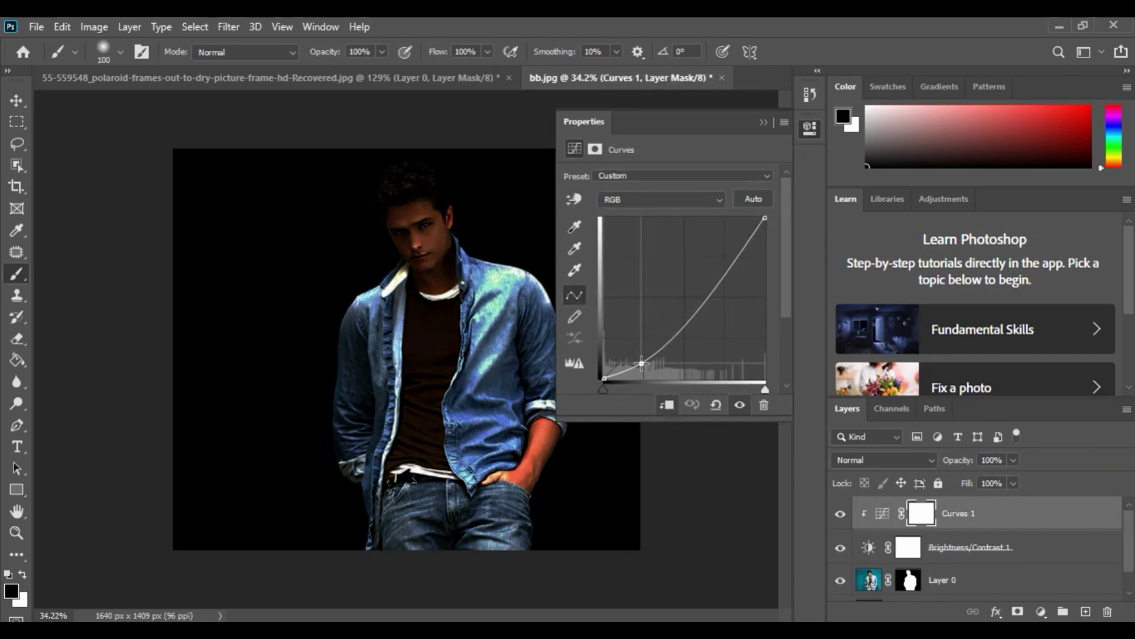
{"action": "left_click_drag", "start_coordinate": [717, 294], "coordinate": [696, 283]}
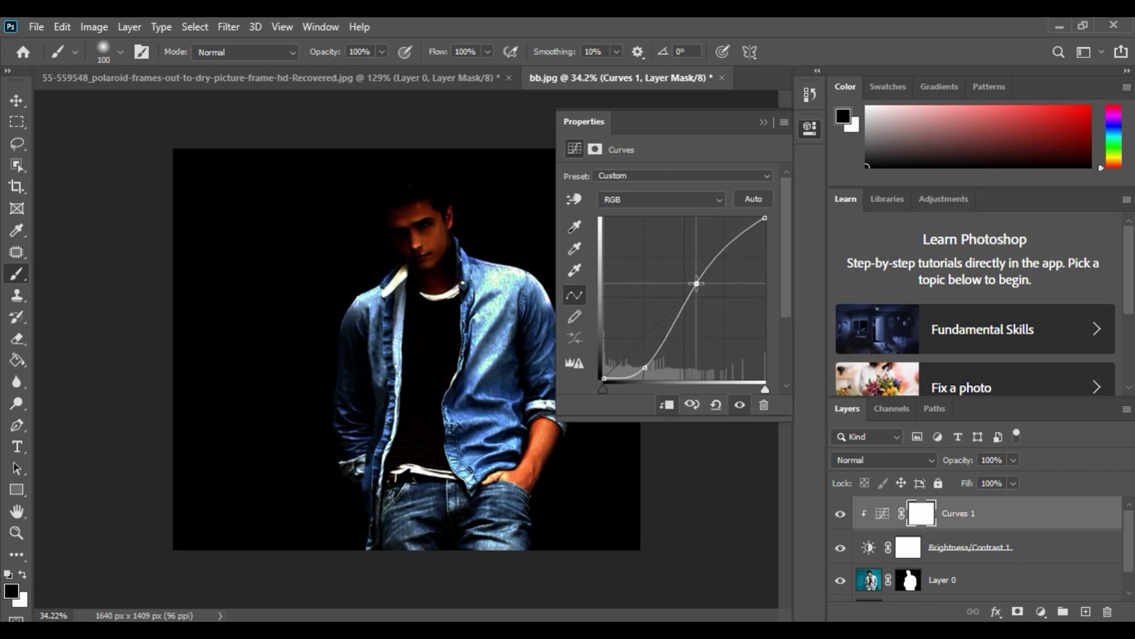
{"action": "left_click", "coordinate": [763, 122]}
Step: Paint black on the Curves mask to remove the effect from the face and neck
{"action": "scroll", "coordinate": [399, 235], "scroll_direction": "up", "scroll_amount": 2, "text": "alt"}
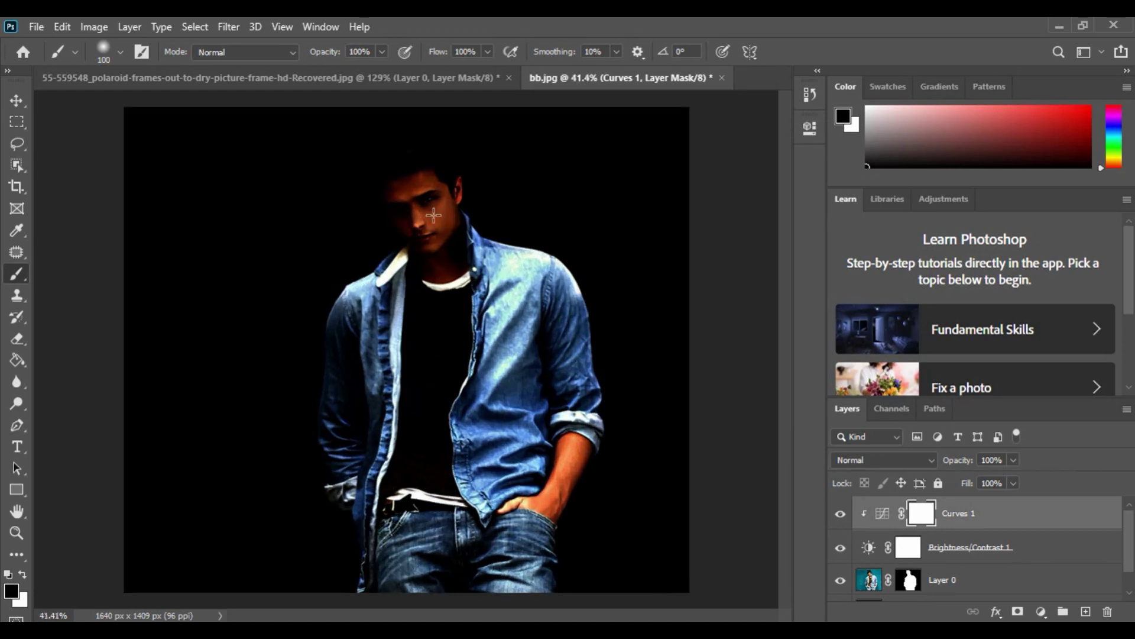
{"action": "key", "text": "x"}
{"action": "key", "text": "x"}
{"action": "mouse_move", "coordinate": [408, 174]}
{"action": "left_mouse_down"}
{"action": "mouse_move", "coordinate": [408, 240]}
{"action": "mouse_move", "coordinate": [385, 243]}
{"action": "mouse_move", "coordinate": [438, 178]}
{"action": "mouse_move", "coordinate": [436, 238]}
{"action": "mouse_move", "coordinate": [452, 178]}
{"action": "left_mouse_up"}
{"action": "scroll", "coordinate": [455, 195], "scroll_direction": "down", "scroll_amount": 2, "text": "alt"}
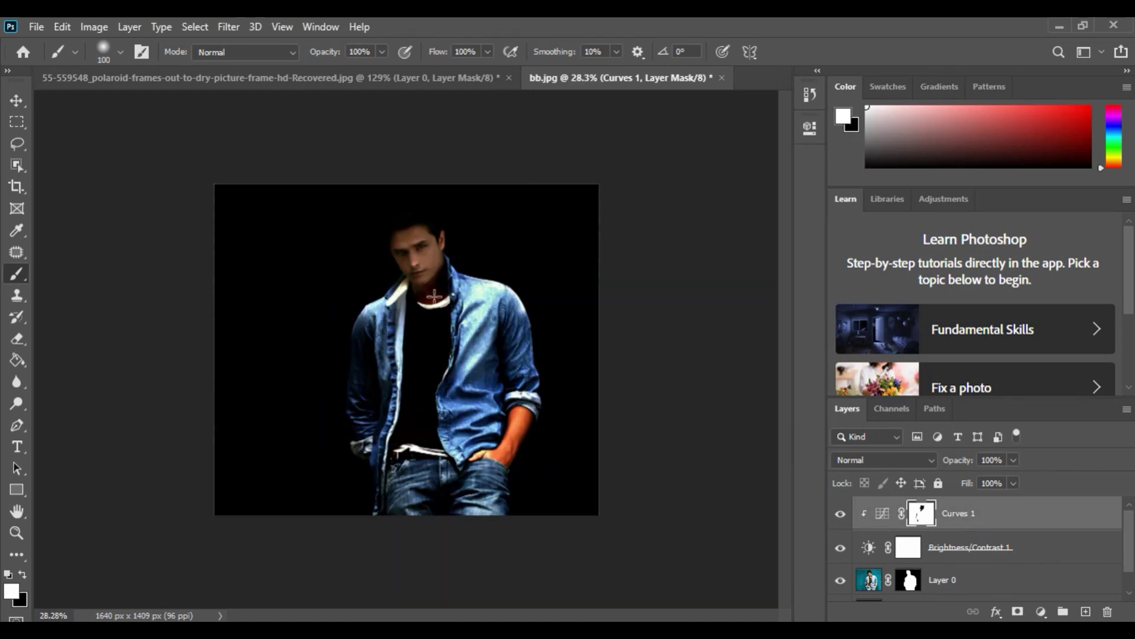
{"action": "scroll", "coordinate": [432, 290], "scroll_direction": "up", "scroll_amount": 4, "text": "alt"}
{"action": "key", "text": "x"}
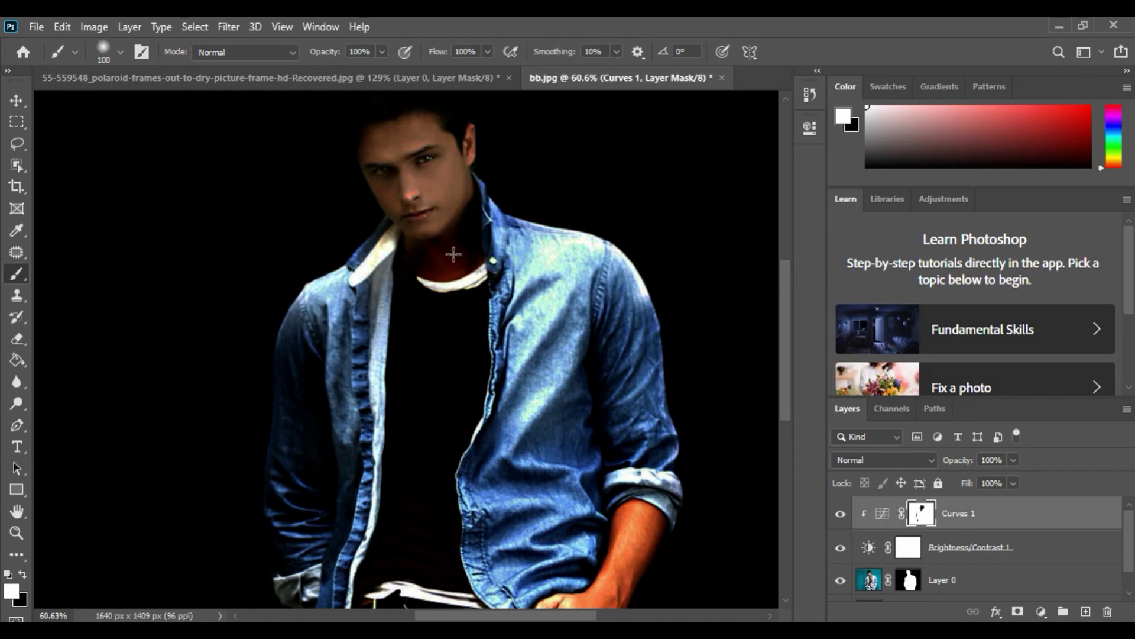
{"action": "key", "text": "x"}
{"action": "left_click_drag", "start_coordinate": [451, 254], "coordinate": [419, 248]}
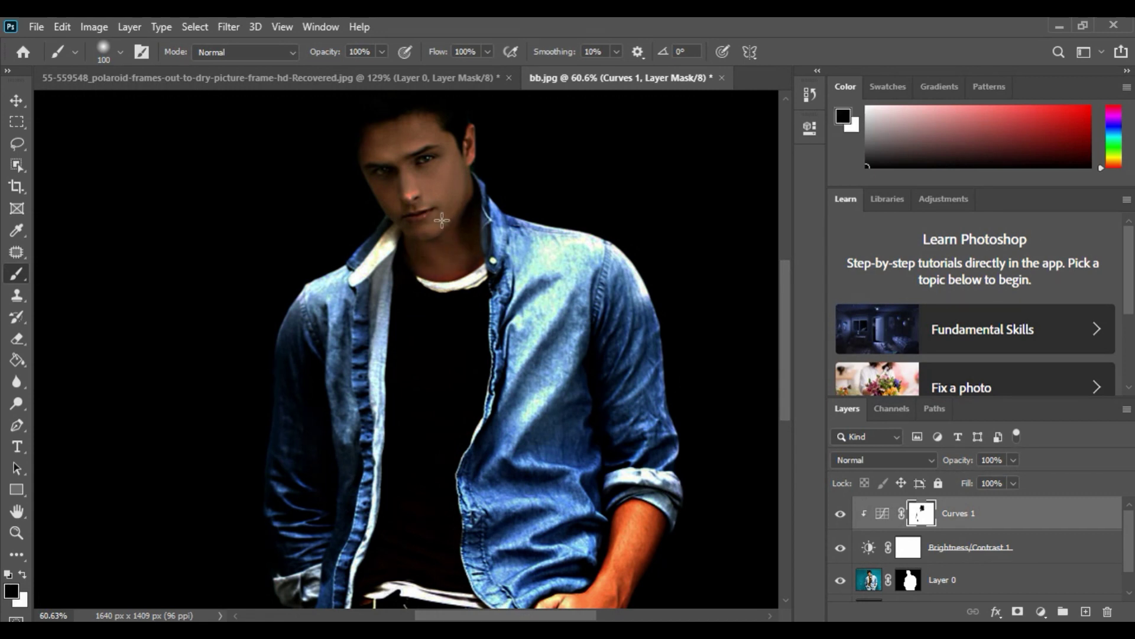
{"action": "scroll", "coordinate": [449, 261], "scroll_direction": "down", "scroll_amount": 2, "text": "alt"}
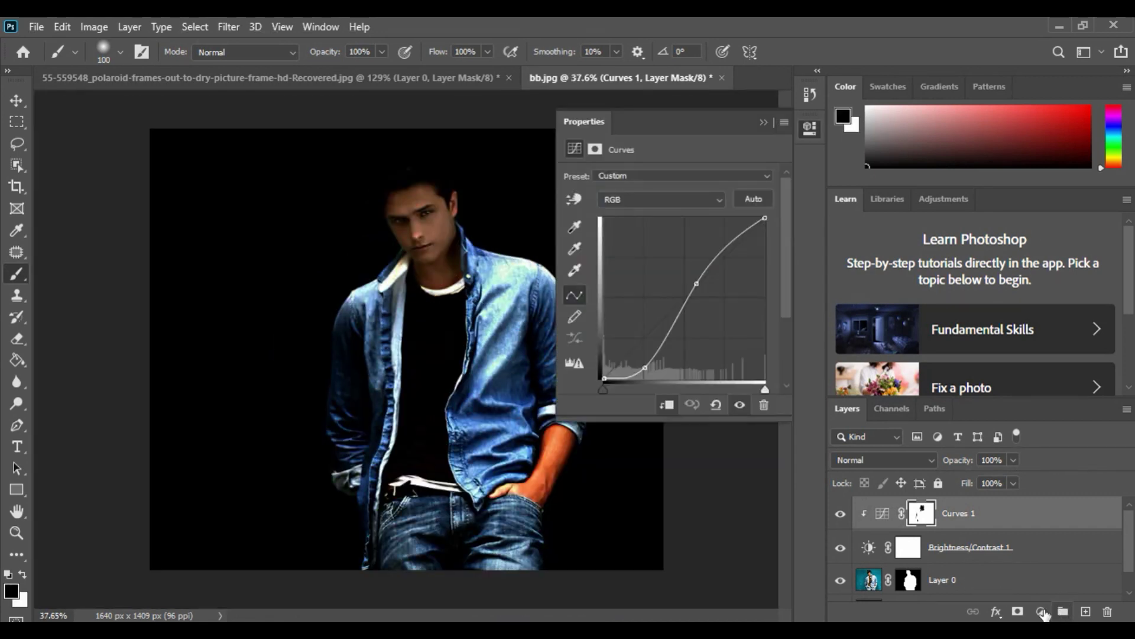
Step: Add a Color Lookup layer using the Bleach Bypass.look 3D LUT, clipped to the layer below
{"action": "left_click", "coordinate": [1041, 610]}
{"action": "left_click", "coordinate": [1045, 519]}
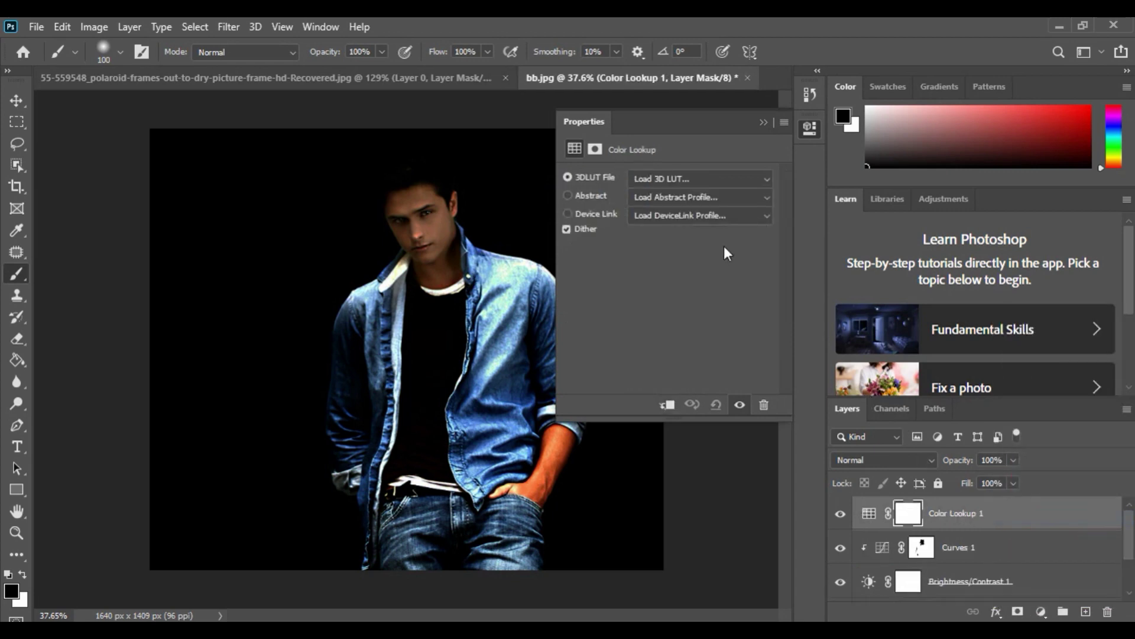
{"action": "left_click", "coordinate": [695, 182]}
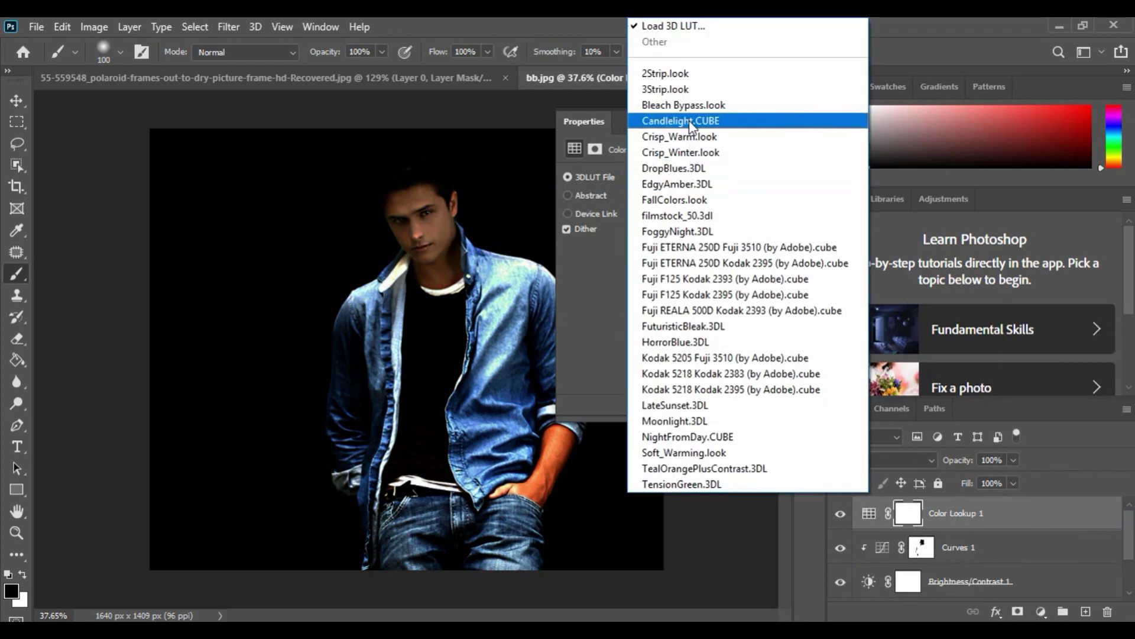
{"action": "left_click", "coordinate": [692, 107]}
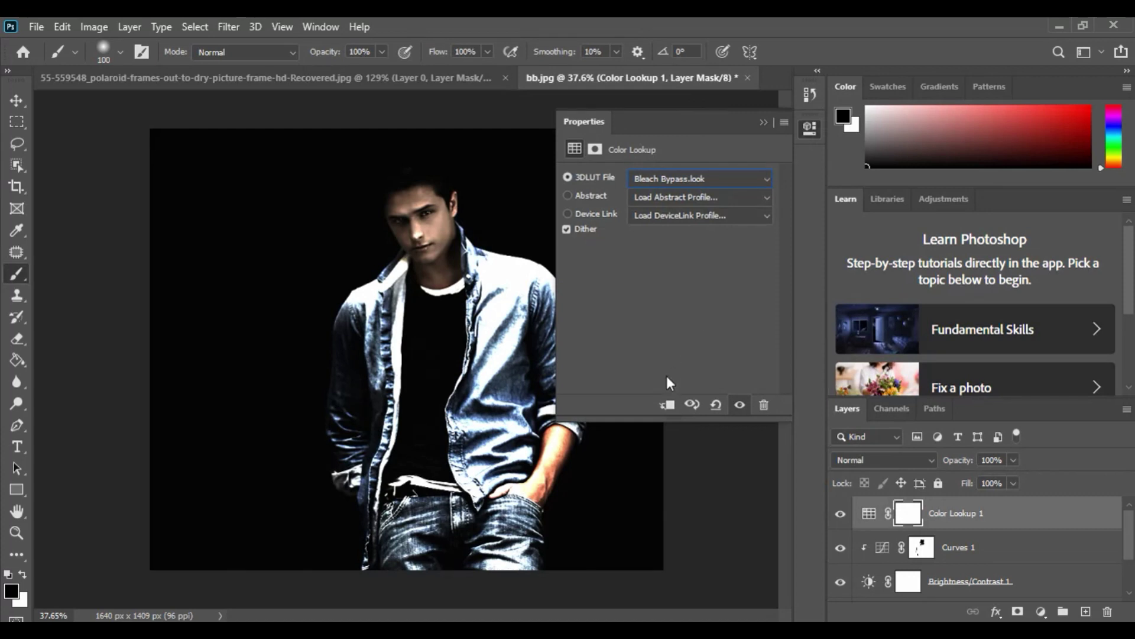
{"action": "left_click", "coordinate": [666, 405]}
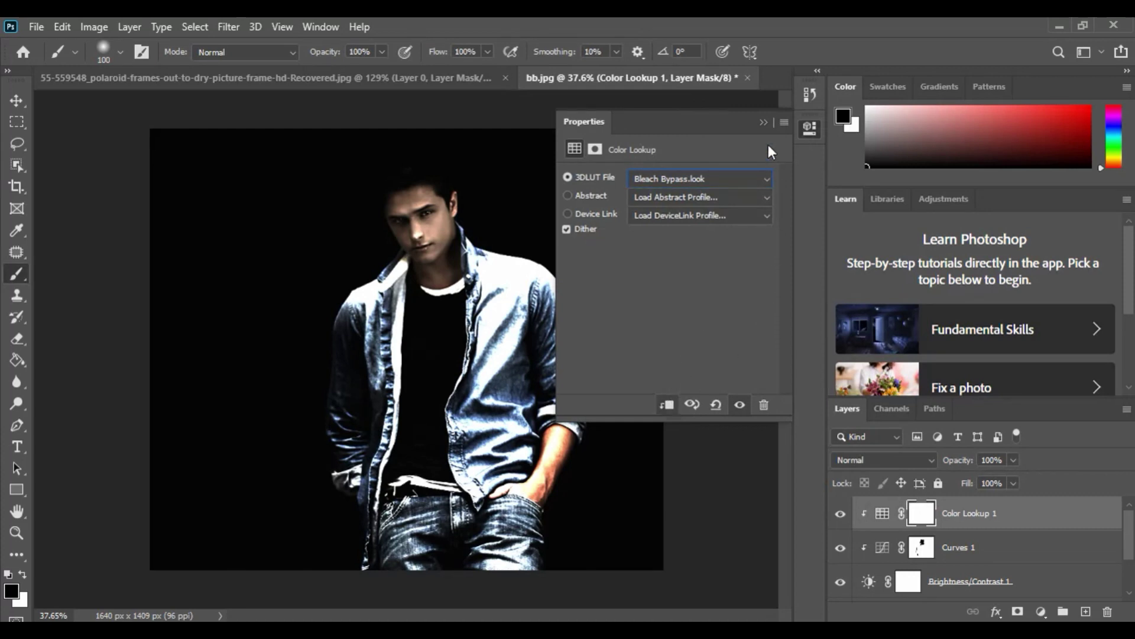
{"action": "left_click", "coordinate": [764, 123]}
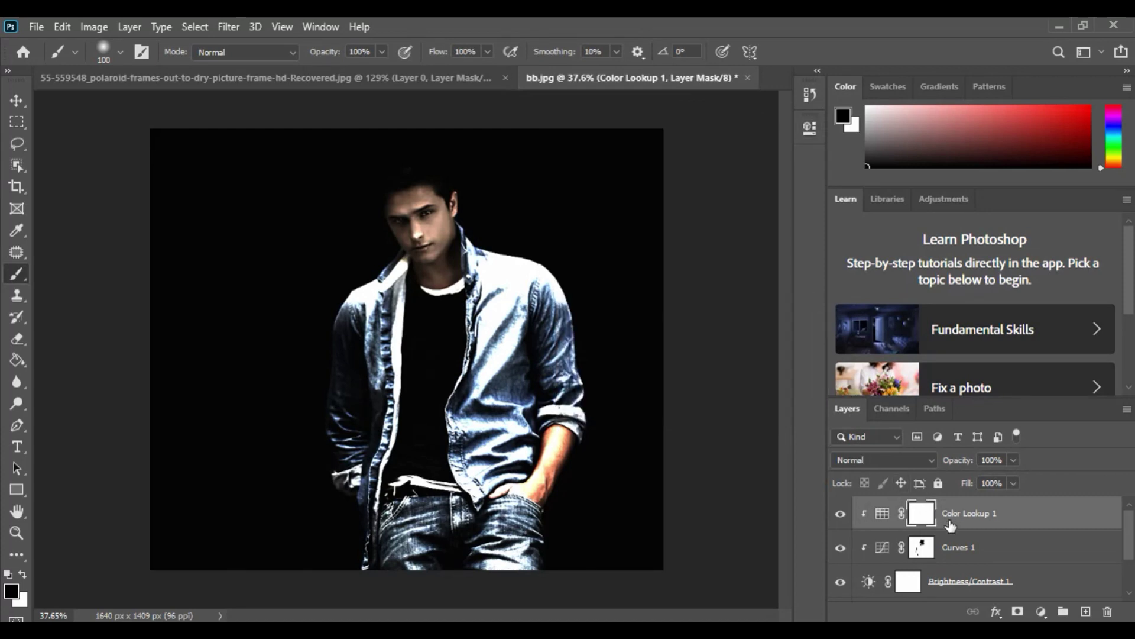
Step: Set the Color Lookup layer's opacity to 66%
{"action": "left_click_drag", "start_coordinate": [967, 465], "coordinate": [903, 467]}
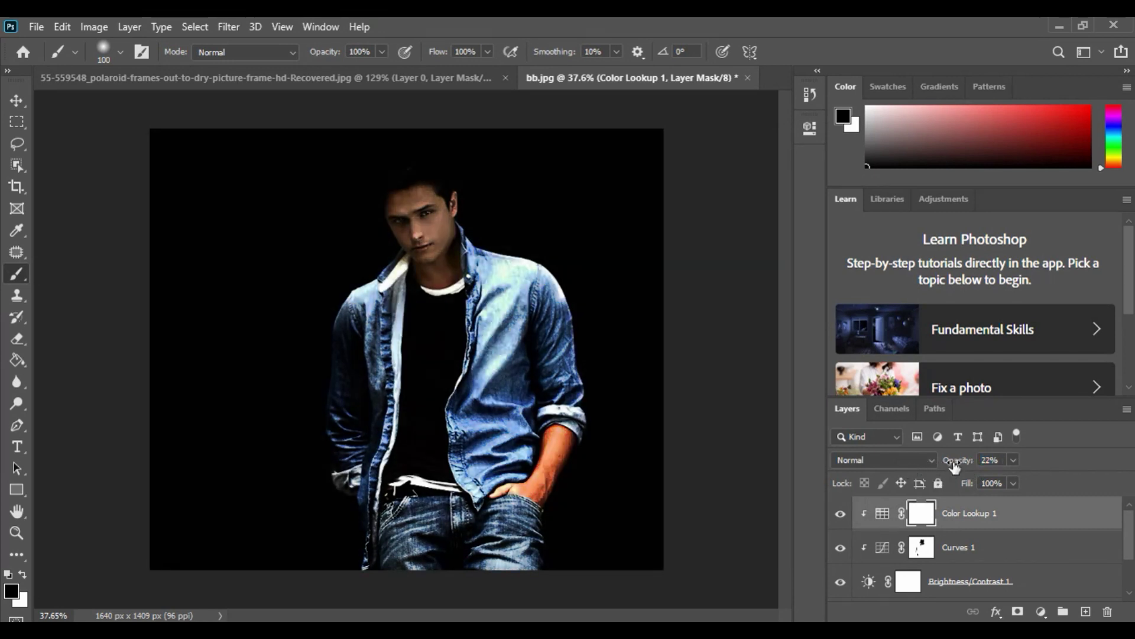
{"action": "left_click_drag", "start_coordinate": [954, 465], "coordinate": [992, 467]}
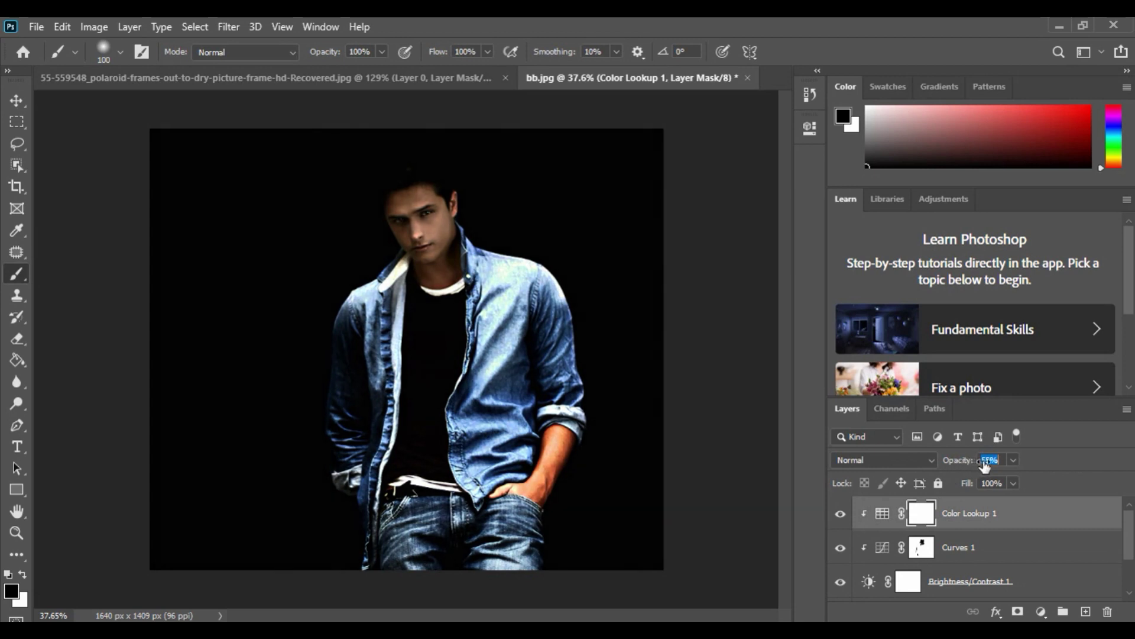
{"action": "left_click", "coordinate": [988, 461]}
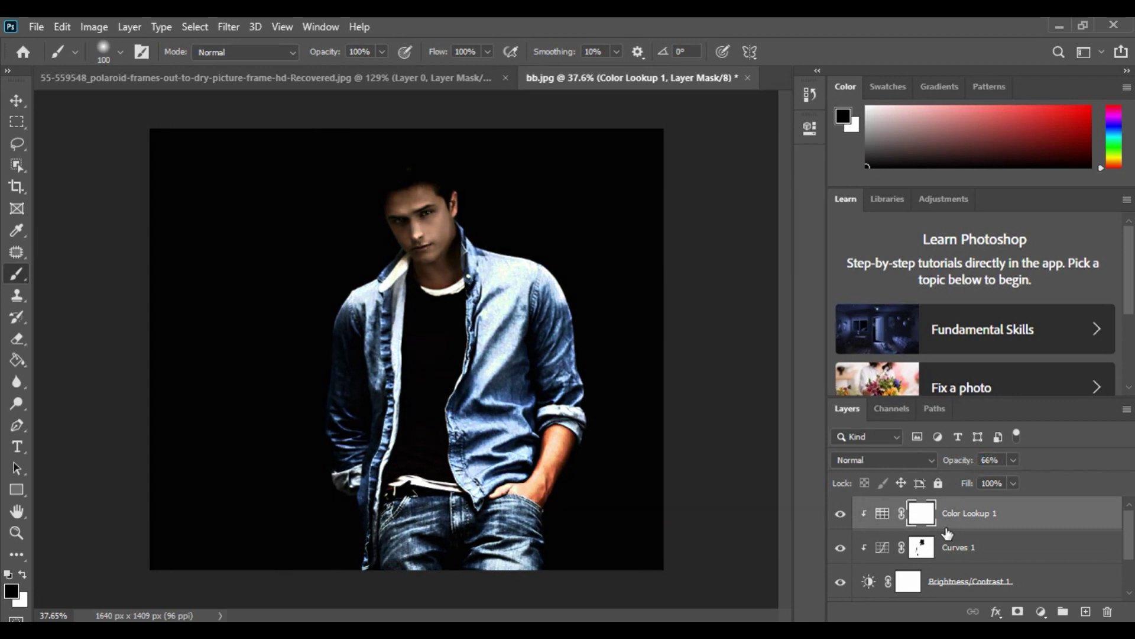
{"action": "scroll", "coordinate": [612, 353], "scroll_direction": "down", "scroll_amount": 2}
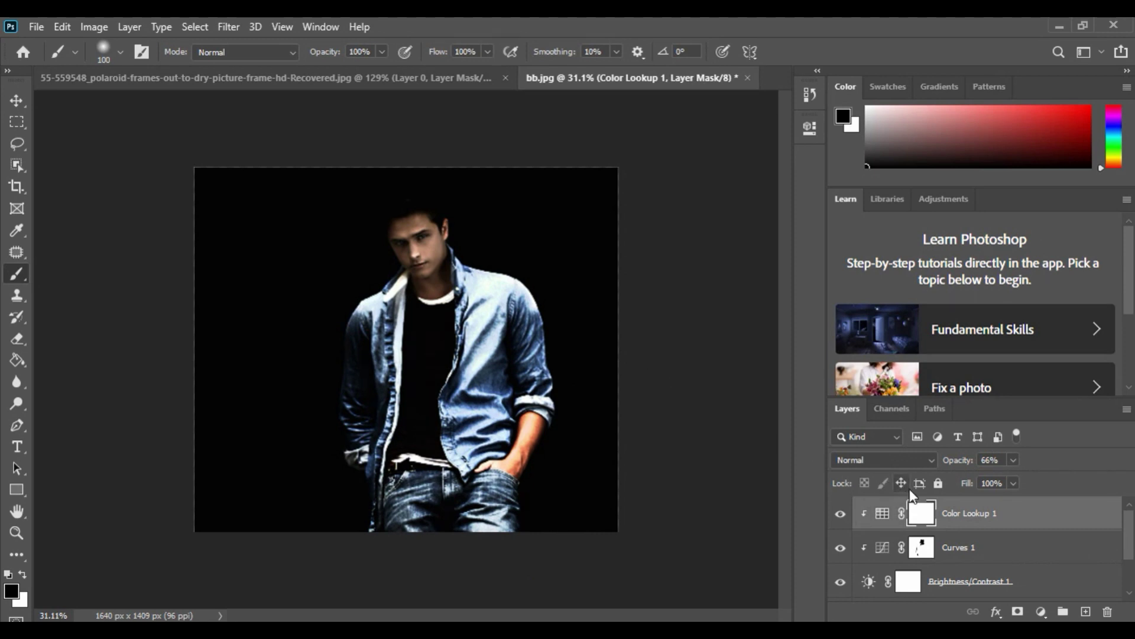
Step: Add a Vibrance layer with Saturation lowered and Vibrance set to -33
{"action": "left_click", "coordinate": [1041, 612]}
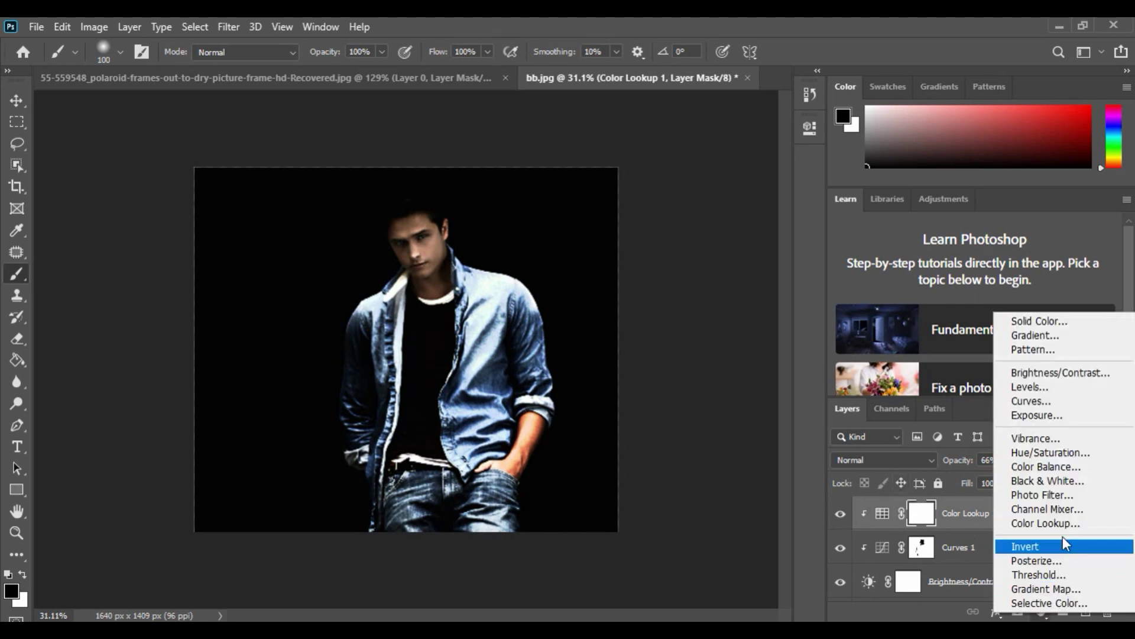
{"action": "left_click", "coordinate": [1059, 441]}
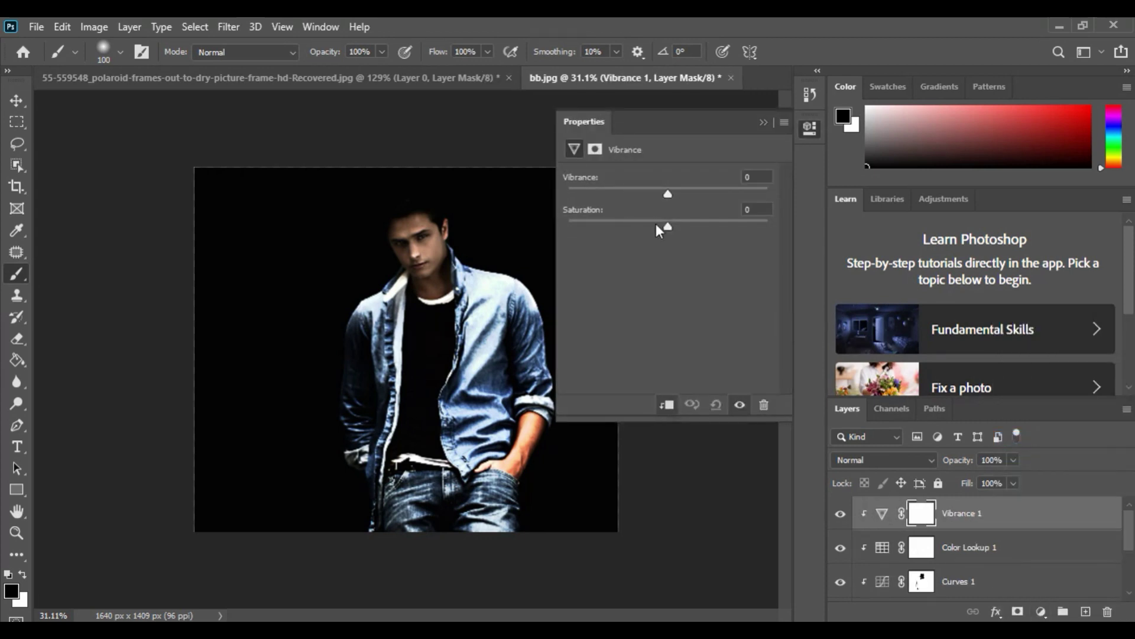
{"action": "mouse_move", "coordinate": [667, 227]}
{"action": "left_mouse_down"}
{"action": "mouse_move", "coordinate": [598, 227]}
{"action": "mouse_move", "coordinate": [661, 232]}
{"action": "left_mouse_up"}
{"action": "mouse_move", "coordinate": [659, 192]}
{"action": "left_mouse_down"}
{"action": "mouse_move", "coordinate": [637, 194]}
{"action": "mouse_move", "coordinate": [666, 195]}
{"action": "left_mouse_up"}
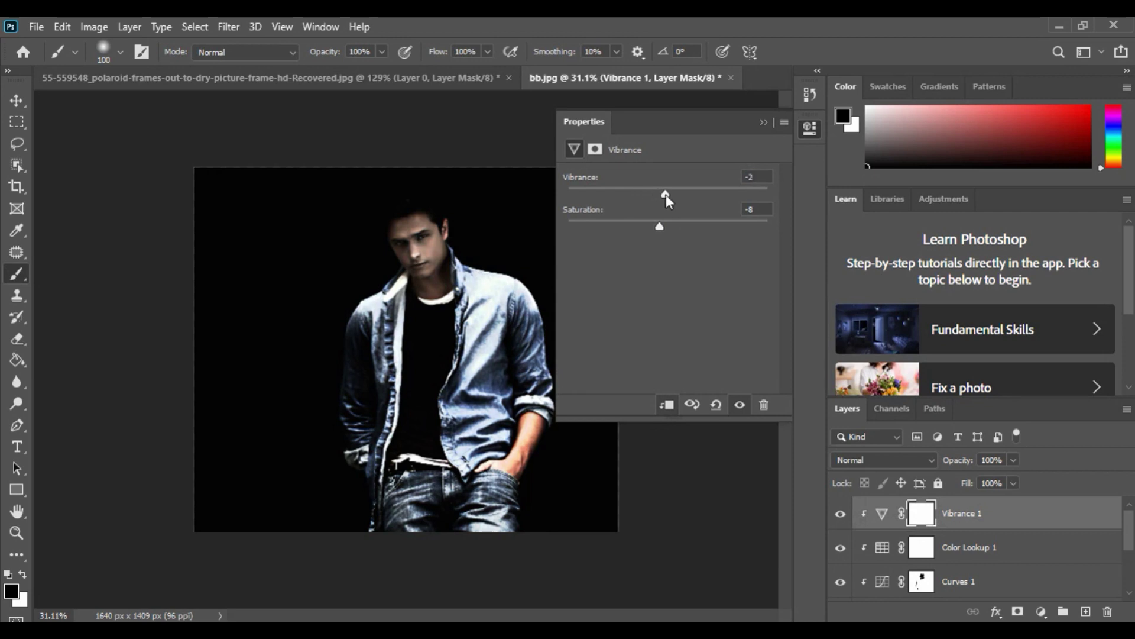
{"action": "left_click", "coordinate": [765, 121]}
Step: Add a Hue/Saturation adjustment layer on top
{"action": "scroll", "coordinate": [472, 277], "scroll_direction": "up", "scroll_amount": 1}
{"action": "scroll", "coordinate": [471, 277], "scroll_direction": "up", "scroll_amount": 3}
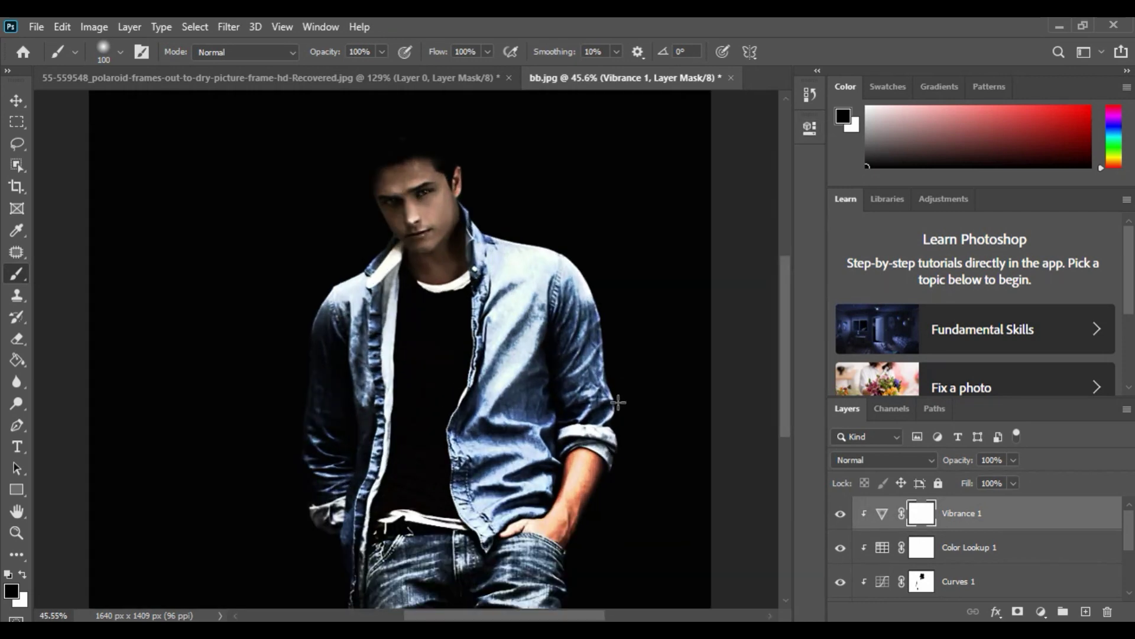
{"action": "scroll", "coordinate": [619, 407], "scroll_direction": "down", "scroll_amount": 1}
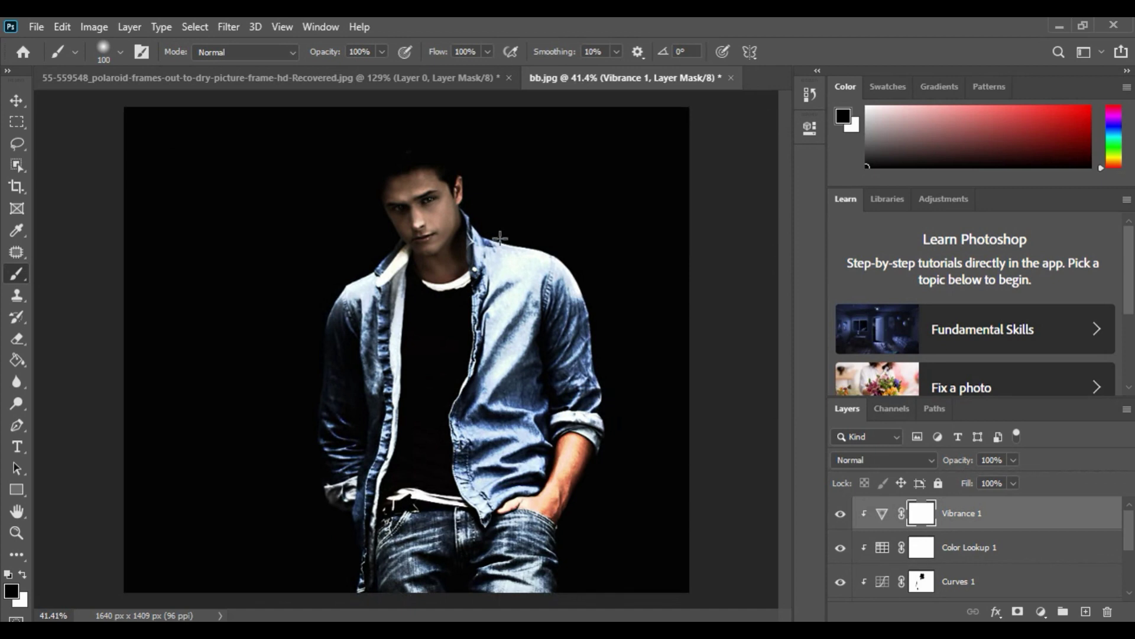
{"action": "left_click", "coordinate": [1040, 611]}
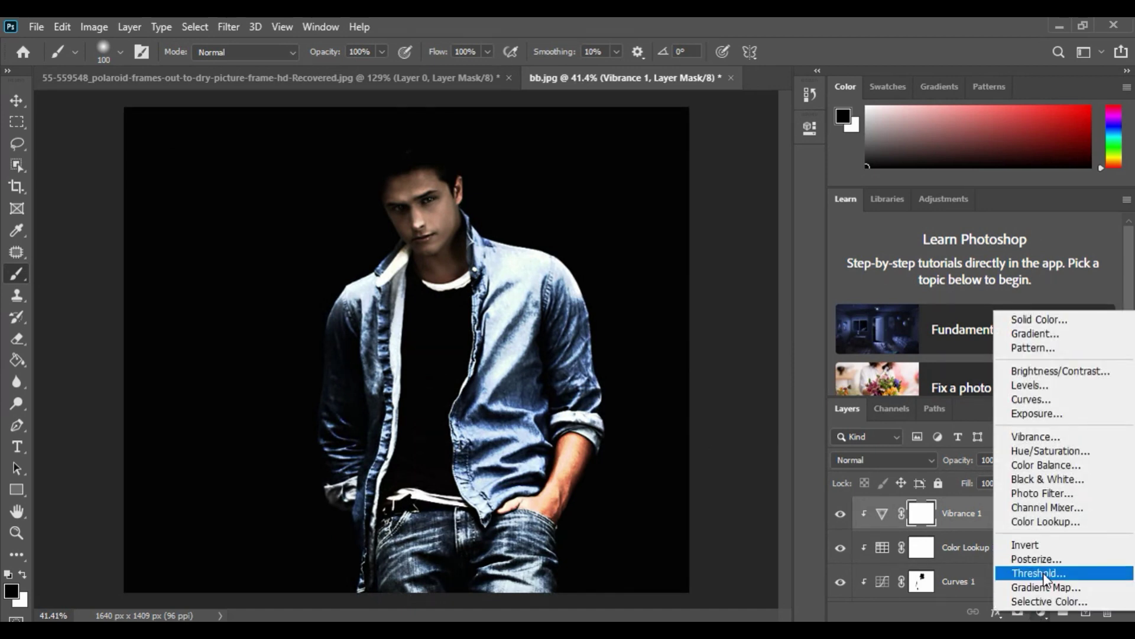
{"action": "left_click", "coordinate": [1050, 451]}
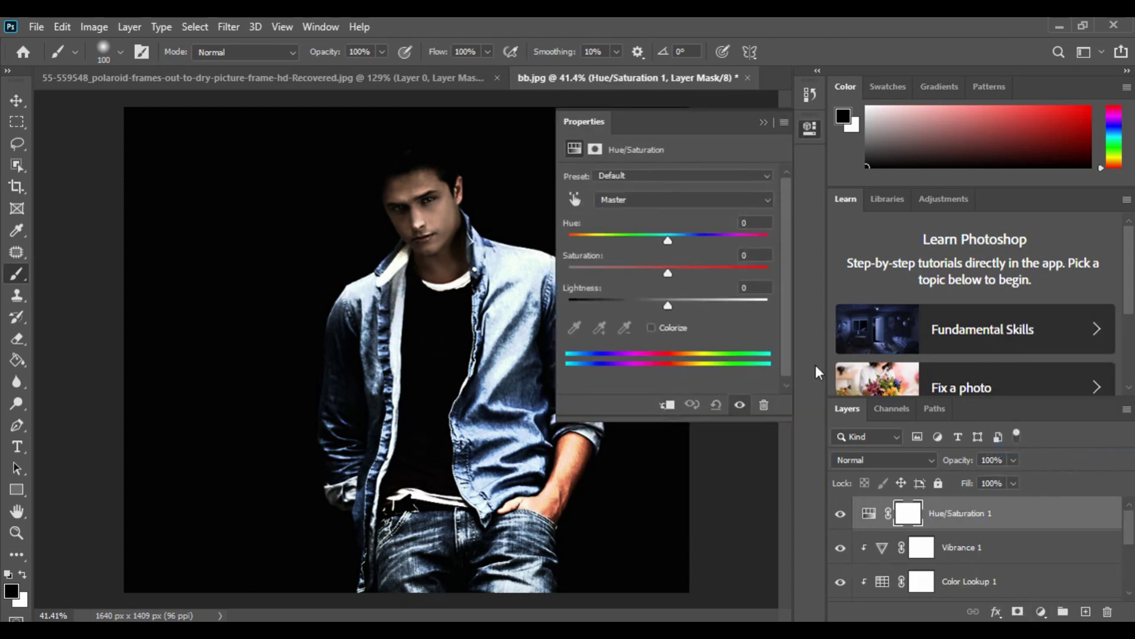
Step: Clip the Hue/Saturation layer and set its Lightness to -34
{"action": "left_click", "coordinate": [667, 405]}
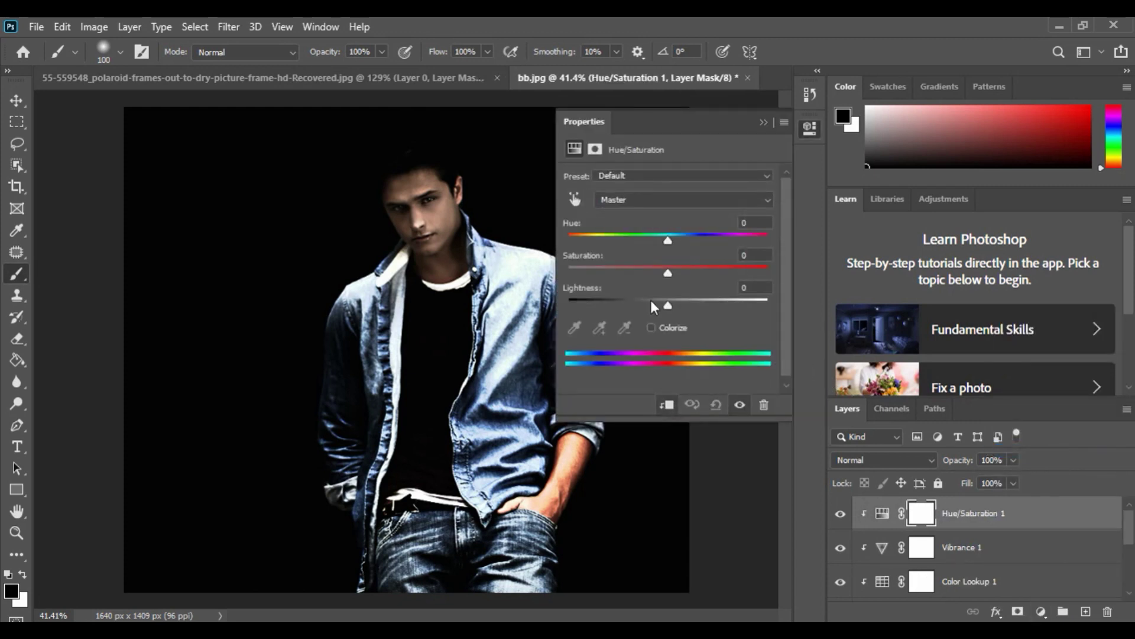
{"action": "left_click_drag", "start_coordinate": [650, 300], "coordinate": [640, 296]}
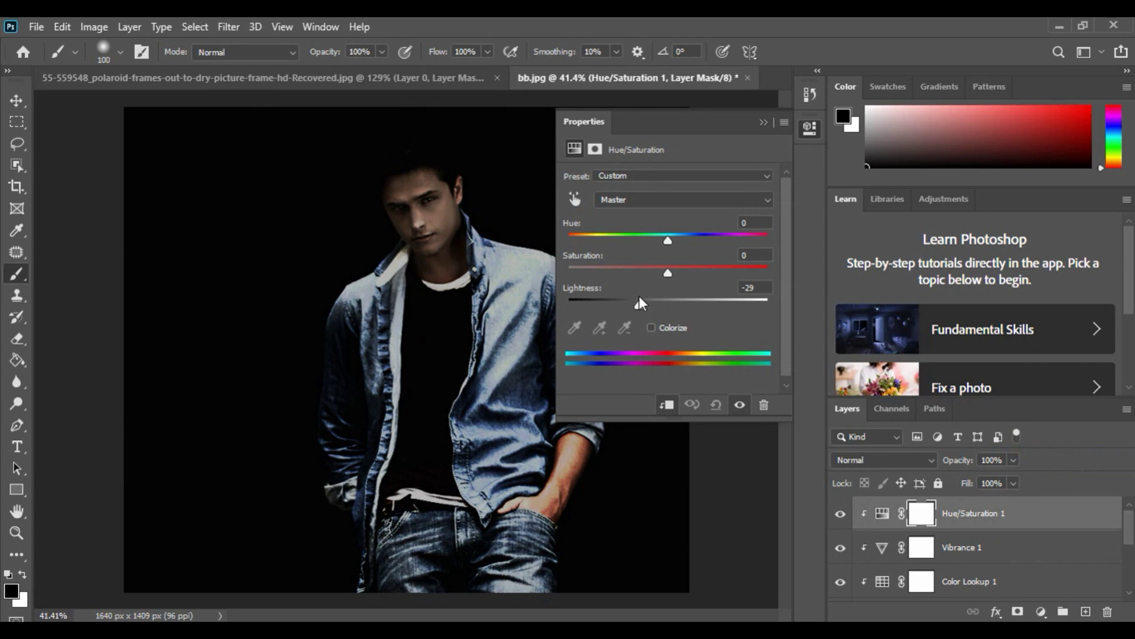
{"action": "left_click_drag", "start_coordinate": [637, 302], "coordinate": [633, 302]}
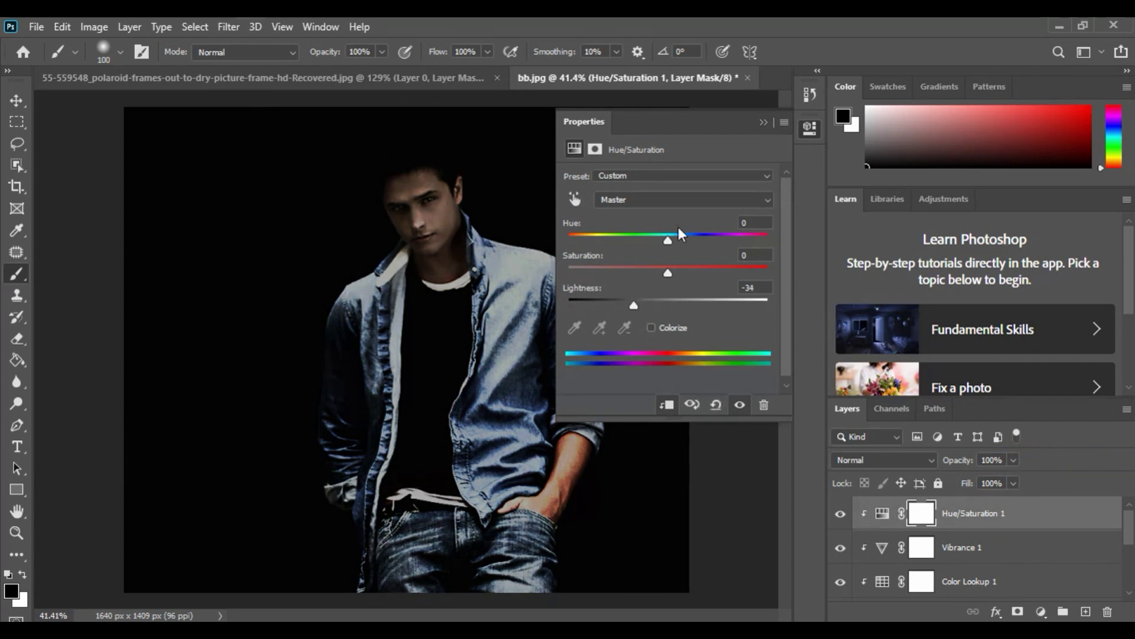
{"action": "left_click", "coordinate": [764, 122]}
Step: Paint black on the Hue/Saturation mask over the face and collar
{"action": "scroll", "coordinate": [439, 214], "scroll_direction": "up", "scroll_amount": 1}
{"action": "key", "text": "x"}
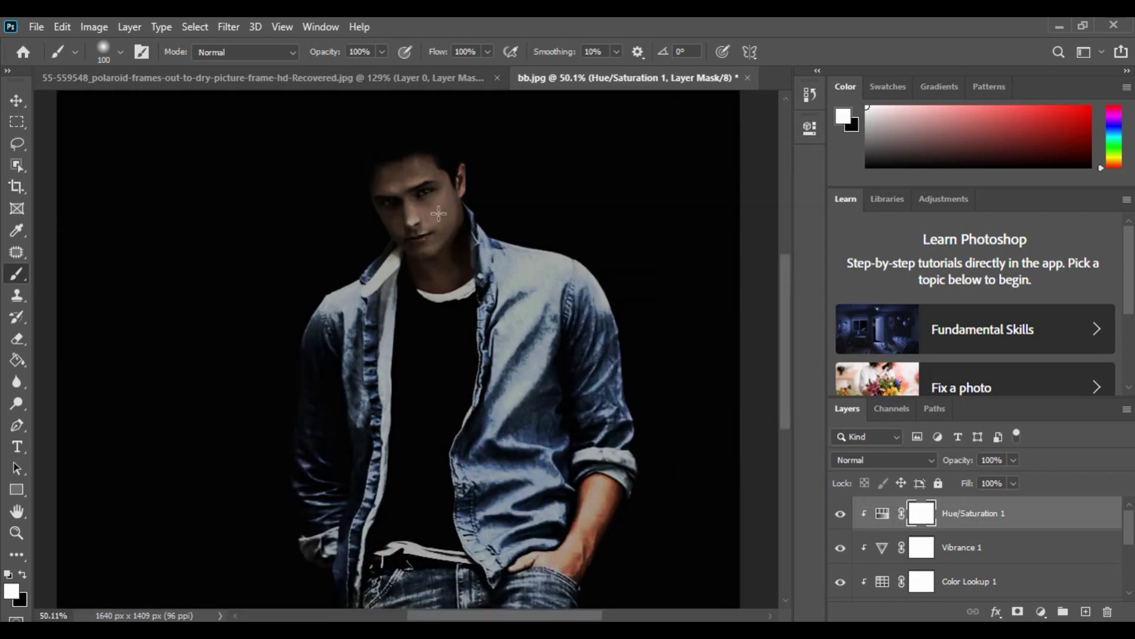
{"action": "key", "text": "x"}
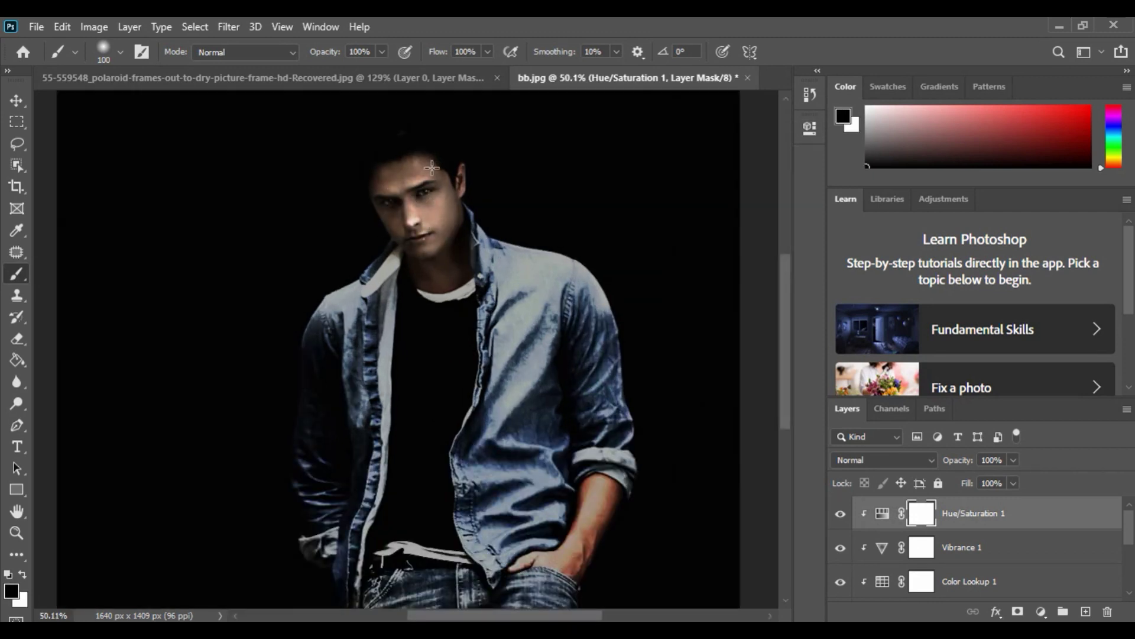
{"action": "left_click_drag", "start_coordinate": [403, 245], "coordinate": [424, 217]}
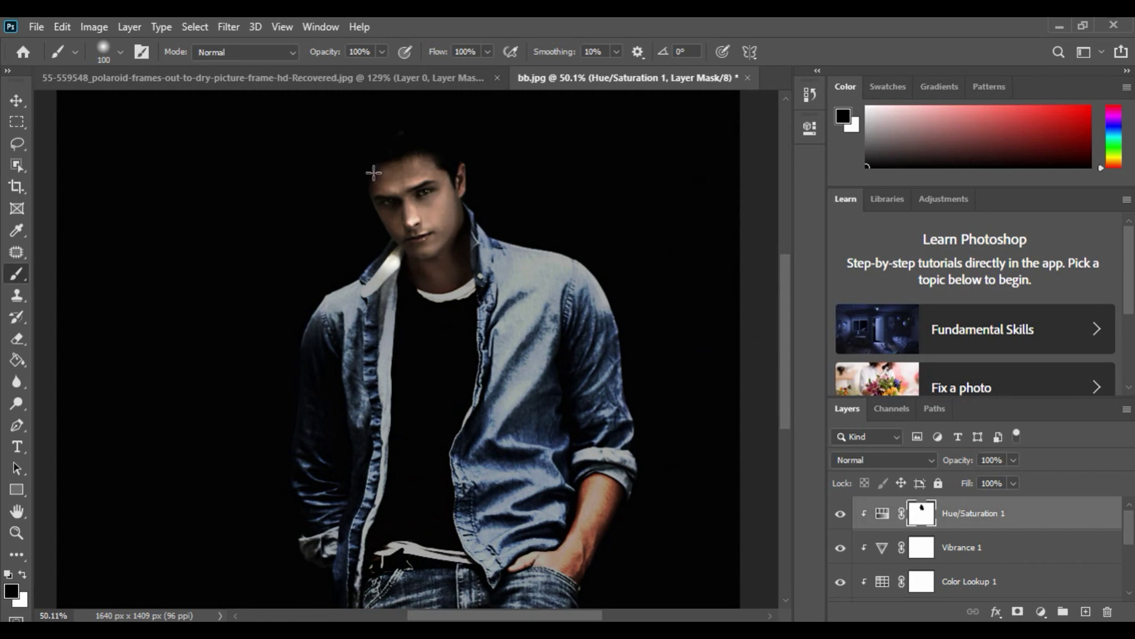
{"action": "scroll", "coordinate": [498, 358], "scroll_direction": "down", "scroll_amount": 3}
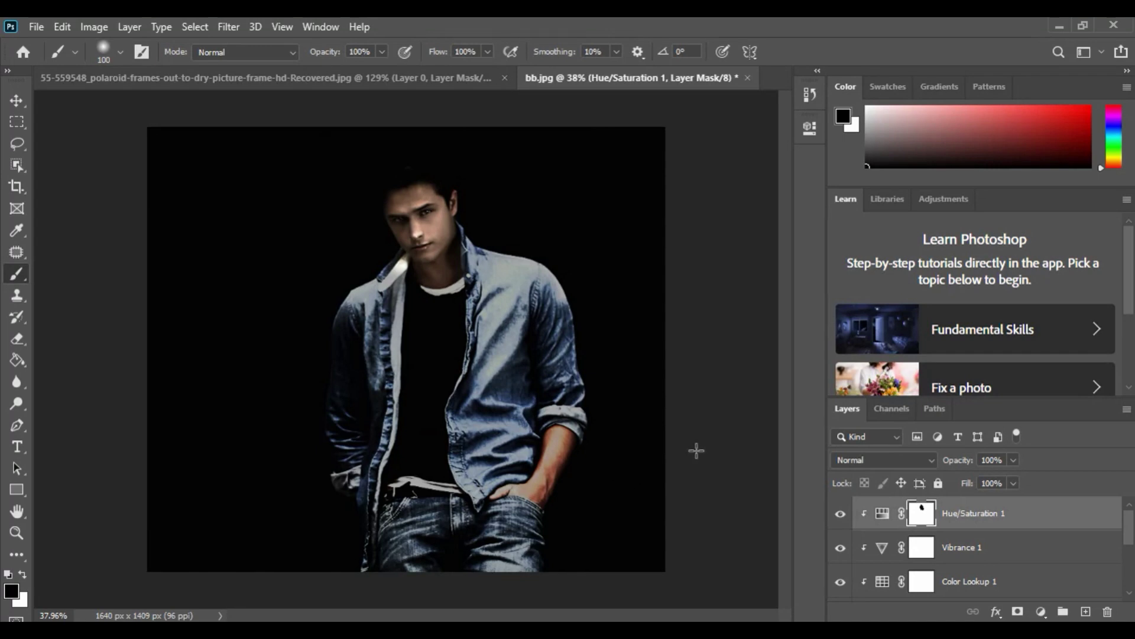
{"action": "scroll", "coordinate": [1017, 538], "scroll_direction": "down", "scroll_amount": 3}
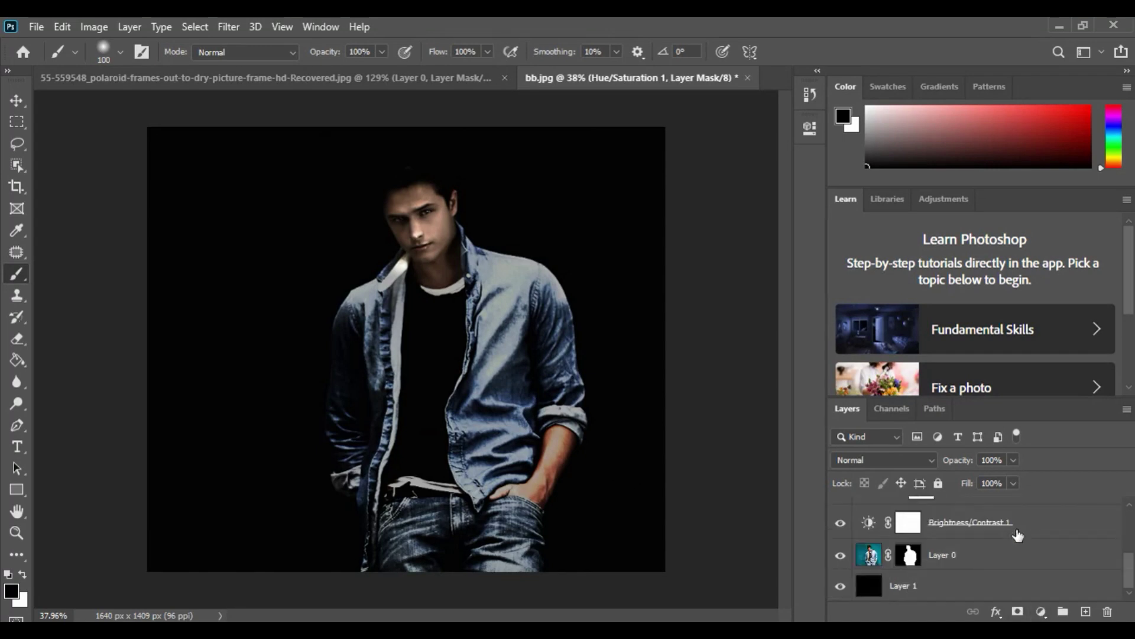
Step: Select all layers and merge them into a single layer
{"action": "left_click", "coordinate": [1017, 586], "text": "shift"}
{"action": "right_click", "coordinate": [1019, 582]}
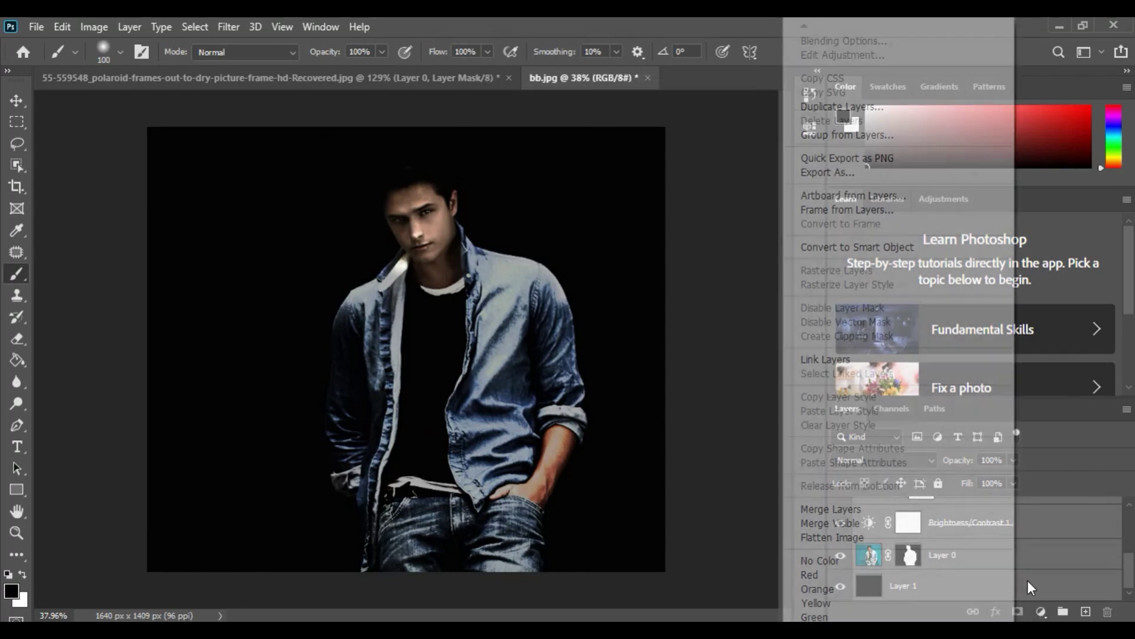
{"action": "left_click", "coordinate": [891, 510]}
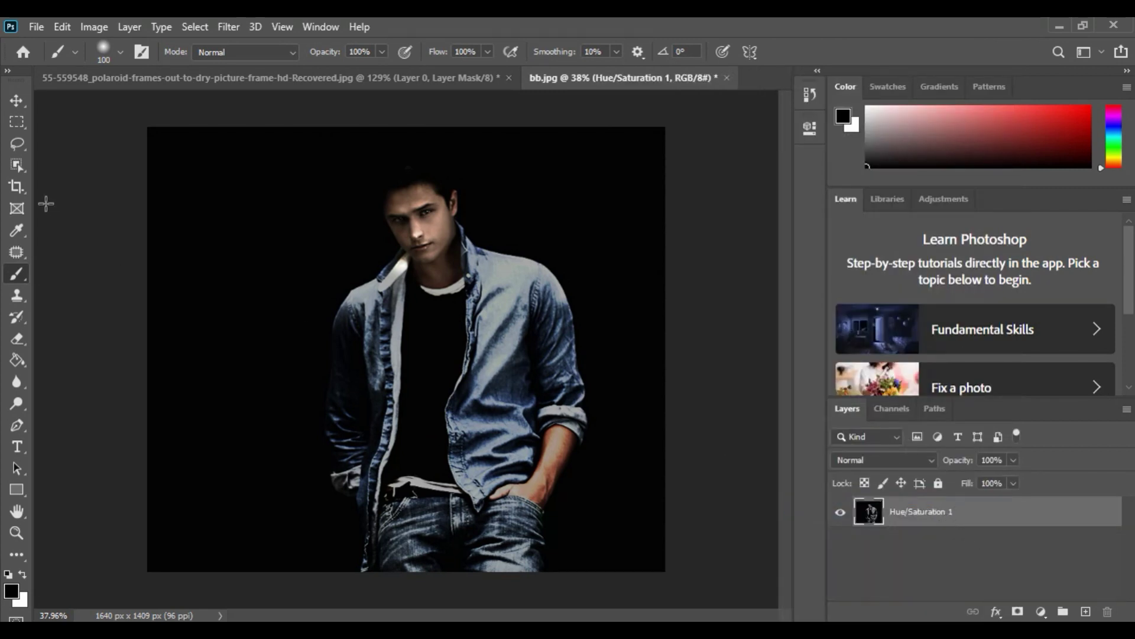
Step: Crop the portrait to the head and upper body, 838 × 920 px
{"action": "left_click", "coordinate": [17, 186]}
{"action": "mouse_move", "coordinate": [326, 144]}
{"action": "left_mouse_down"}
{"action": "mouse_move", "coordinate": [577, 430]}
{"action": "mouse_move", "coordinate": [604, 413]}
{"action": "left_mouse_up"}
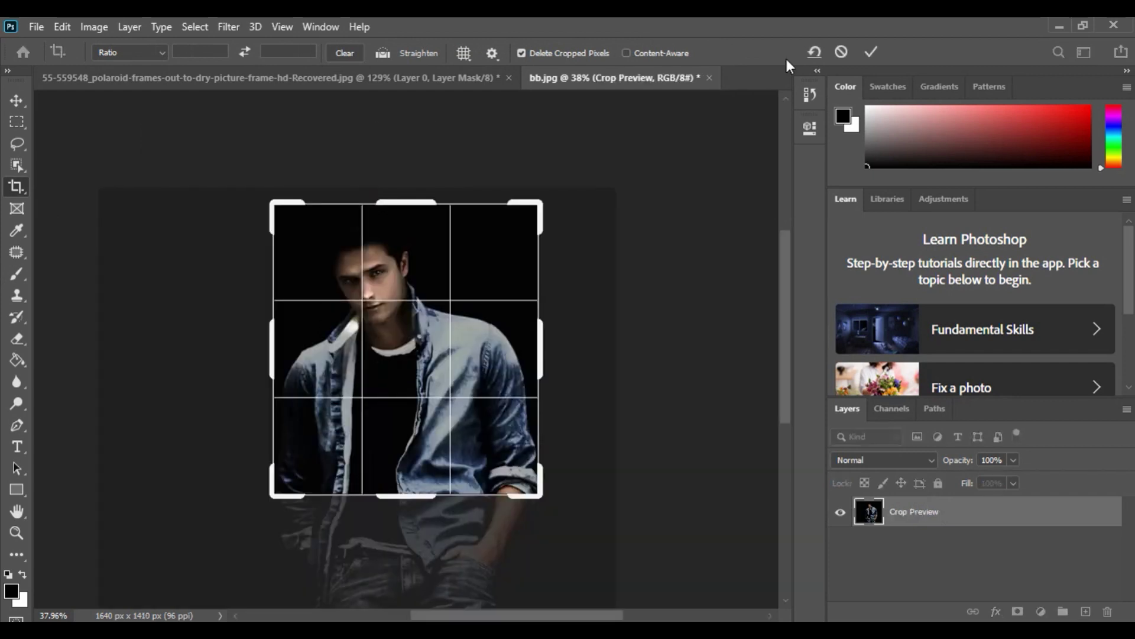
{"action": "left_click", "coordinate": [870, 52]}
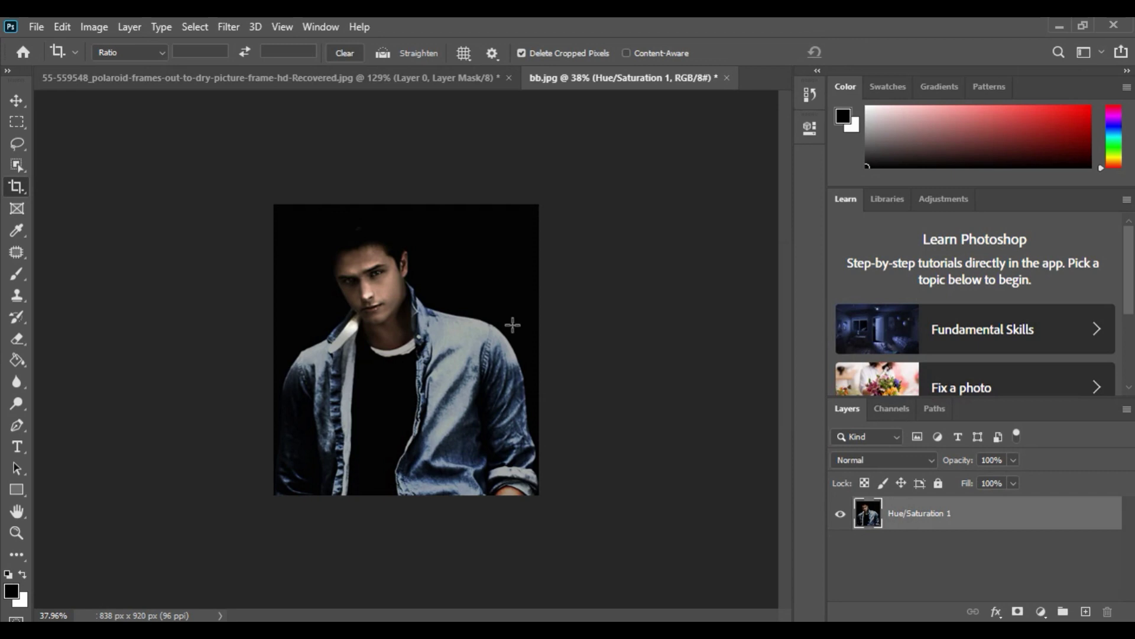
Step: Set the image resolution to 300 pixels/inch (2619 × 2875 px) and fit it on screen
{"action": "left_click", "coordinate": [102, 26]}
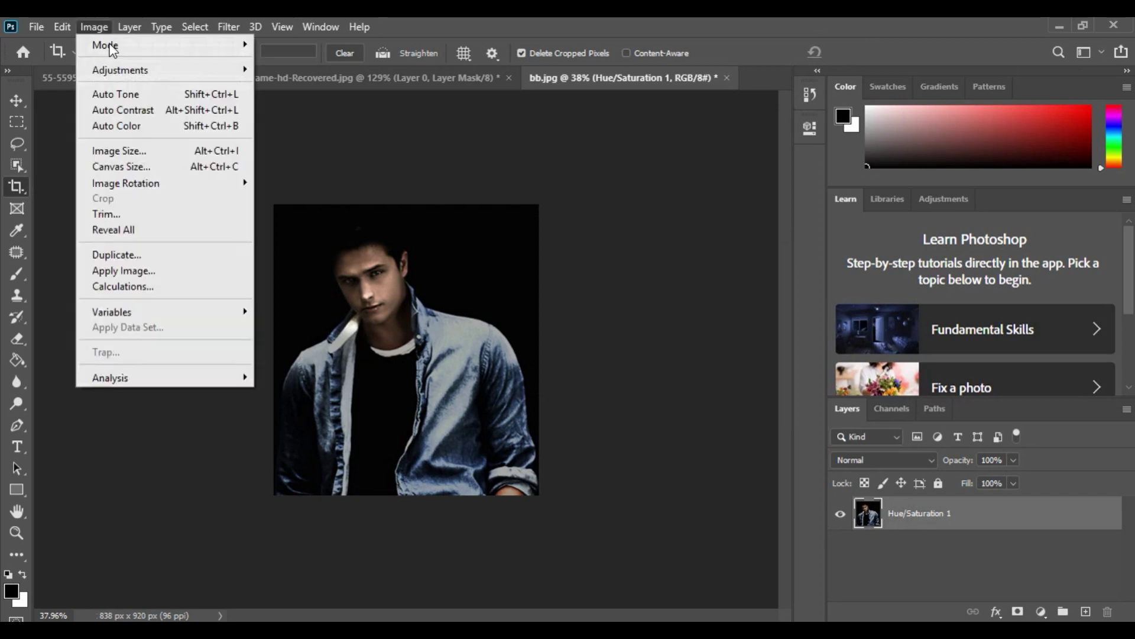
{"action": "left_click", "coordinate": [129, 149]}
{"action": "left_click", "coordinate": [679, 254]}
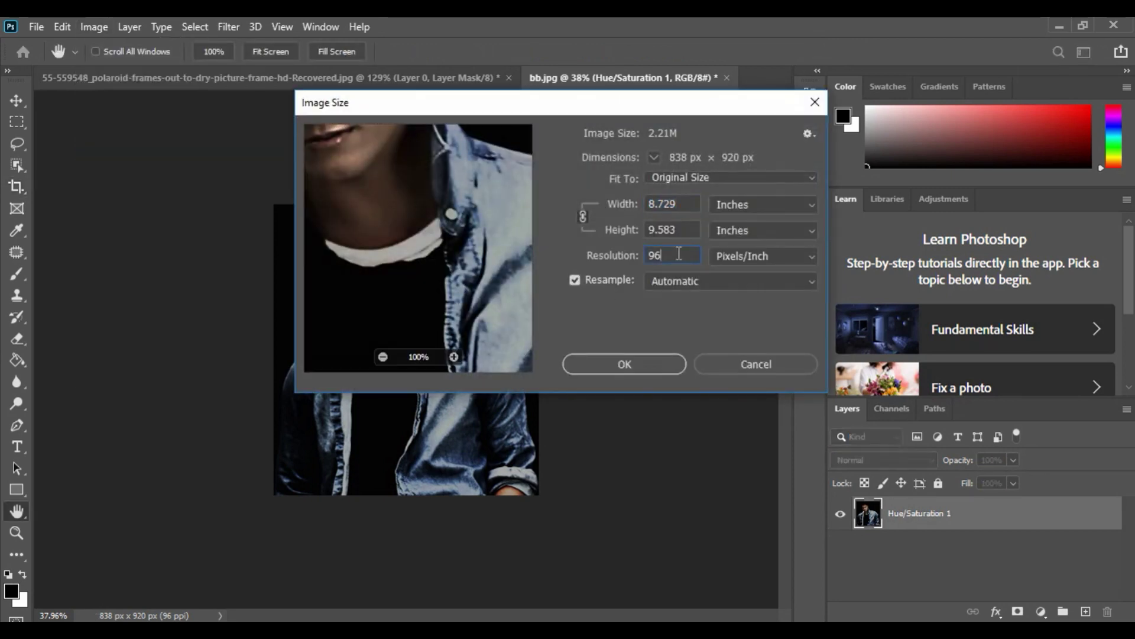
{"action": "type", "text": "300"}
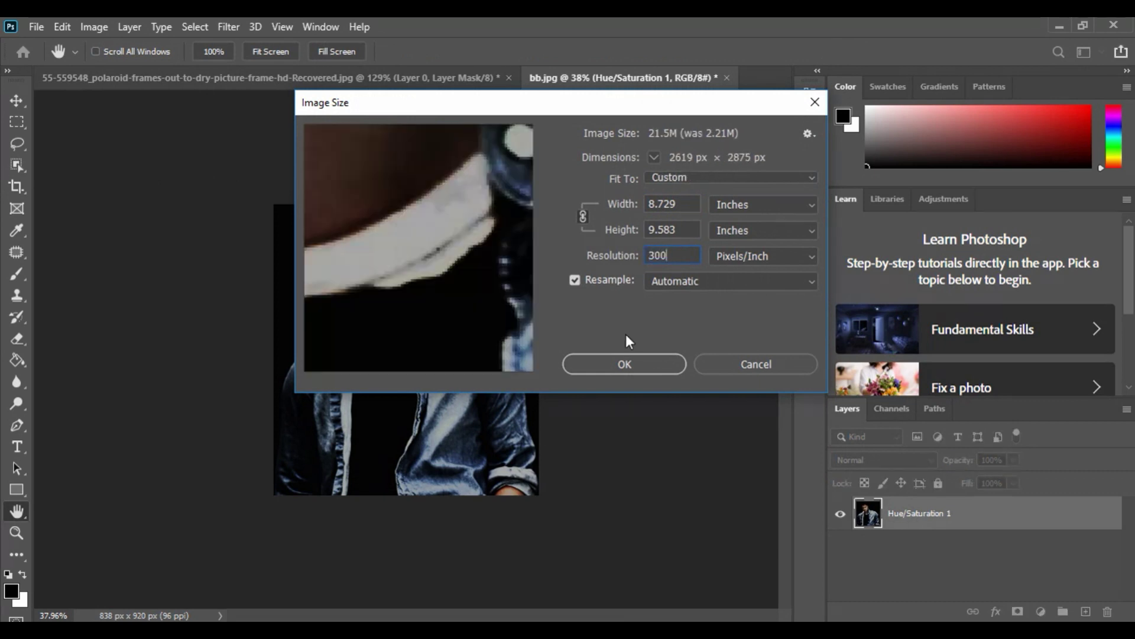
{"action": "left_click", "coordinate": [626, 370]}
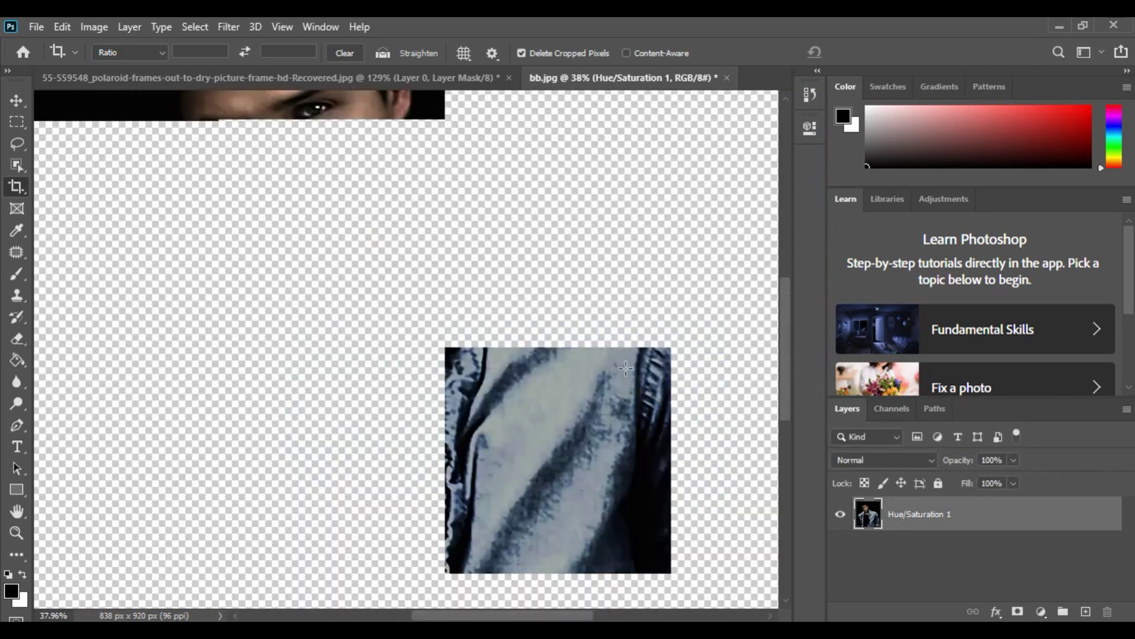
{"action": "key", "text": "ctrl+0"}
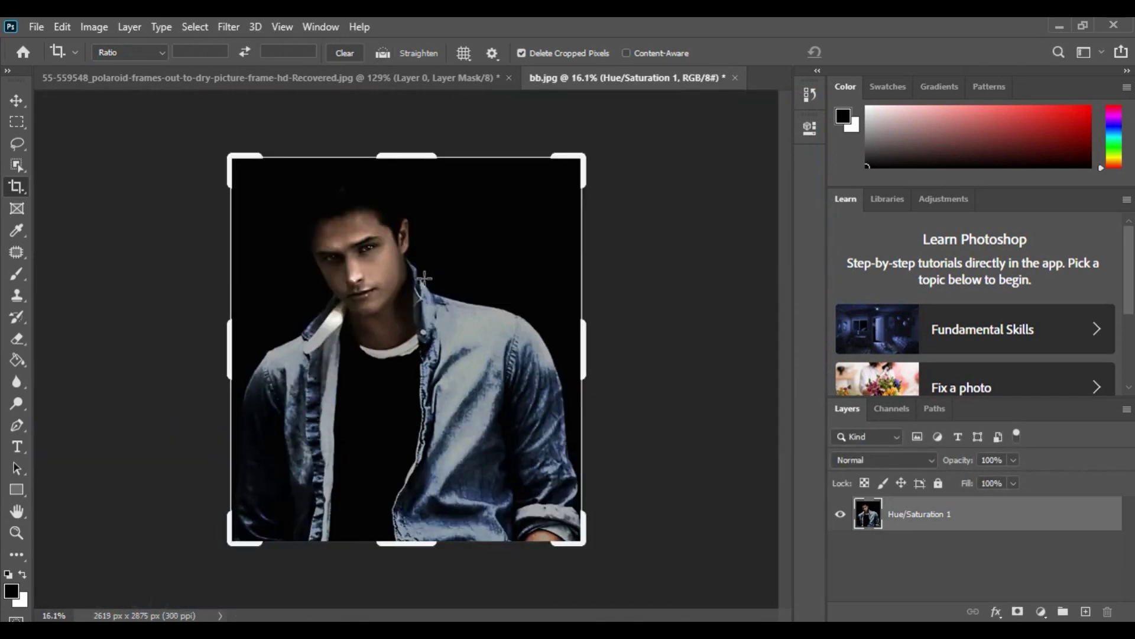
{"action": "left_click", "coordinate": [19, 95]}
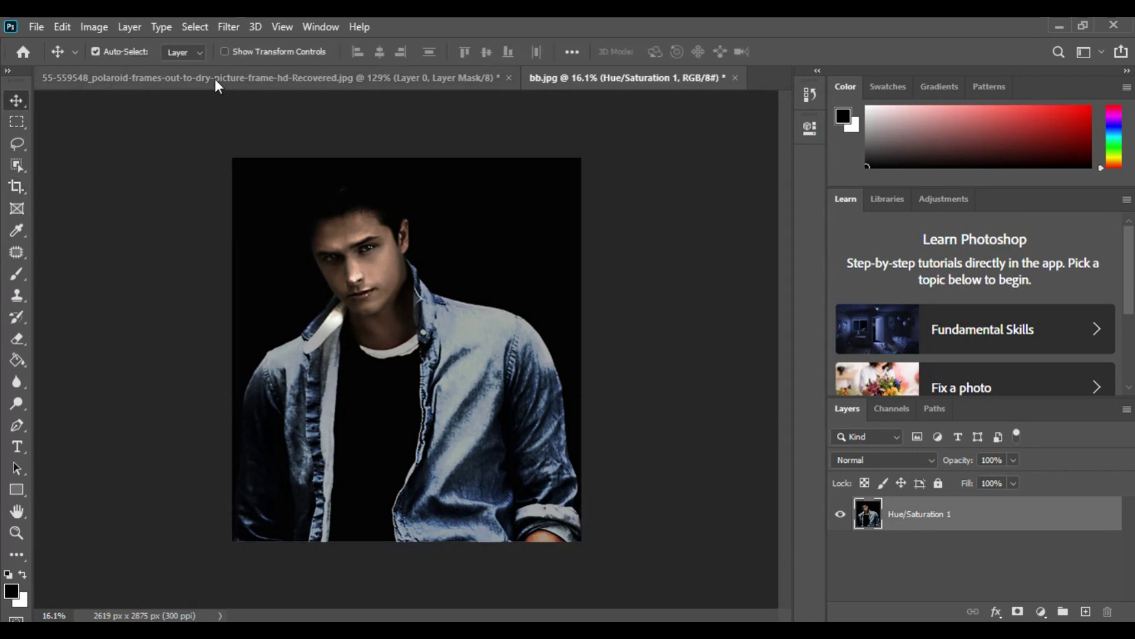
Step: Drag the pegged polaroid frame into bb.jpg and scale it to 468.14%, rotated -24.76°, over the face
{"action": "key", "text": "ctrl+Tab"}
{"action": "mouse_move", "coordinate": [418, 418]}
{"action": "left_mouse_down"}
{"action": "mouse_move", "coordinate": [644, 103]}
{"action": "mouse_move", "coordinate": [401, 274]}
{"action": "left_mouse_up"}
{"action": "key", "text": "ctrl+t"}
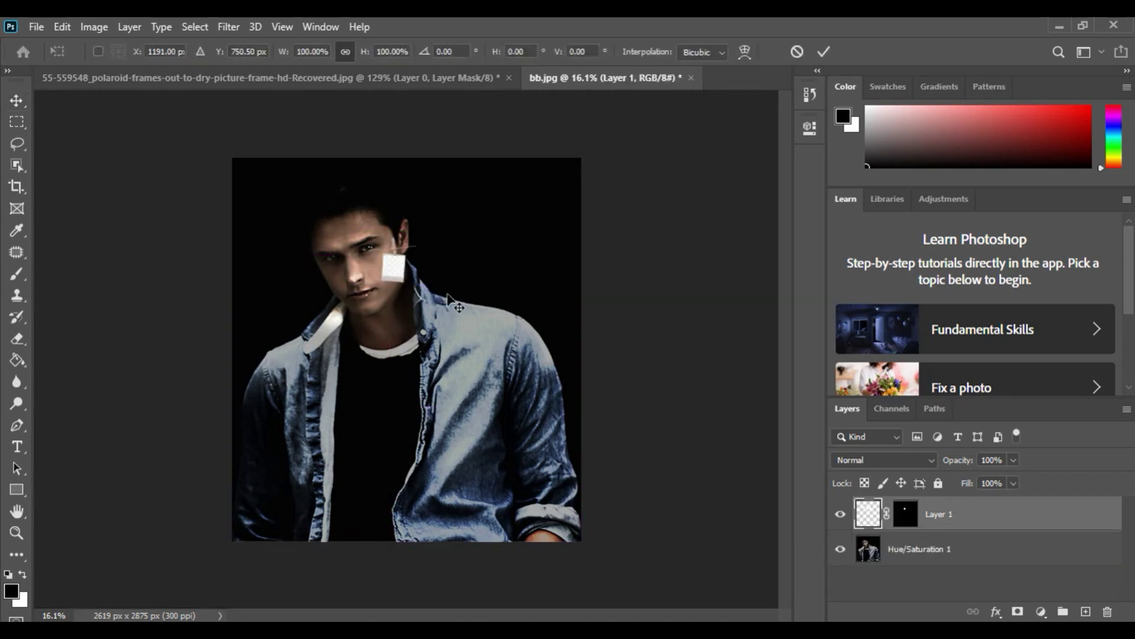
{"action": "left_click_drag", "start_coordinate": [459, 303], "coordinate": [455, 251]}
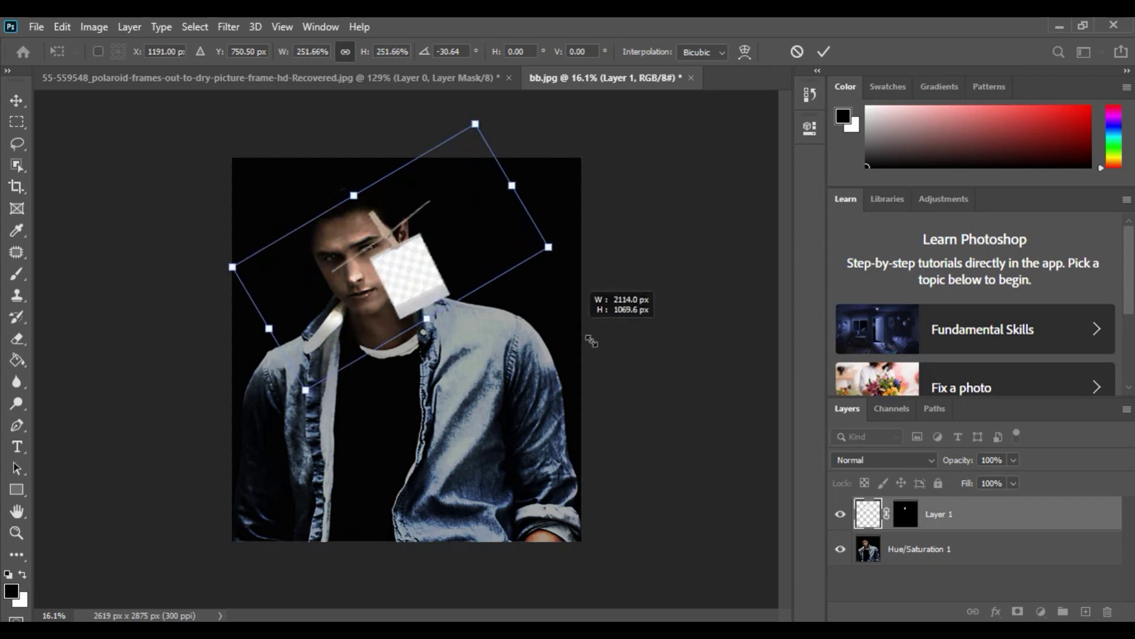
{"action": "left_click_drag", "start_coordinate": [455, 252], "coordinate": [703, 378]}
{"action": "left_click_drag", "start_coordinate": [442, 317], "coordinate": [418, 278]}
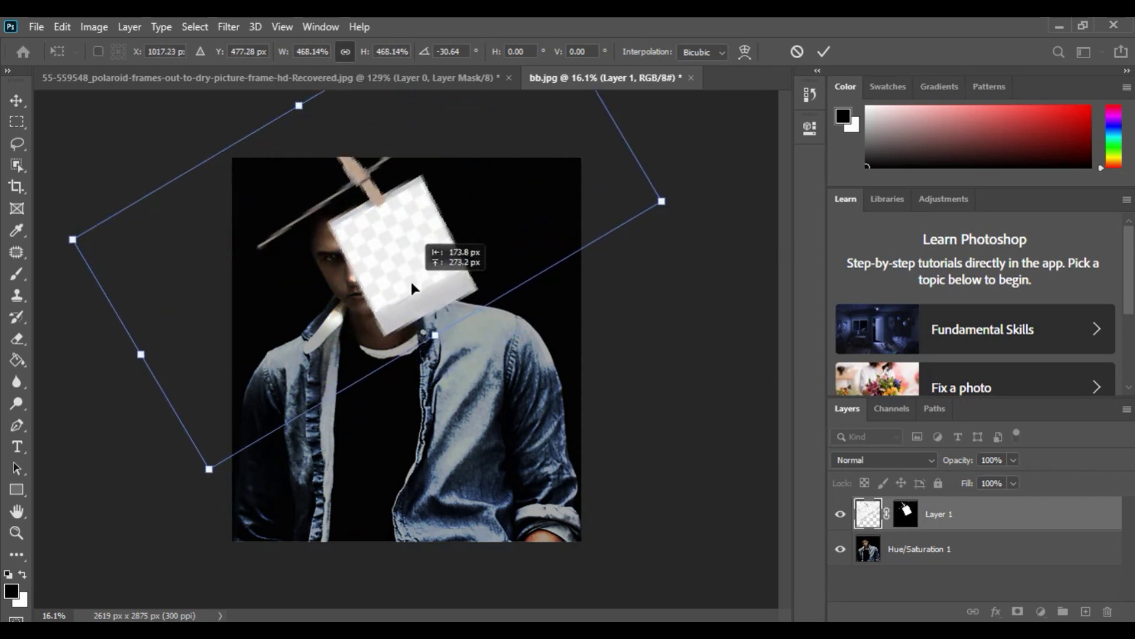
{"action": "left_click_drag", "start_coordinate": [742, 227], "coordinate": [759, 239]}
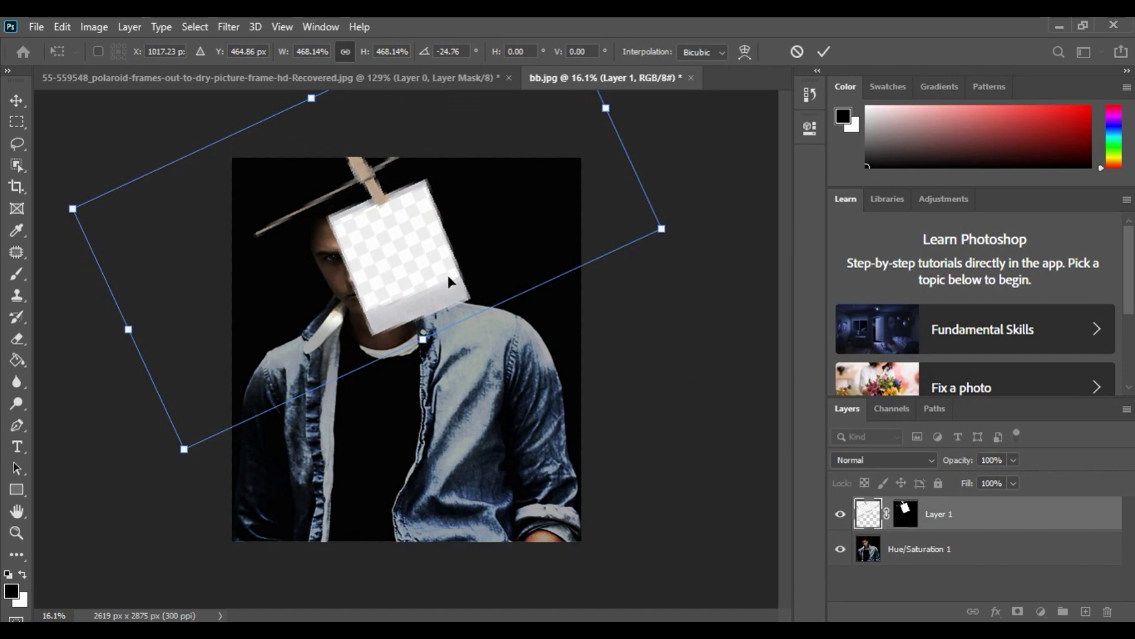
{"action": "left_click_drag", "start_coordinate": [447, 280], "coordinate": [450, 277]}
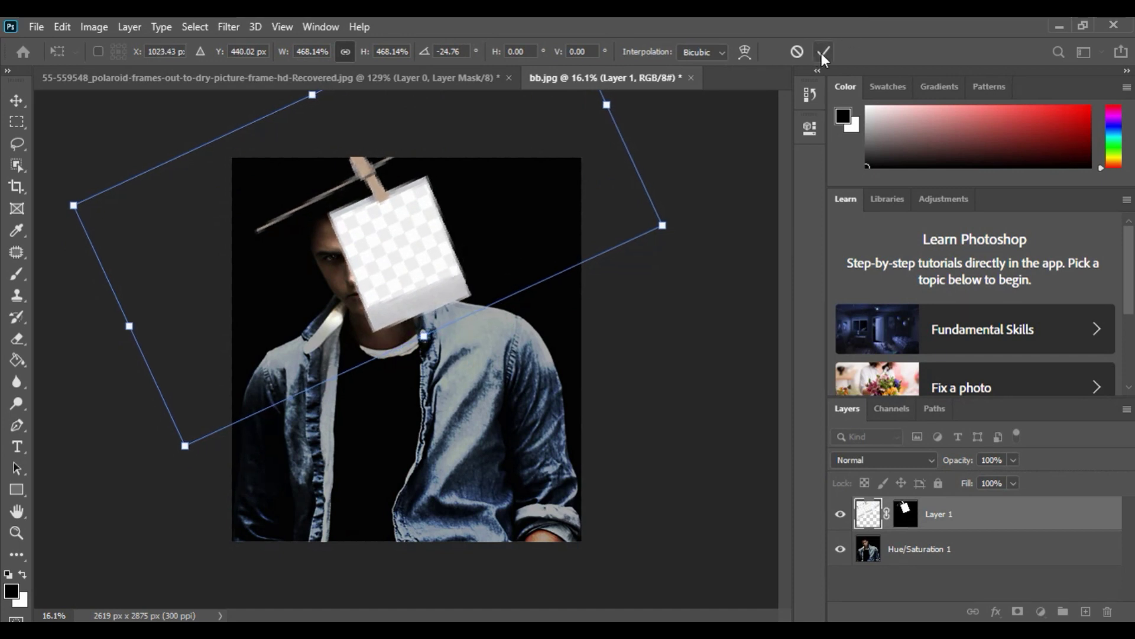
{"action": "left_click", "coordinate": [823, 52]}
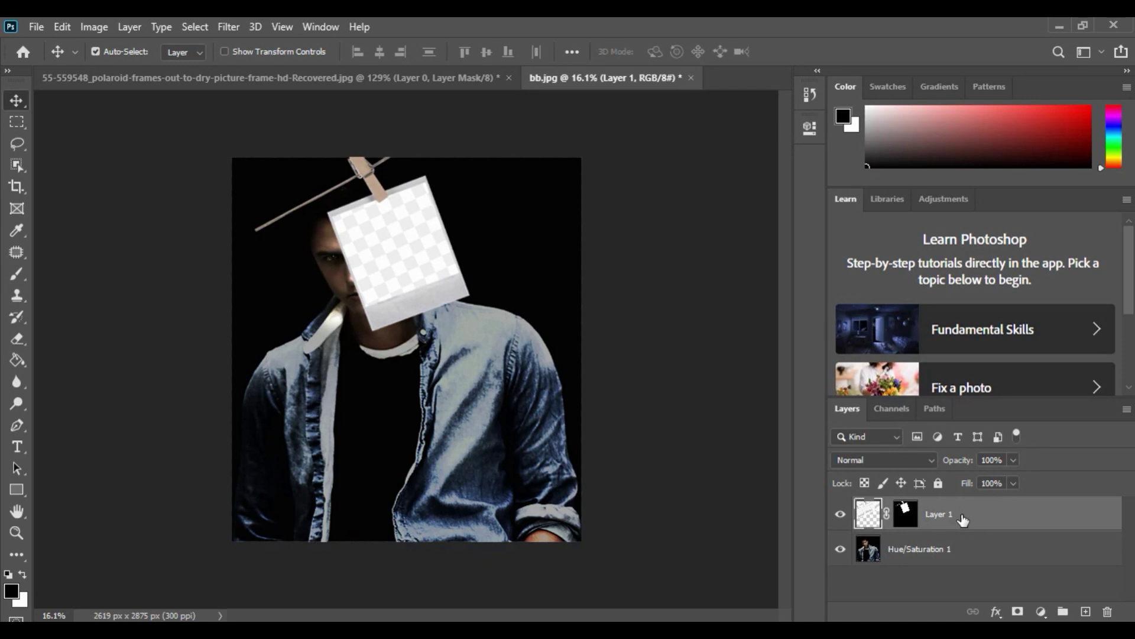
Step: Trace a closed pen path around the left end of the wooden rod
{"action": "scroll", "coordinate": [218, 215], "scroll_direction": "up", "scroll_amount": 2}
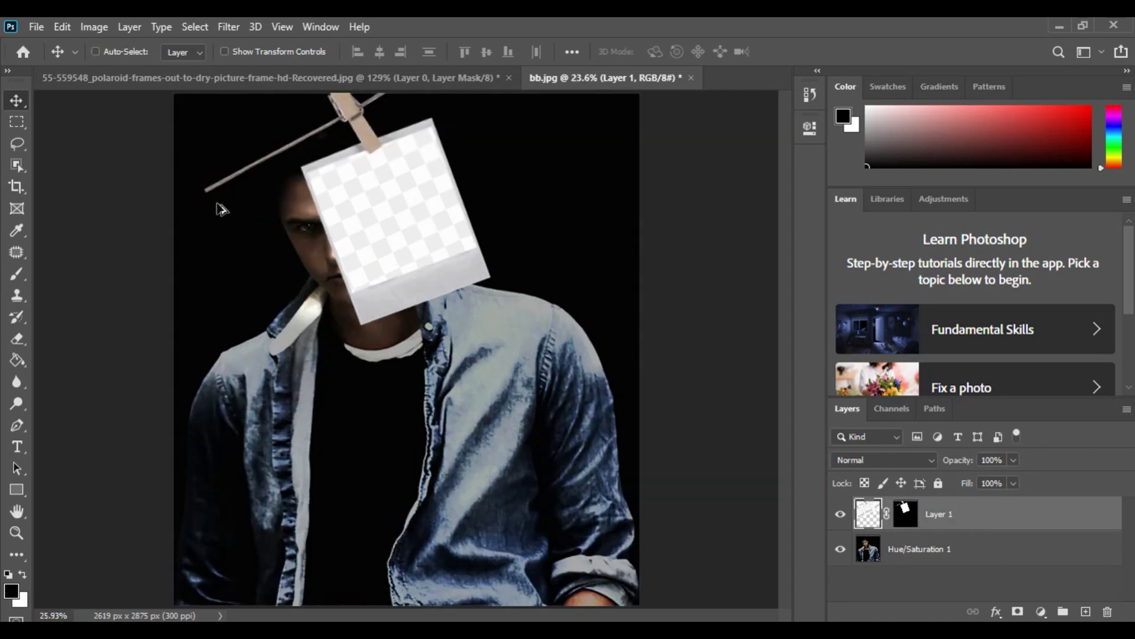
{"action": "scroll", "coordinate": [192, 177], "scroll_direction": "up", "scroll_amount": 1}
{"action": "scroll", "coordinate": [215, 191], "scroll_direction": "up", "scroll_amount": 2}
{"action": "scroll", "coordinate": [215, 191], "scroll_direction": "left", "scroll_amount": 2}
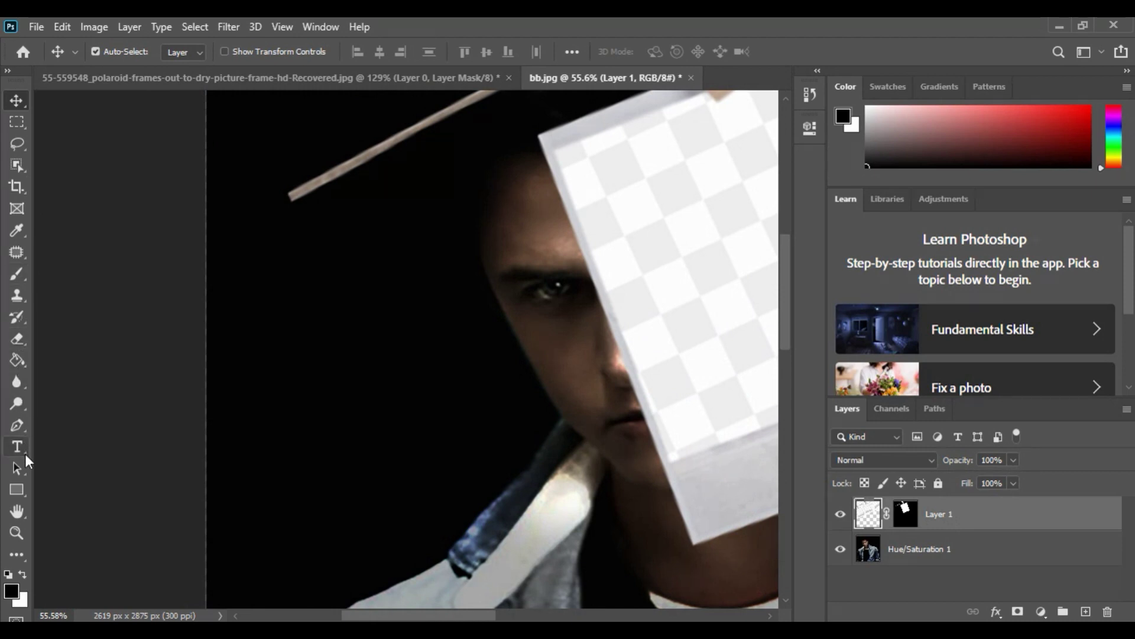
{"action": "left_click", "coordinate": [17, 426]}
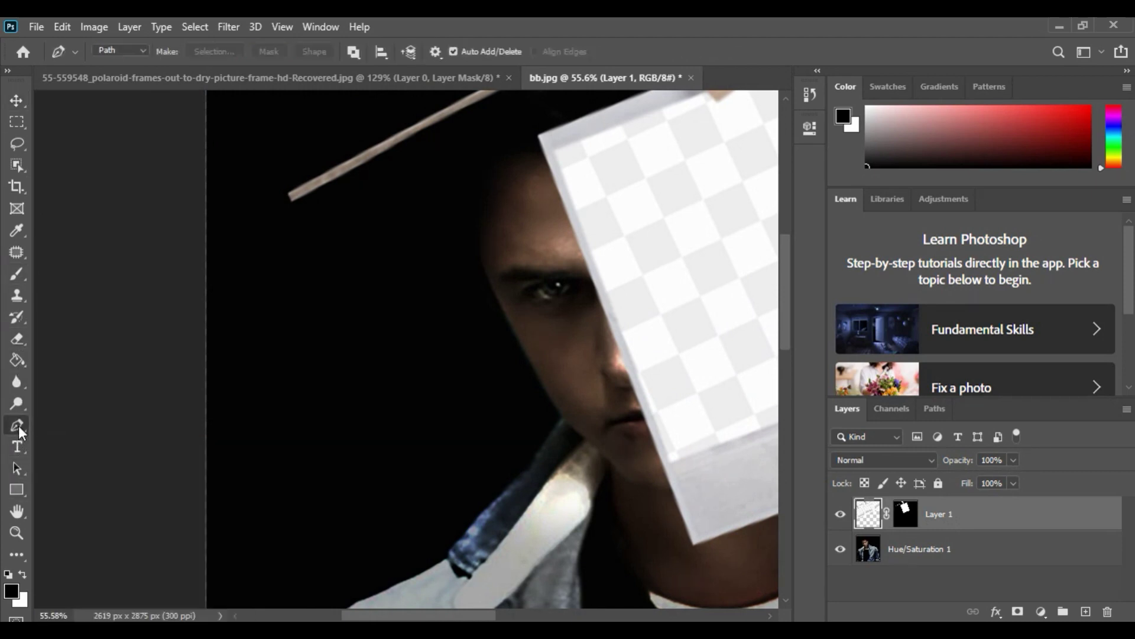
{"action": "scroll", "coordinate": [295, 190], "scroll_direction": "up", "scroll_amount": 1}
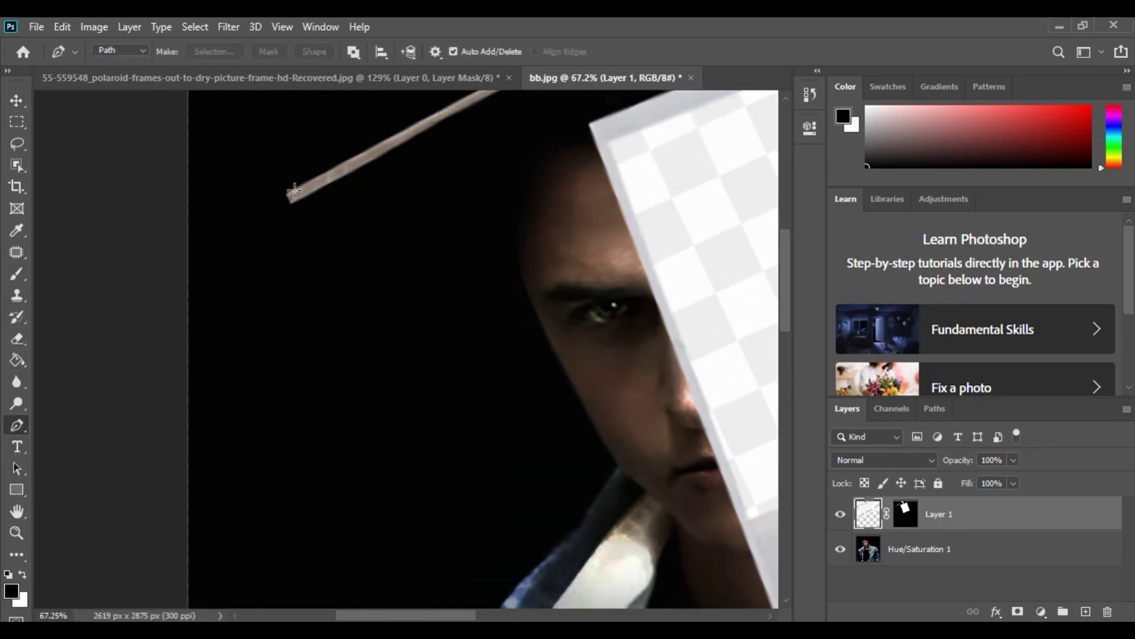
{"action": "left_click", "coordinate": [295, 190]}
{"action": "scroll", "coordinate": [301, 200], "scroll_direction": "up", "scroll_amount": 1}
{"action": "scroll", "coordinate": [302, 195], "scroll_direction": "up", "scroll_amount": 2}
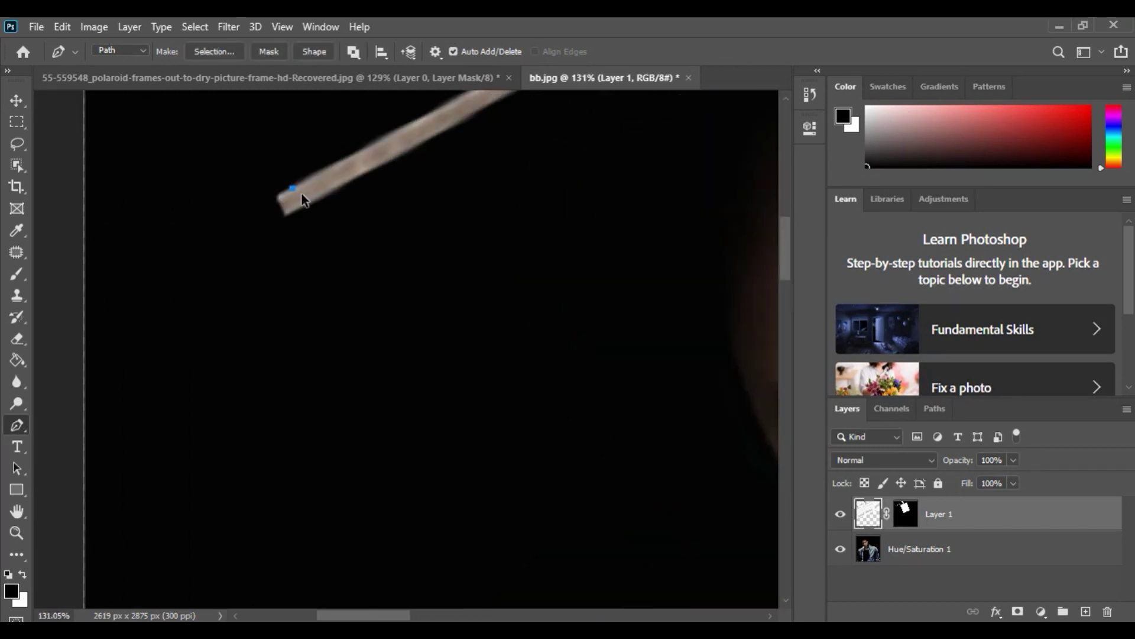
{"action": "scroll", "coordinate": [301, 194], "scroll_direction": "up", "scroll_amount": 1}
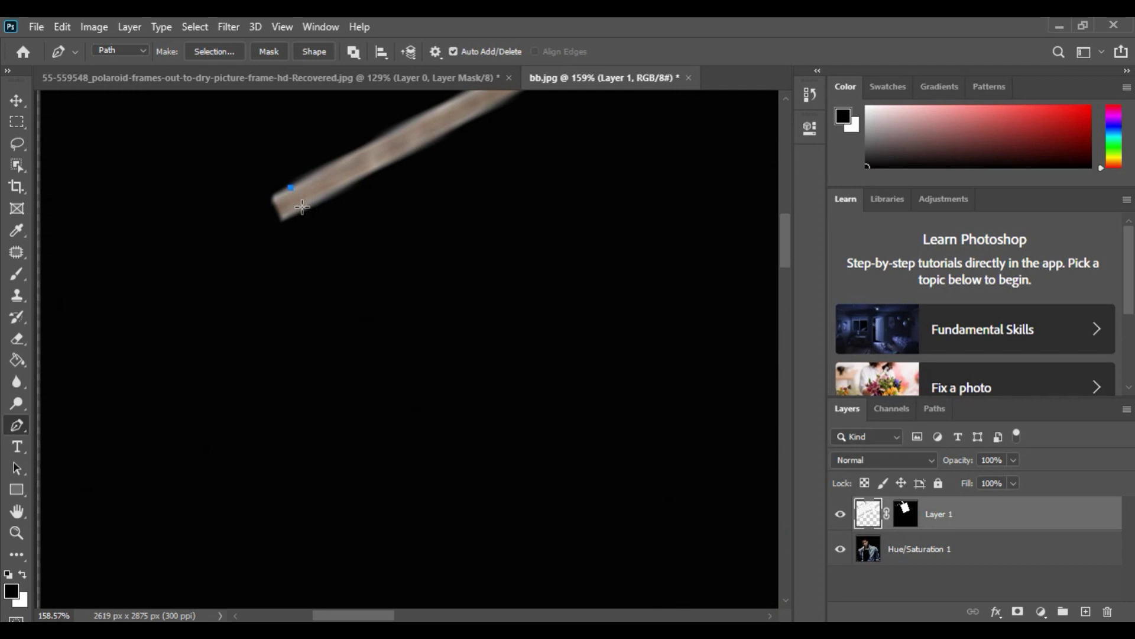
{"action": "left_click", "coordinate": [301, 208]}
{"action": "left_click", "coordinate": [469, 91]}
{"action": "left_click", "coordinate": [290, 186]}
Step: Convert the rod-end path into an active selection
{"action": "right_click", "coordinate": [326, 182]}
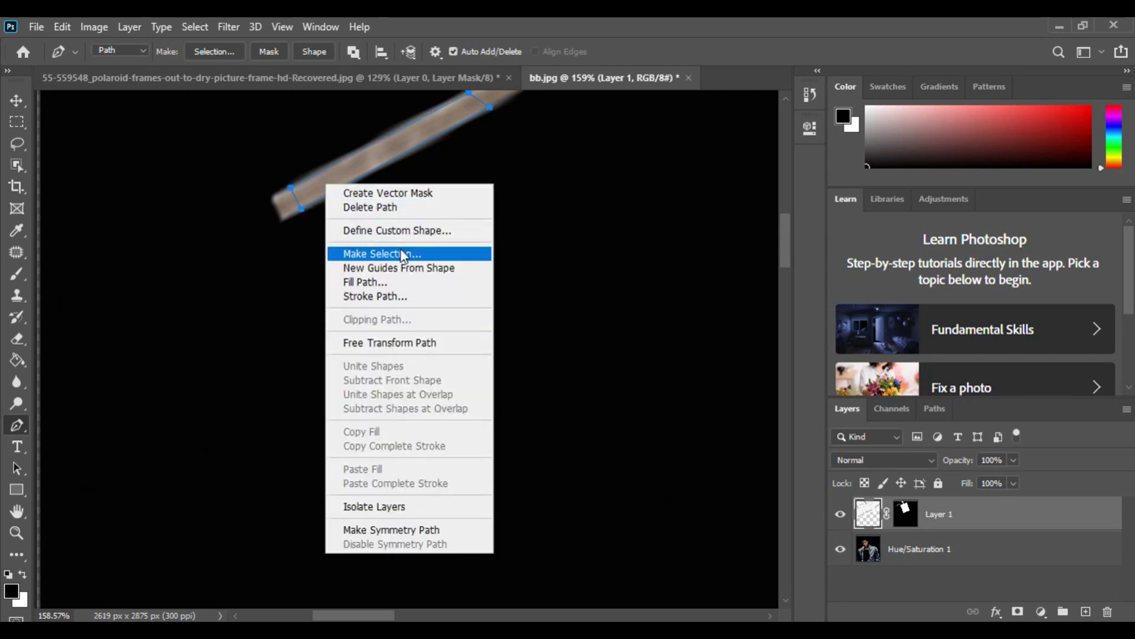
{"action": "left_click", "coordinate": [378, 251]}
{"action": "left_click", "coordinate": [663, 163]}
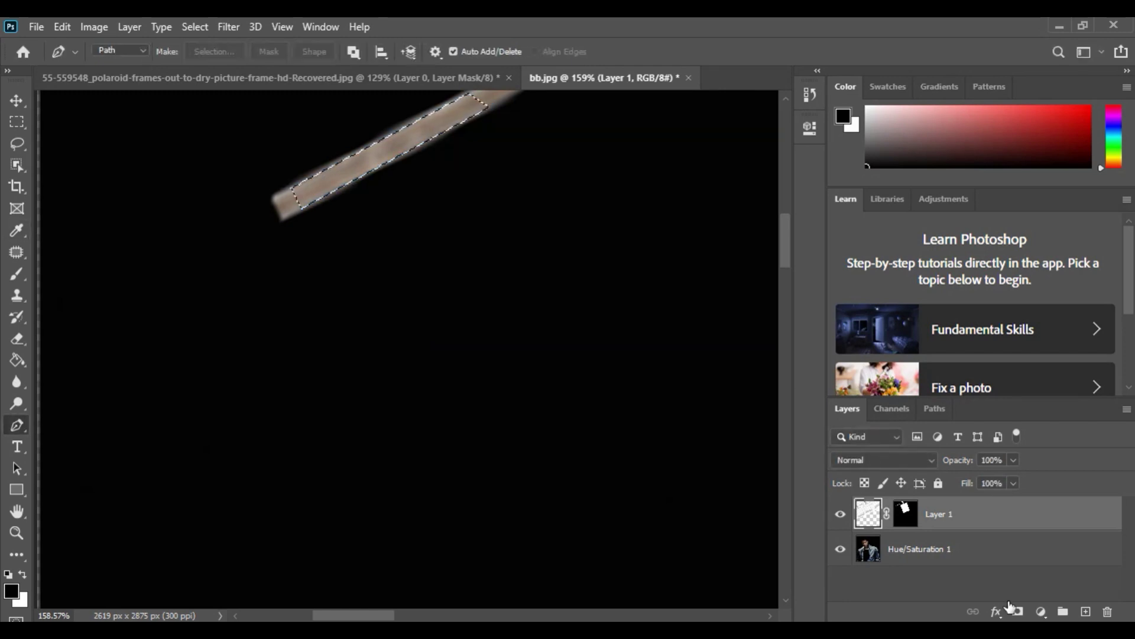
Step: Copy the rod section to a new layer, move it down-left and enlarge it
{"action": "key", "text": "ctrl+j"}
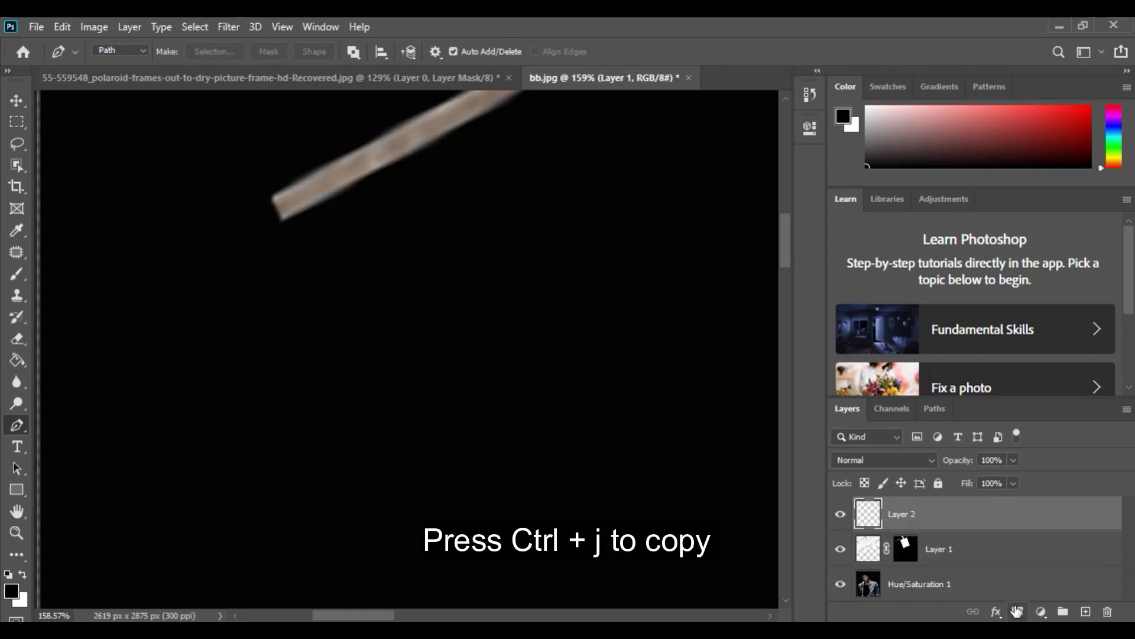
{"action": "left_click", "coordinate": [10, 104]}
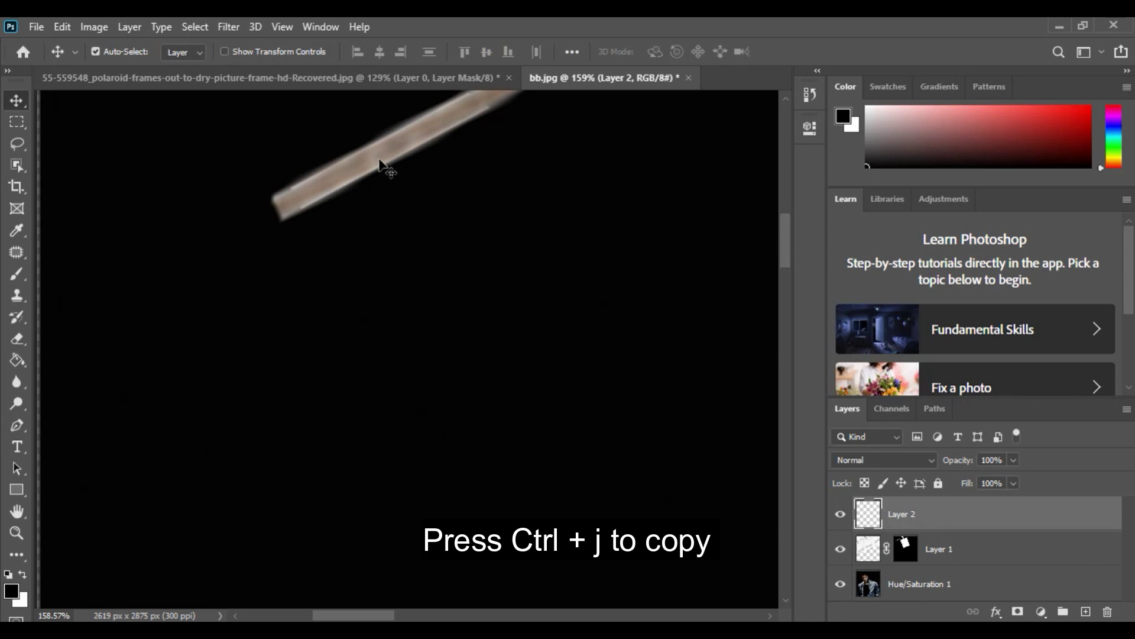
{"action": "left_click_drag", "start_coordinate": [380, 169], "coordinate": [224, 243]}
{"action": "scroll", "coordinate": [224, 242], "scroll_direction": "down", "scroll_amount": 3}
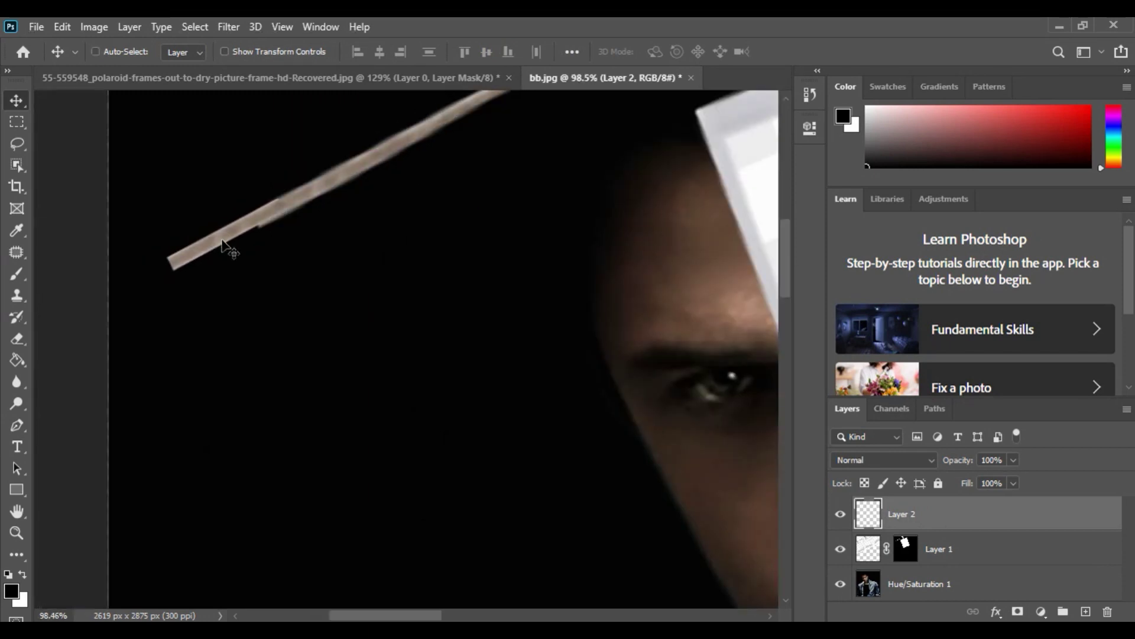
{"action": "key", "text": "ctrl+t"}
{"action": "left_click_drag", "start_coordinate": [166, 270], "coordinate": [96, 310]}
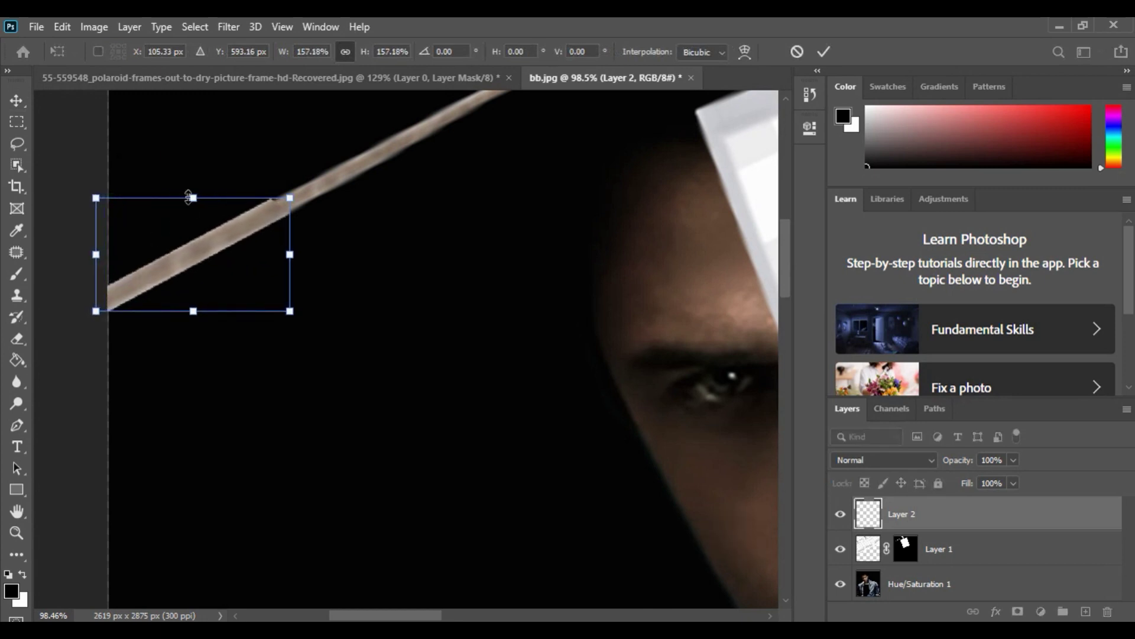
{"action": "left_click_drag", "start_coordinate": [189, 197], "coordinate": [191, 200]}
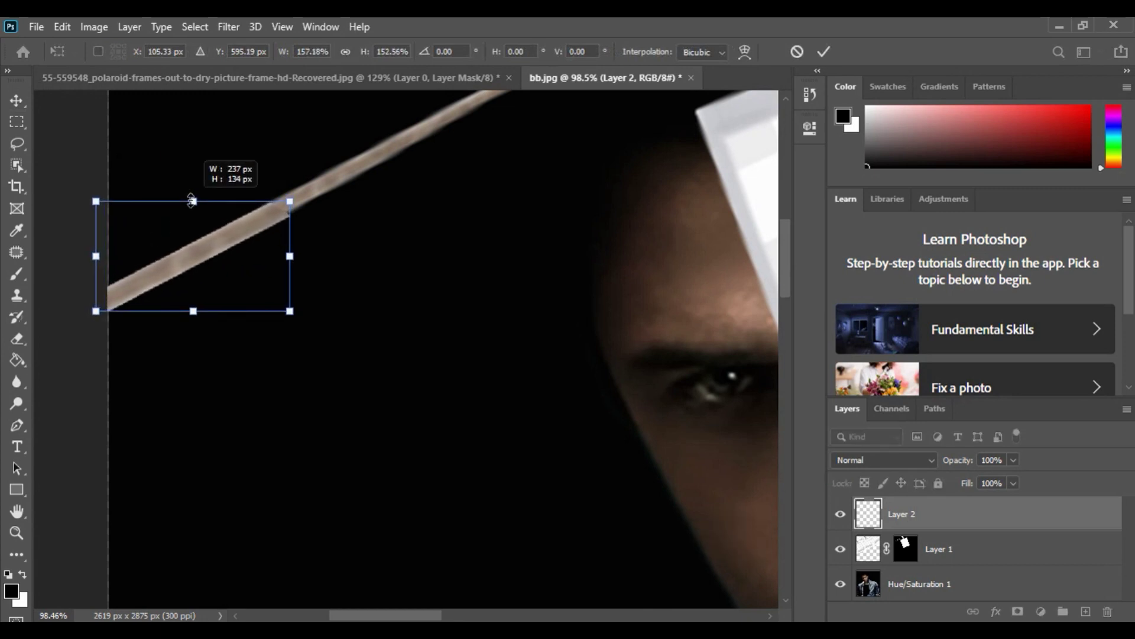
{"action": "left_click_drag", "start_coordinate": [289, 310], "coordinate": [248, 275]}
{"action": "left_click_drag", "start_coordinate": [211, 220], "coordinate": [239, 226]}
{"action": "left_click_drag", "start_coordinate": [121, 287], "coordinate": [107, 295]}
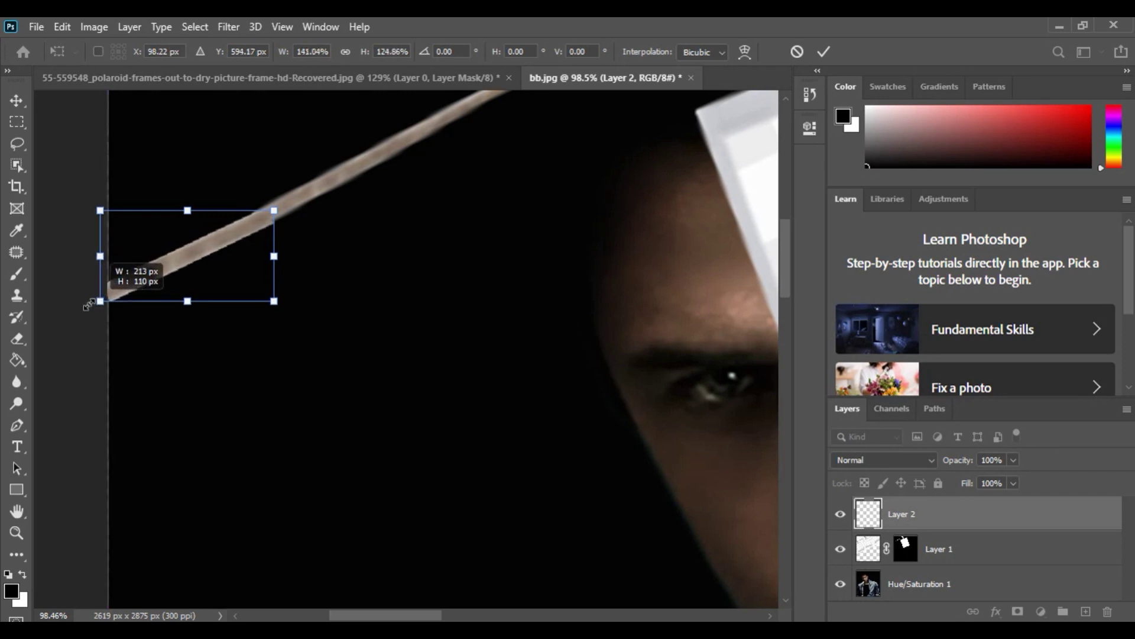
{"action": "left_click_drag", "start_coordinate": [103, 295], "coordinate": [91, 303]}
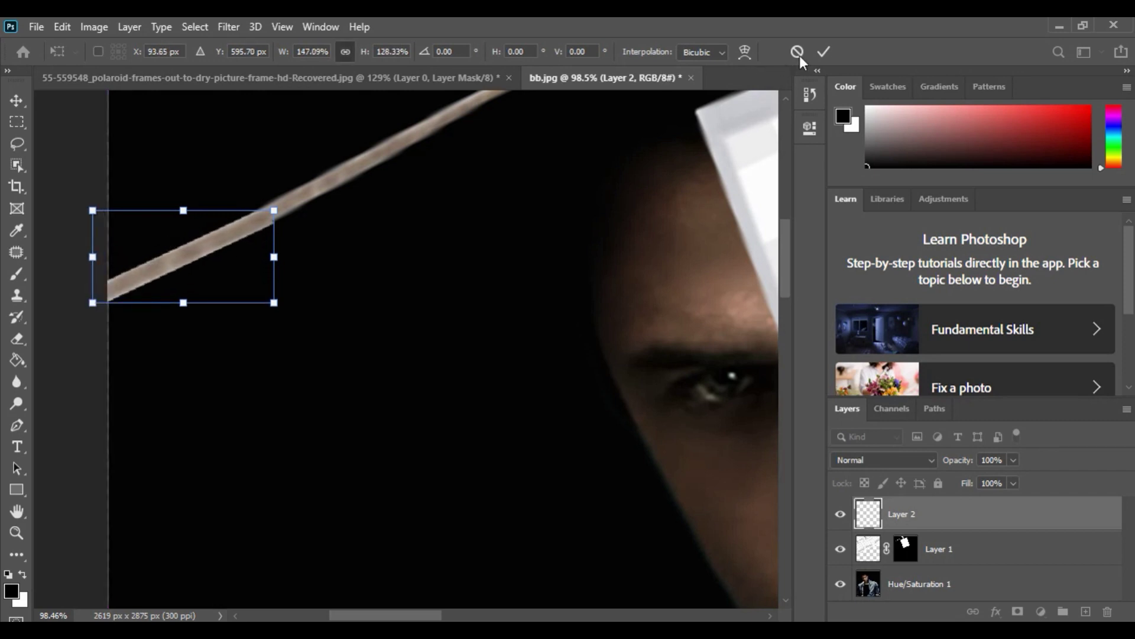
{"action": "left_click", "coordinate": [823, 51]}
Step: Move the polaroid frame layer above the rod copy
{"action": "scroll", "coordinate": [267, 208], "scroll_direction": "up", "scroll_amount": 3}
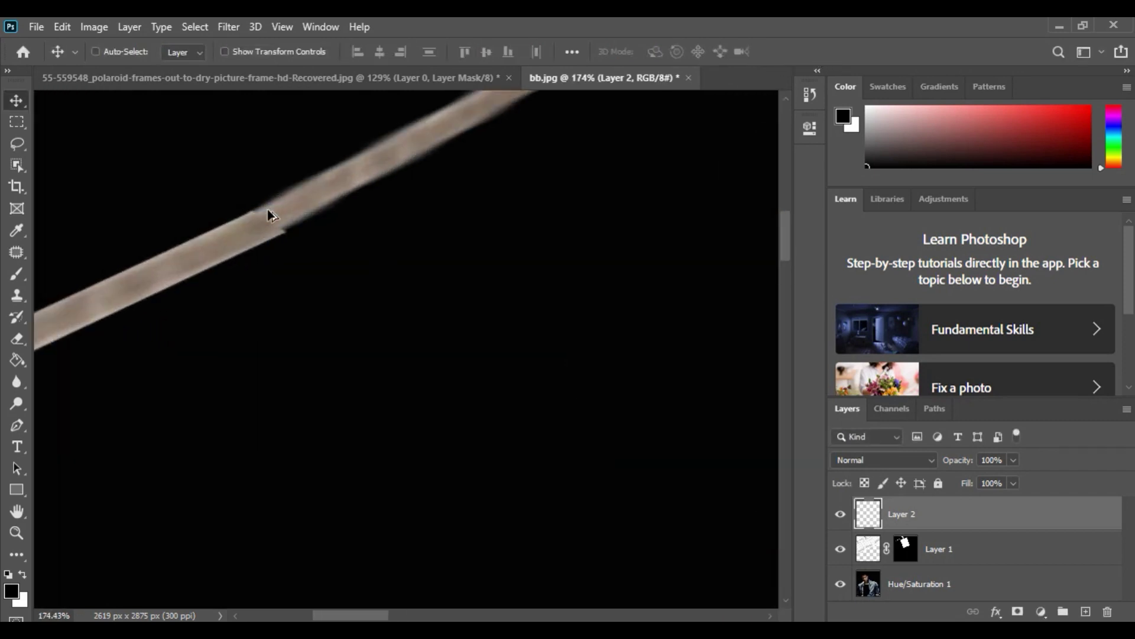
{"action": "scroll", "coordinate": [267, 208], "scroll_direction": "up", "scroll_amount": 1}
{"action": "left_click_drag", "start_coordinate": [968, 551], "coordinate": [968, 510]}
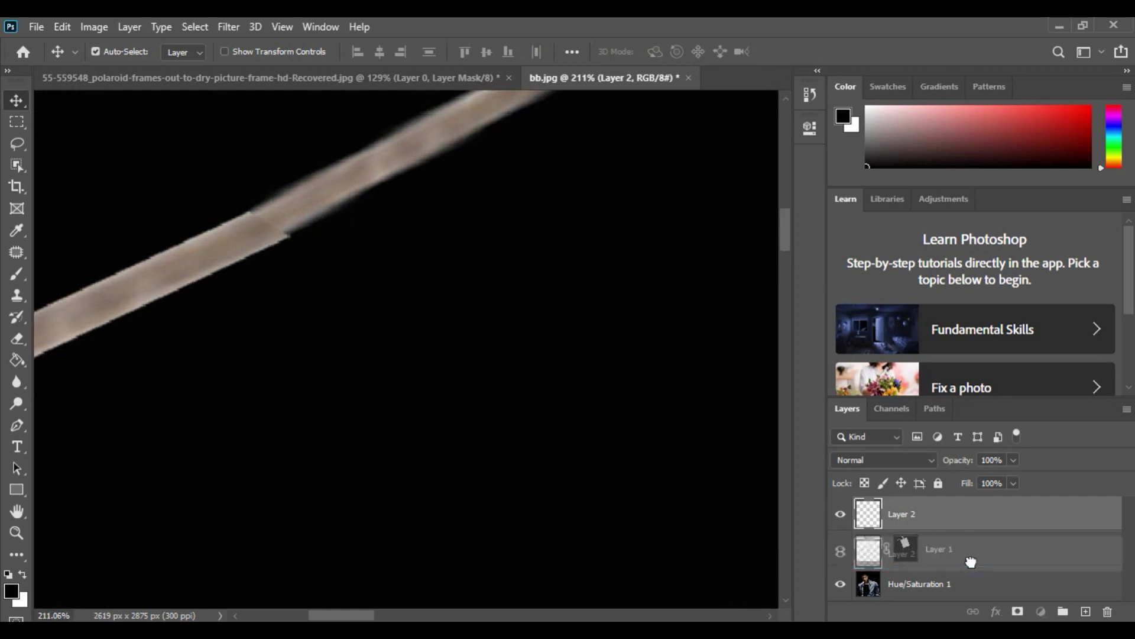
{"action": "key", "text": "ctrl"}
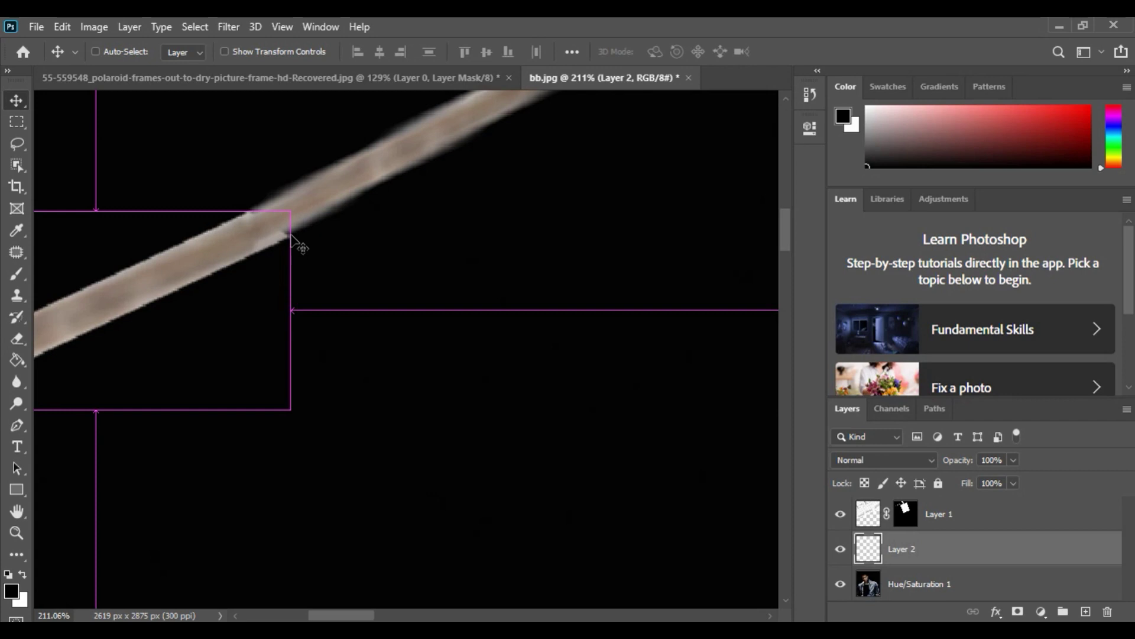
Step: Squash the rope piece to 80.71% height and rotate it -4.22° to match the clothesline
{"action": "key", "text": "ctrl+t"}
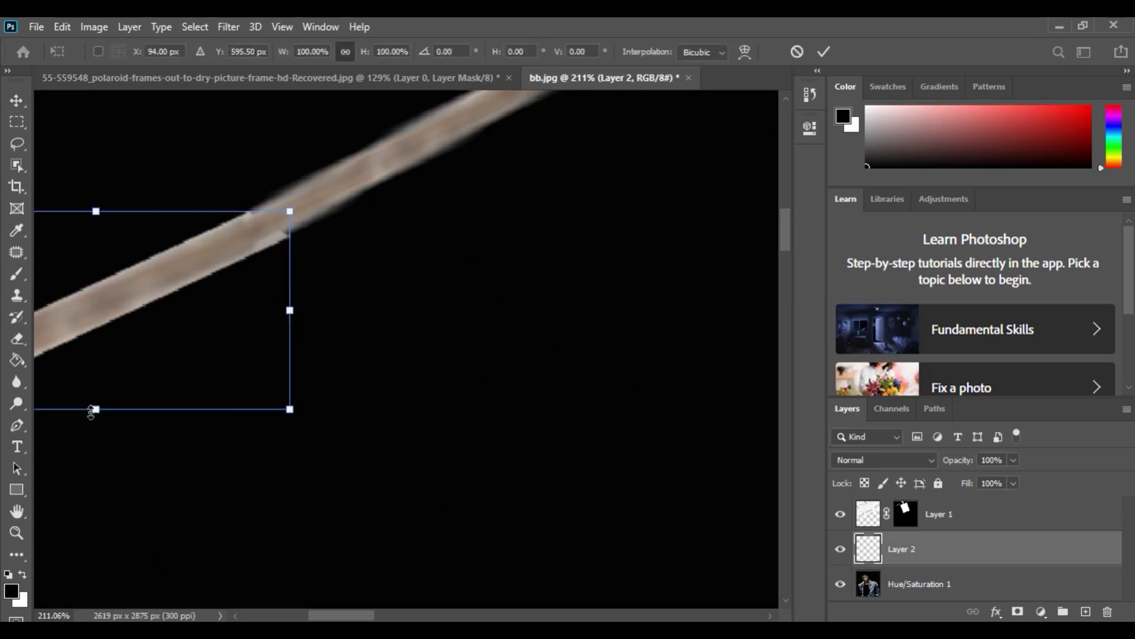
{"action": "left_click_drag", "start_coordinate": [95, 407], "coordinate": [97, 371]}
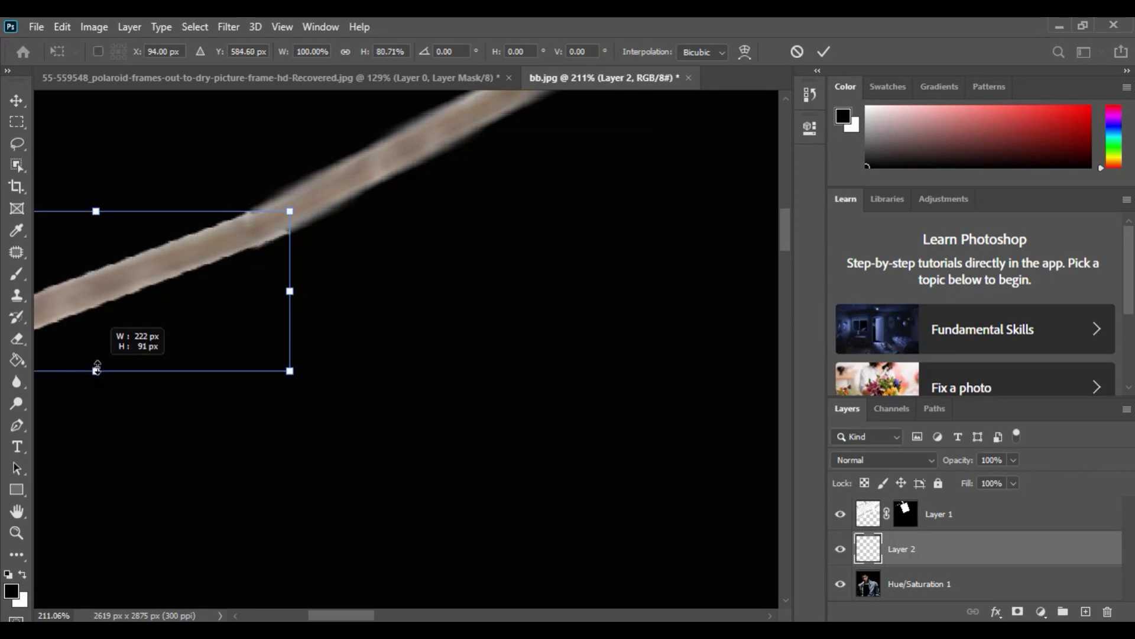
{"action": "scroll", "coordinate": [317, 305], "scroll_direction": "left", "scroll_amount": 2}
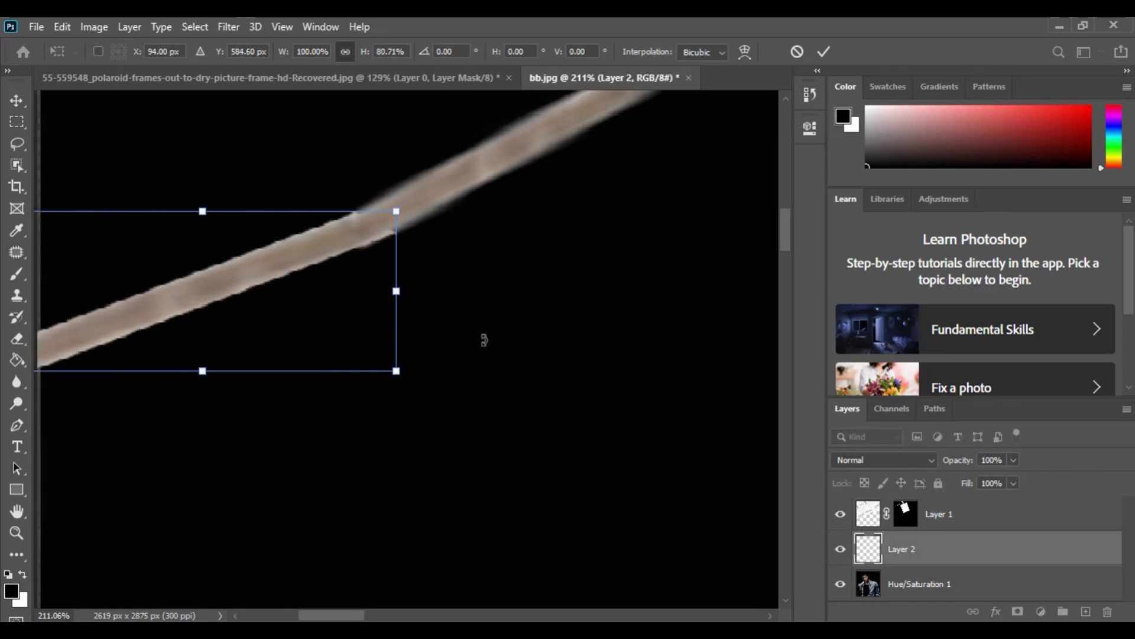
{"action": "scroll", "coordinate": [482, 337], "scroll_direction": "left", "scroll_amount": 3}
{"action": "left_click_drag", "start_coordinate": [126, 375], "coordinate": [131, 386]}
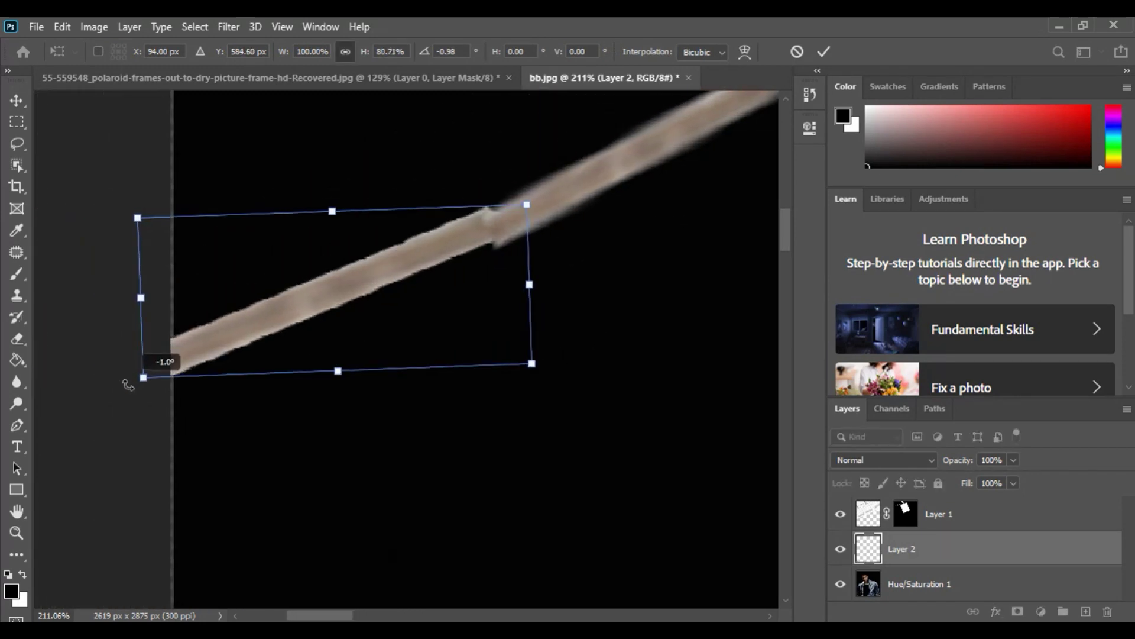
{"action": "key", "text": "Down"}
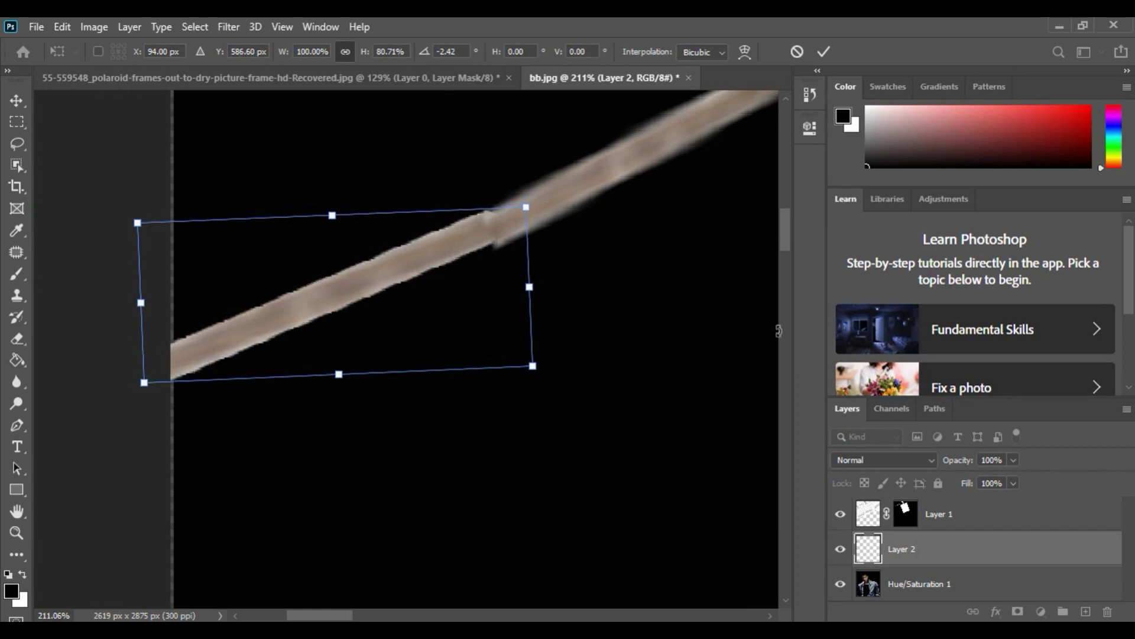
{"action": "key", "text": "Down"}
{"action": "key", "text": "Down"}
{"action": "key", "text": "Down"}
{"action": "key", "text": "Down"}
{"action": "key", "text": "Down"}
{"action": "key", "text": "Up"}
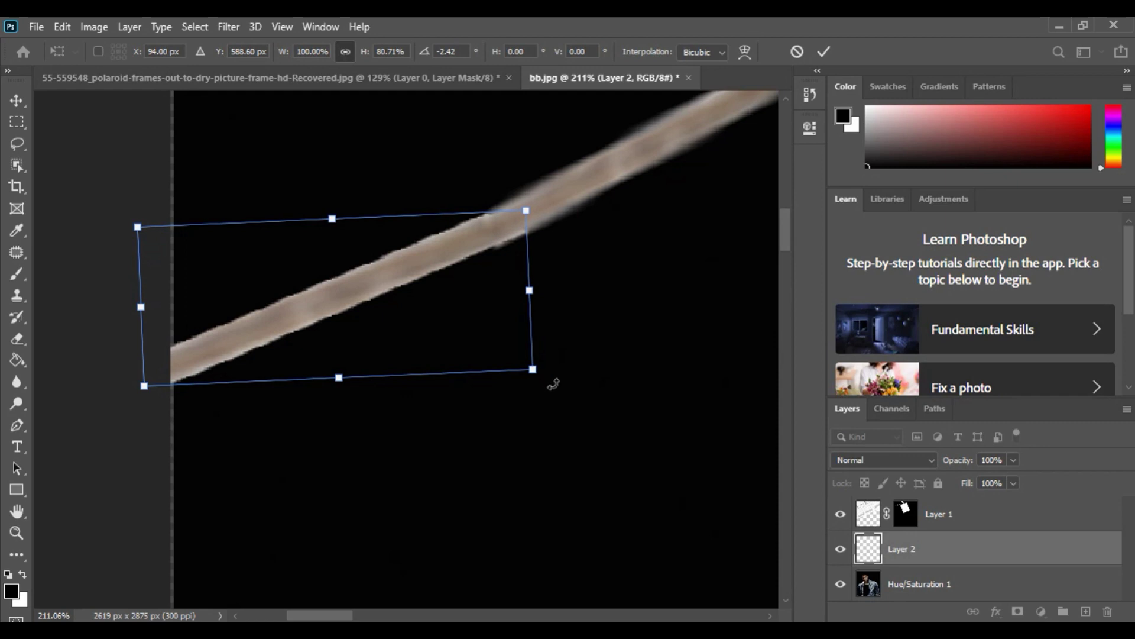
{"action": "left_click_drag", "start_coordinate": [557, 381], "coordinate": [557, 381]}
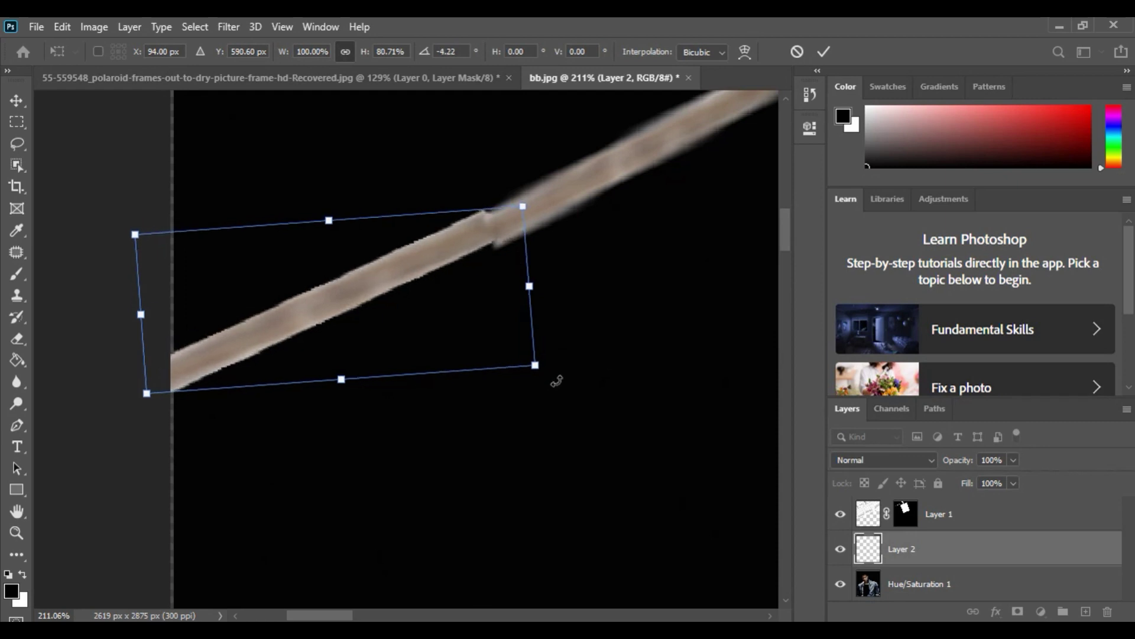
{"action": "key", "text": "Up"}
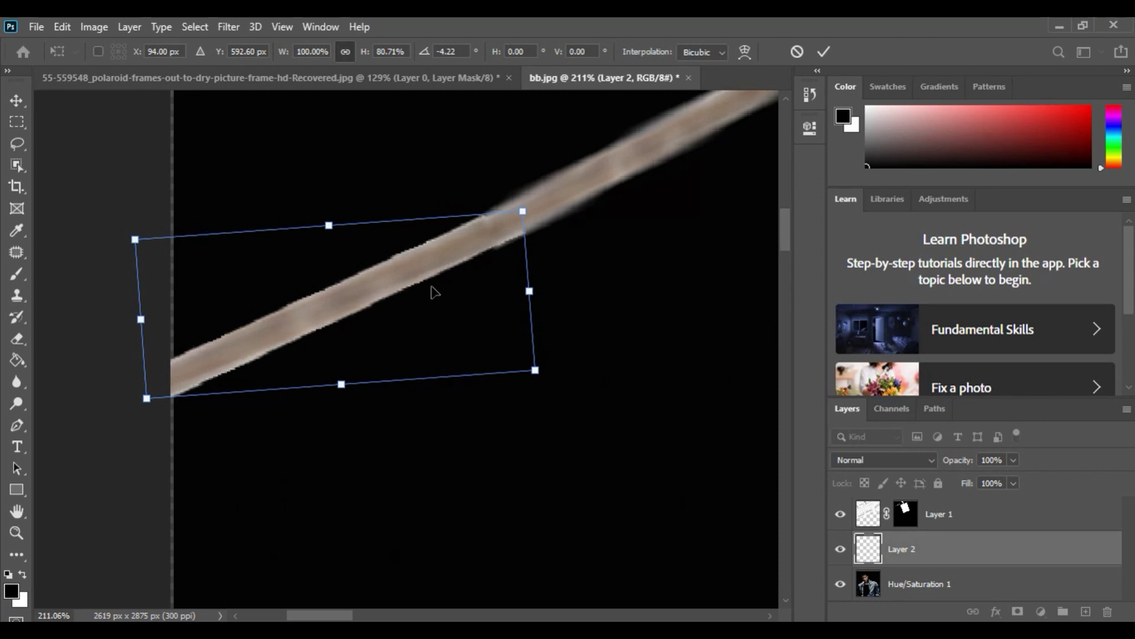
{"action": "key", "text": "Down"}
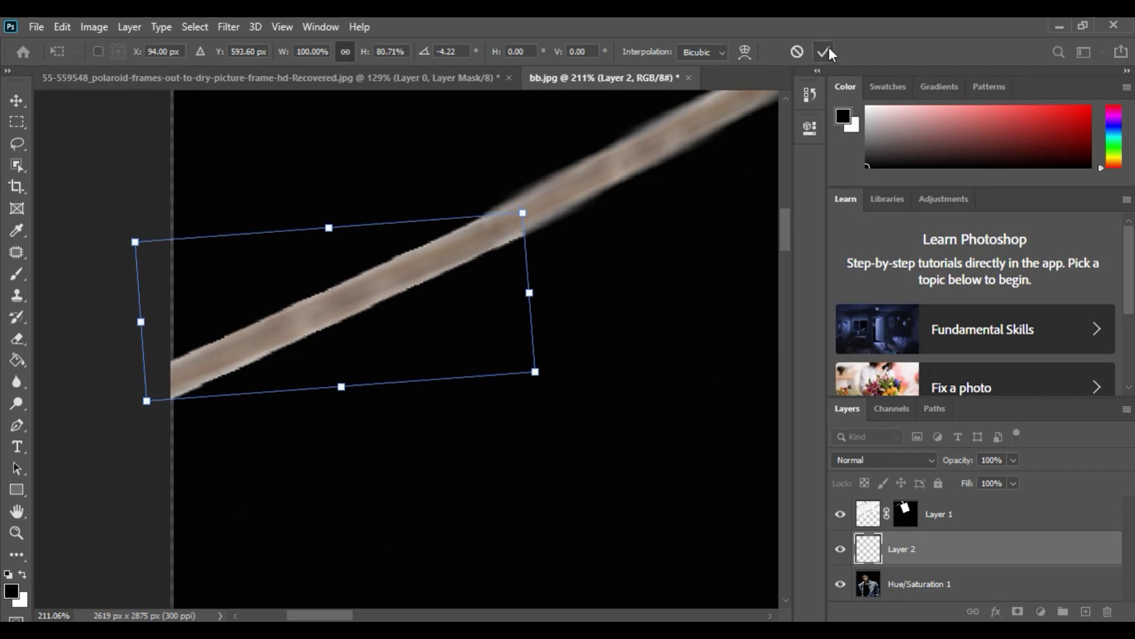
{"action": "left_click", "coordinate": [826, 51]}
Step: Merge the rope piece and polaroid layers into Layer 1 and add an empty Layer 2 above
{"action": "scroll", "coordinate": [541, 239], "scroll_direction": "down", "scroll_amount": 5}
{"action": "scroll", "coordinate": [541, 238], "scroll_direction": "down", "scroll_amount": 2}
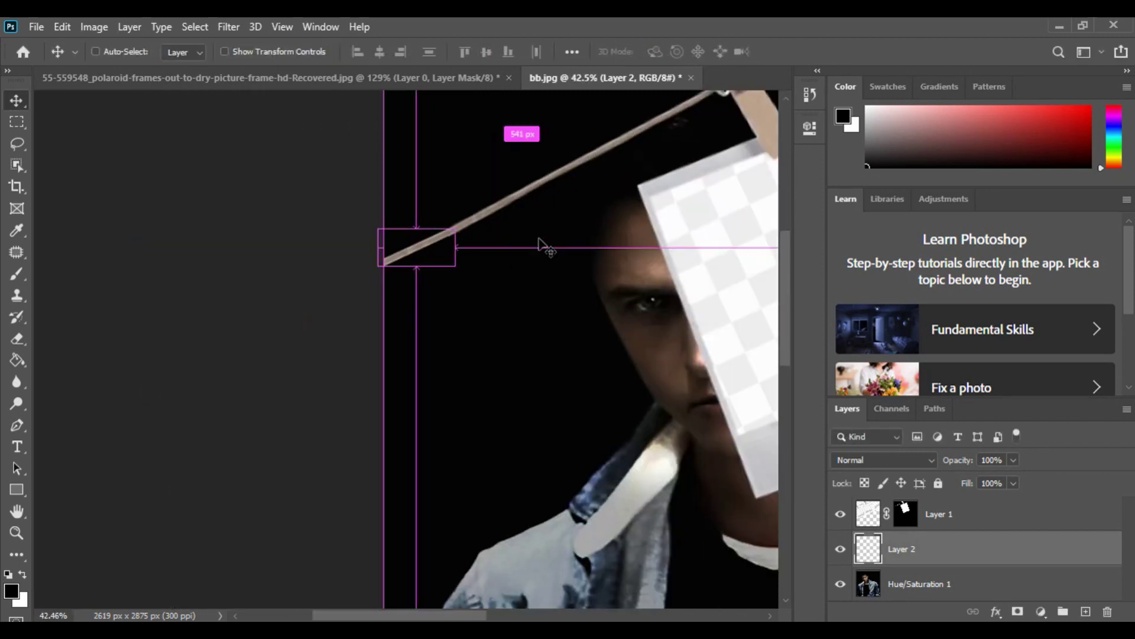
{"action": "scroll", "coordinate": [541, 238], "scroll_direction": "down", "scroll_amount": 2}
{"action": "scroll", "coordinate": [541, 239], "scroll_direction": "down", "scroll_amount": 1}
{"action": "scroll", "coordinate": [541, 242], "scroll_direction": "right", "scroll_amount": 2}
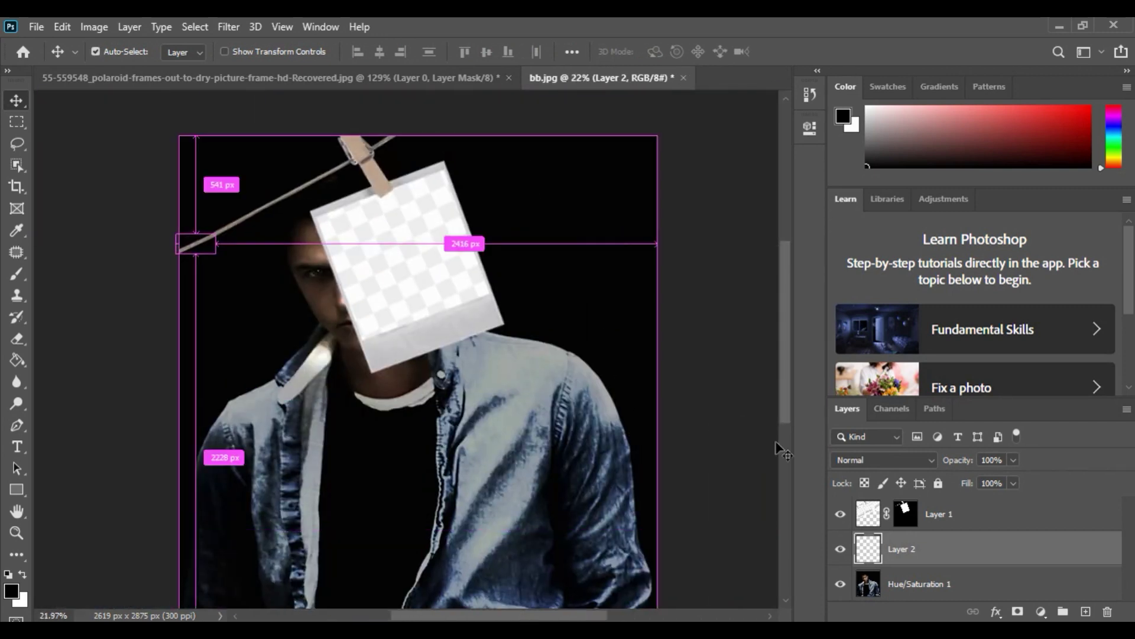
{"action": "left_click", "coordinate": [986, 524], "text": "ctrl"}
{"action": "right_click", "coordinate": [985, 523]}
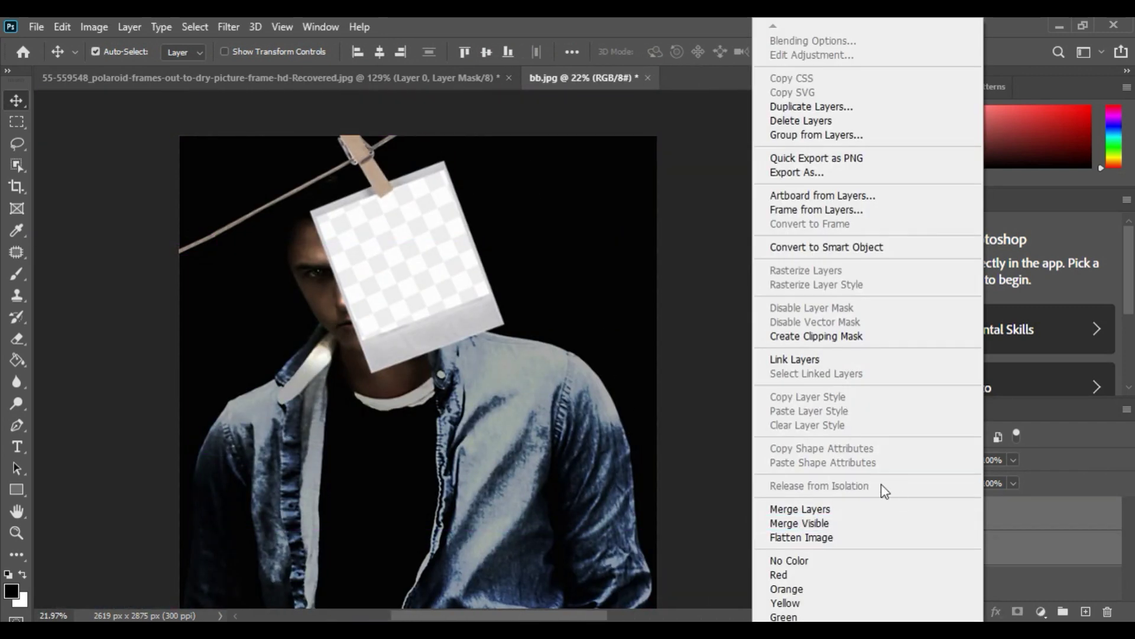
{"action": "left_click", "coordinate": [885, 509]}
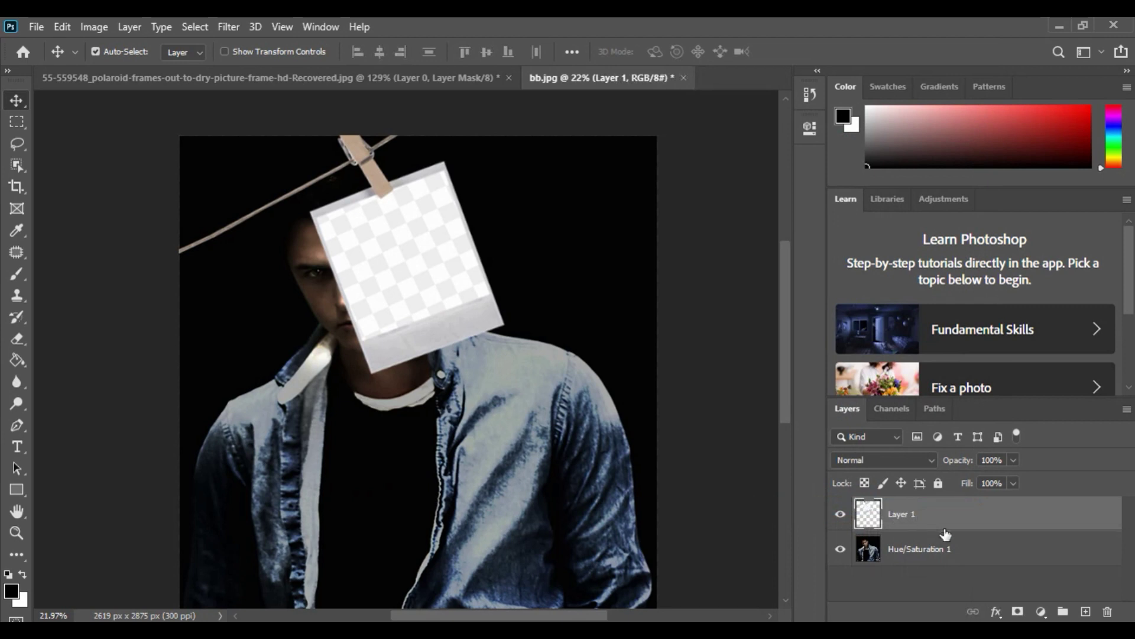
{"action": "left_click", "coordinate": [1086, 611]}
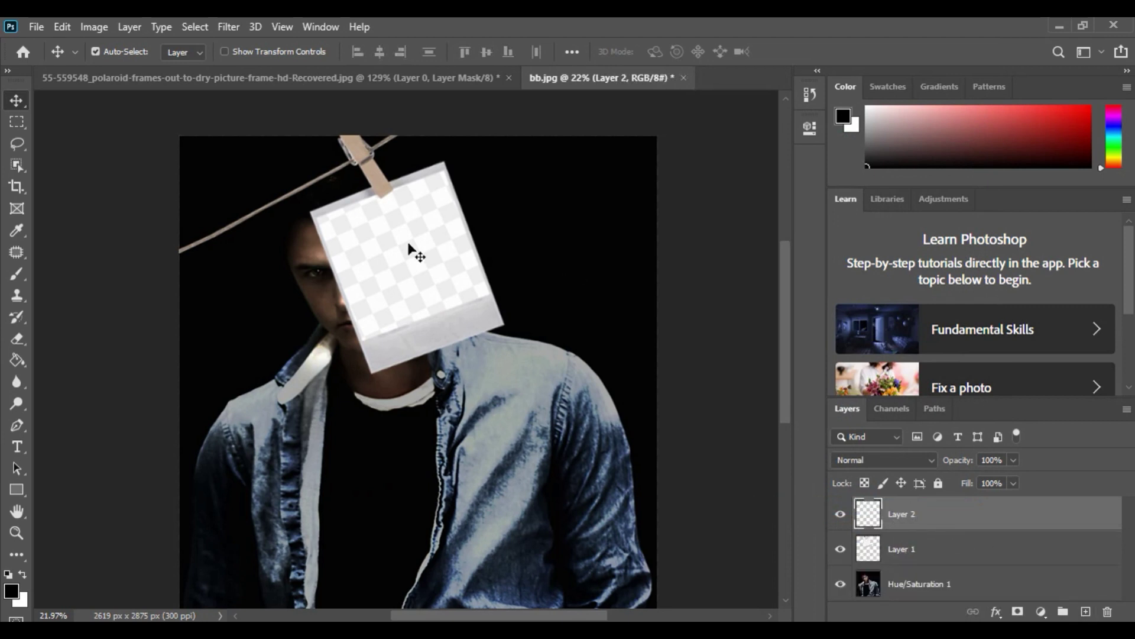
{"action": "scroll", "coordinate": [360, 225], "scroll_direction": "up", "scroll_amount": 5}
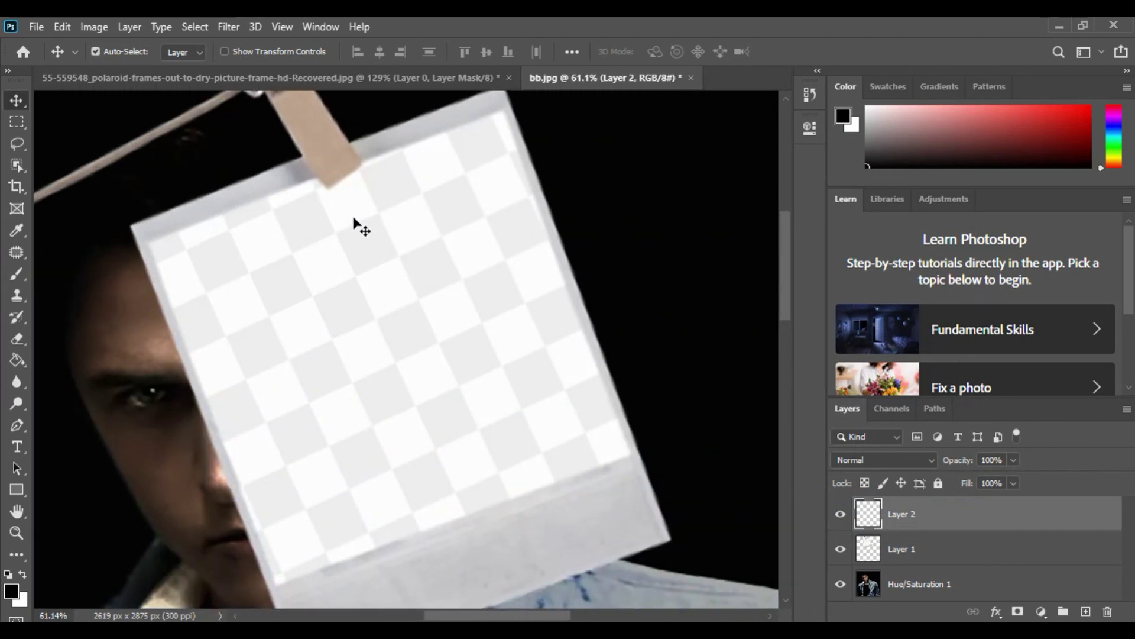
Step: Start a pen path along the corners of the polaroid's inner photo area
{"action": "left_click", "coordinate": [17, 425]}
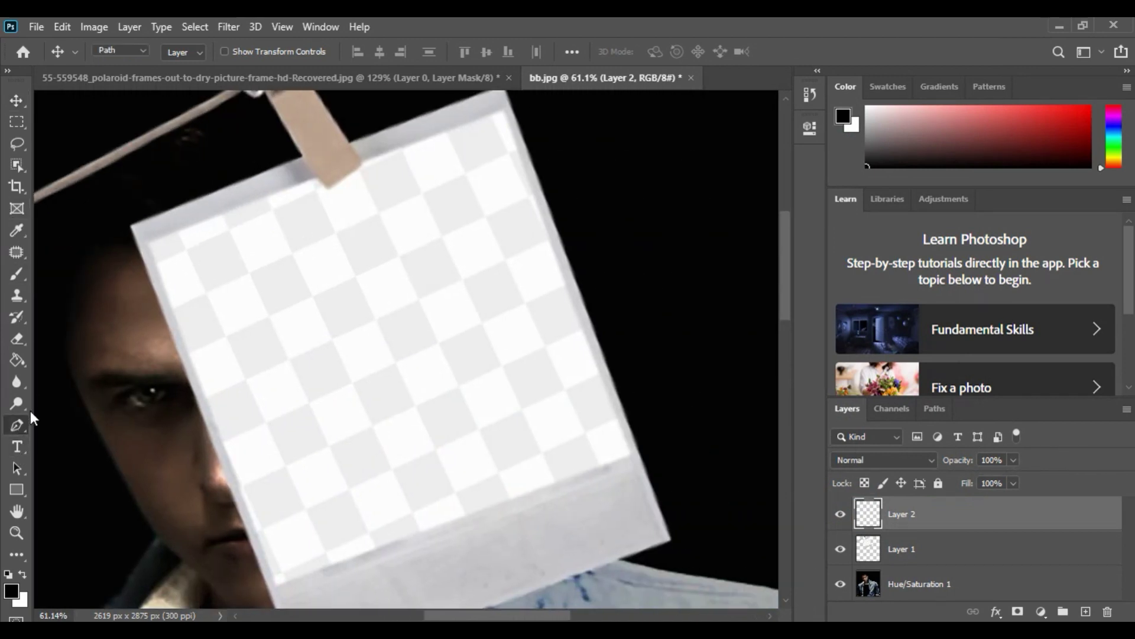
{"action": "scroll", "coordinate": [139, 233], "scroll_direction": "up", "scroll_amount": 1}
{"action": "scroll", "coordinate": [143, 236], "scroll_direction": "up", "scroll_amount": 1}
{"action": "left_click", "coordinate": [154, 245]}
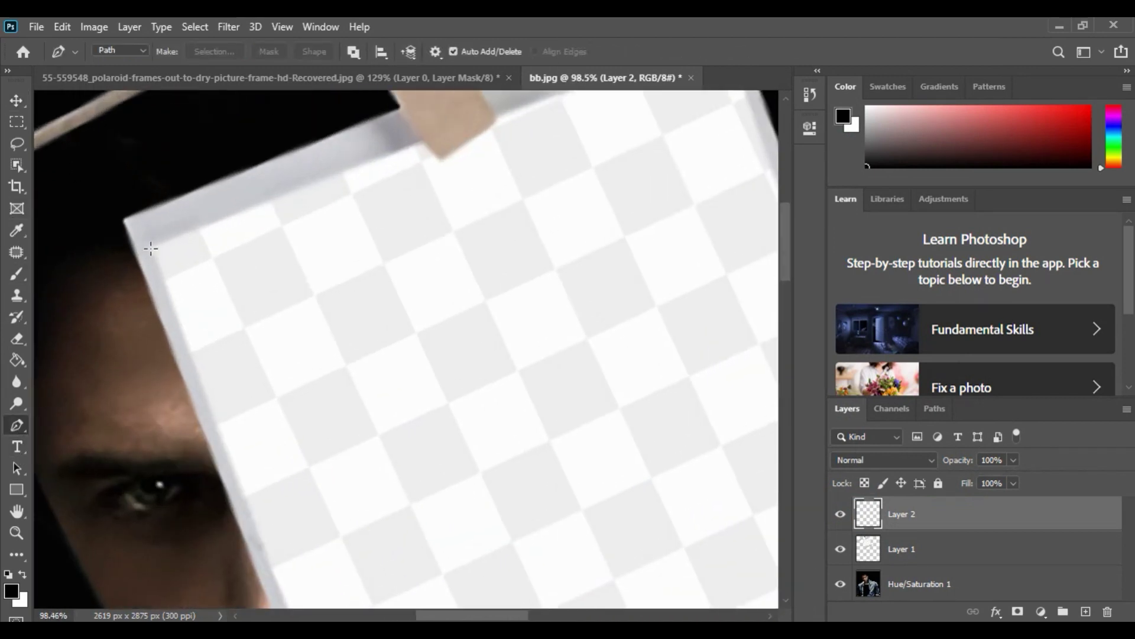
{"action": "scroll", "coordinate": [172, 274], "scroll_direction": "down", "scroll_amount": 2}
{"action": "scroll", "coordinate": [175, 286], "scroll_direction": "down", "scroll_amount": 3}
{"action": "scroll", "coordinate": [175, 286], "scroll_direction": "down", "scroll_amount": 1}
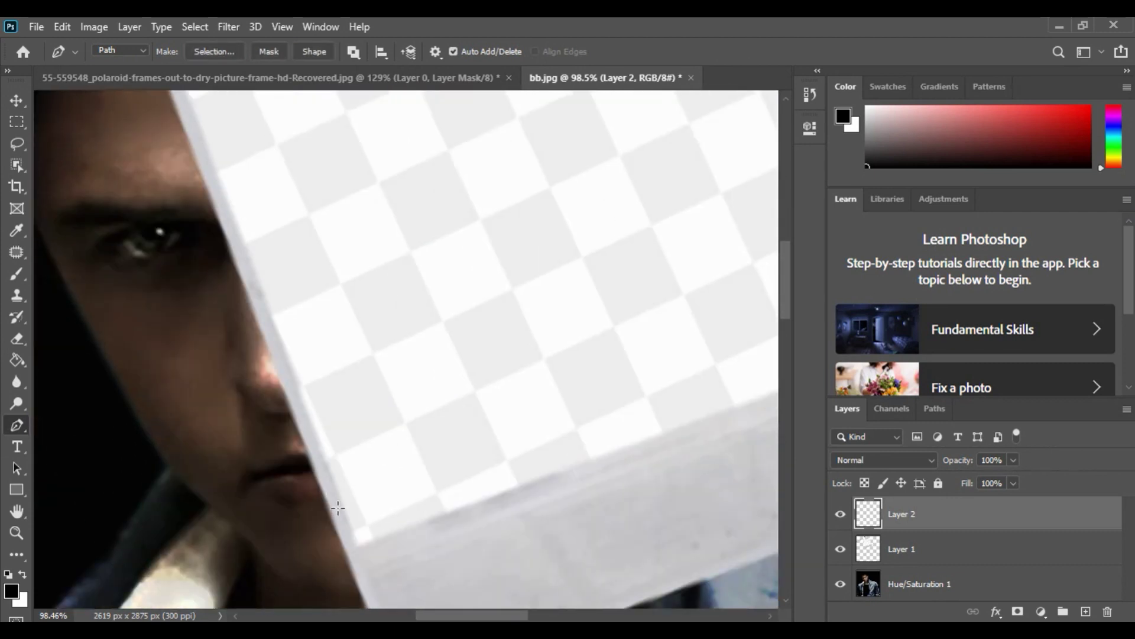
{"action": "left_click", "coordinate": [360, 545]}
{"action": "scroll", "coordinate": [386, 515], "scroll_direction": "right", "scroll_amount": 3}
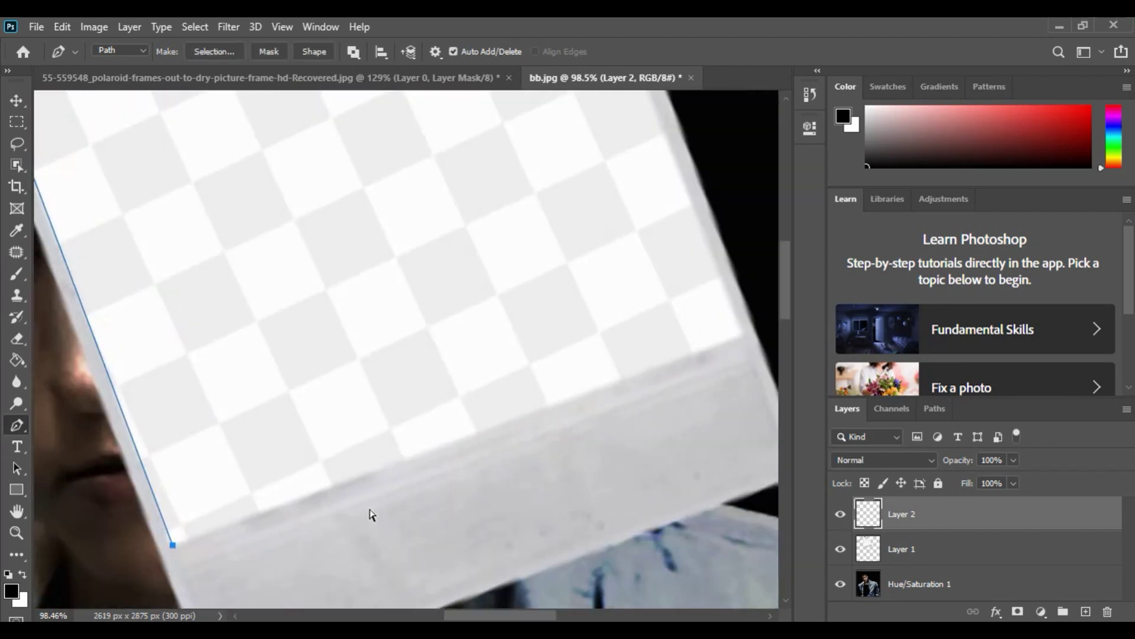
{"action": "scroll", "coordinate": [386, 515], "scroll_direction": "right", "scroll_amount": 2}
{"action": "left_click", "coordinate": [636, 335]}
{"action": "scroll", "coordinate": [530, 213], "scroll_direction": "up", "scroll_amount": 2}
{"action": "scroll", "coordinate": [414, 148], "scroll_direction": "up", "scroll_amount": 4}
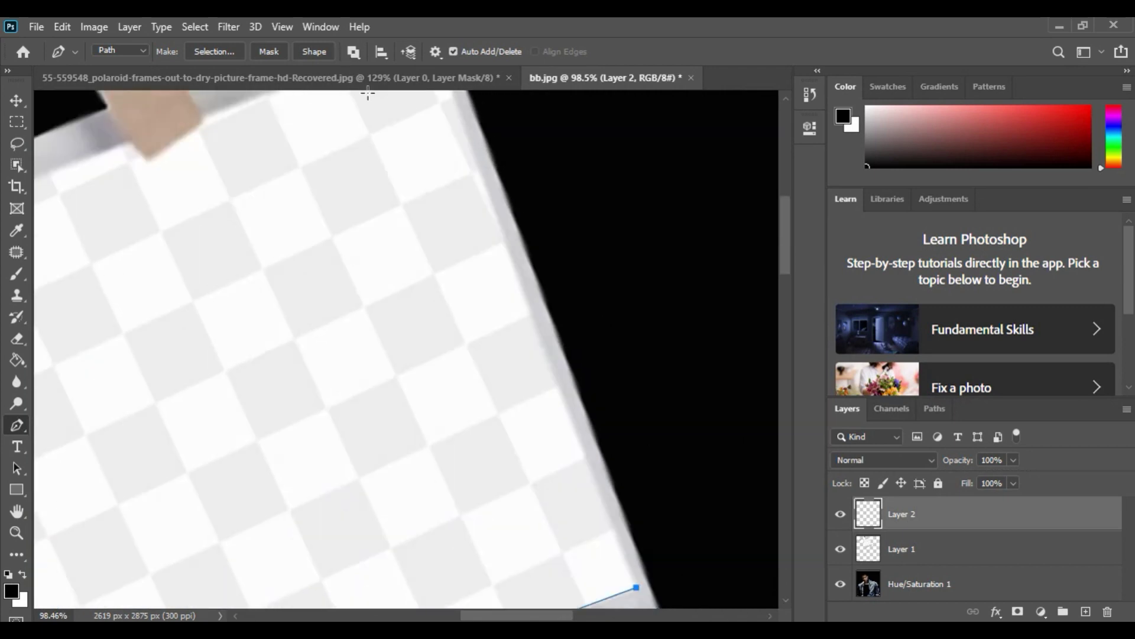
{"action": "scroll", "coordinate": [425, 146], "scroll_direction": "up", "scroll_amount": 2}
{"action": "left_click", "coordinate": [433, 165]}
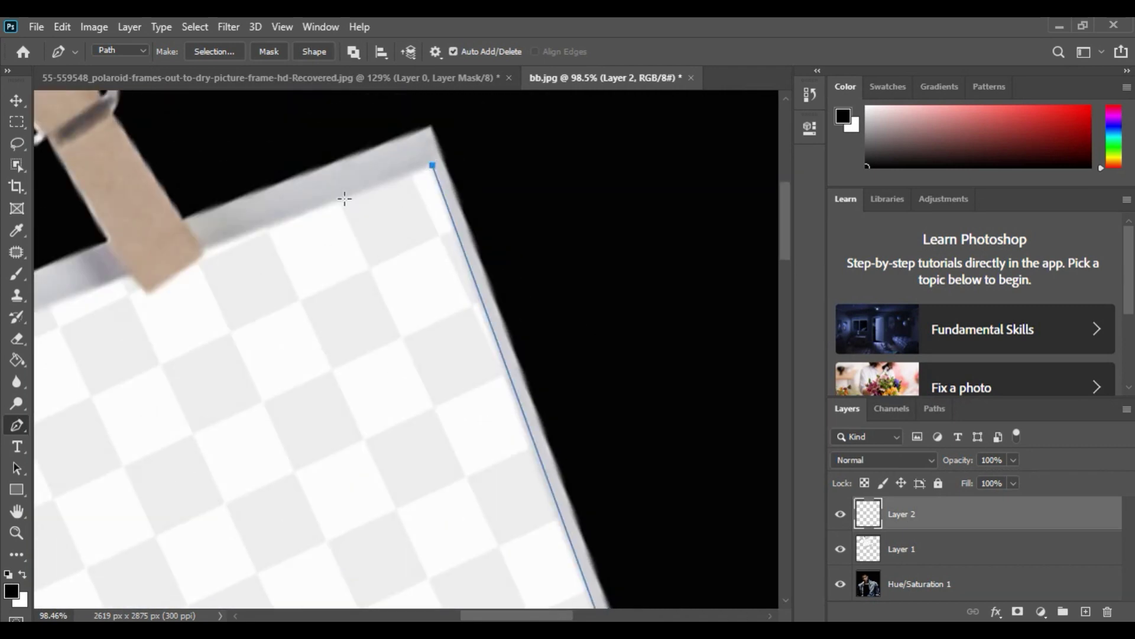
Step: Route the path around the clothespin and close it at the starting point
{"action": "scroll", "coordinate": [208, 264], "scroll_direction": "left", "scroll_amount": 1}
{"action": "scroll", "coordinate": [289, 251], "scroll_direction": "up", "scroll_amount": 2}
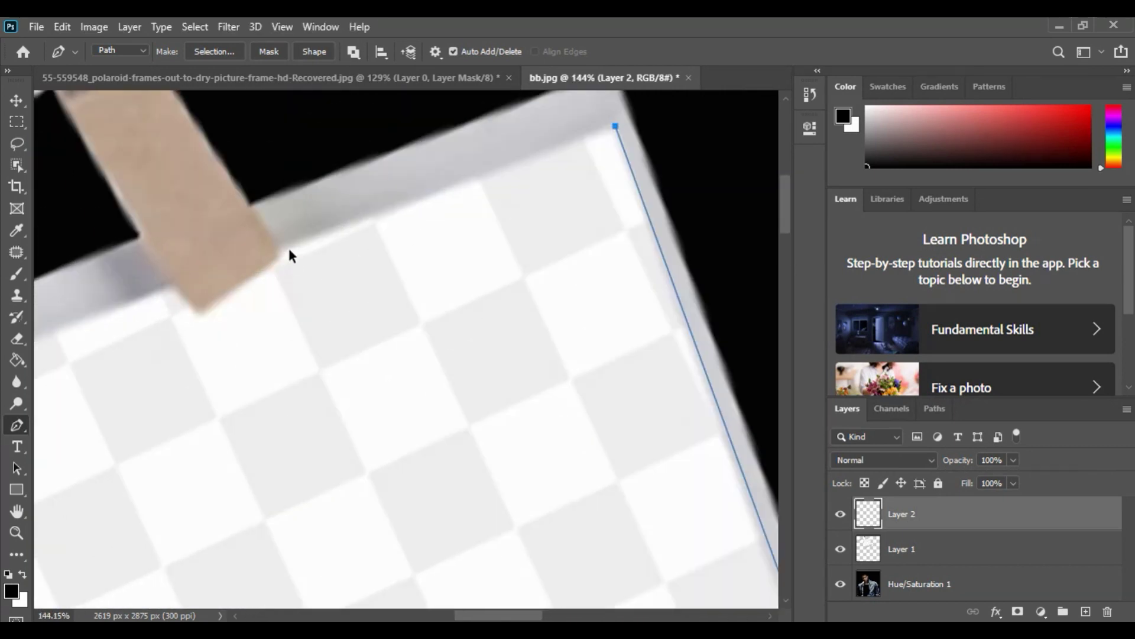
{"action": "scroll", "coordinate": [289, 248], "scroll_direction": "up", "scroll_amount": 1}
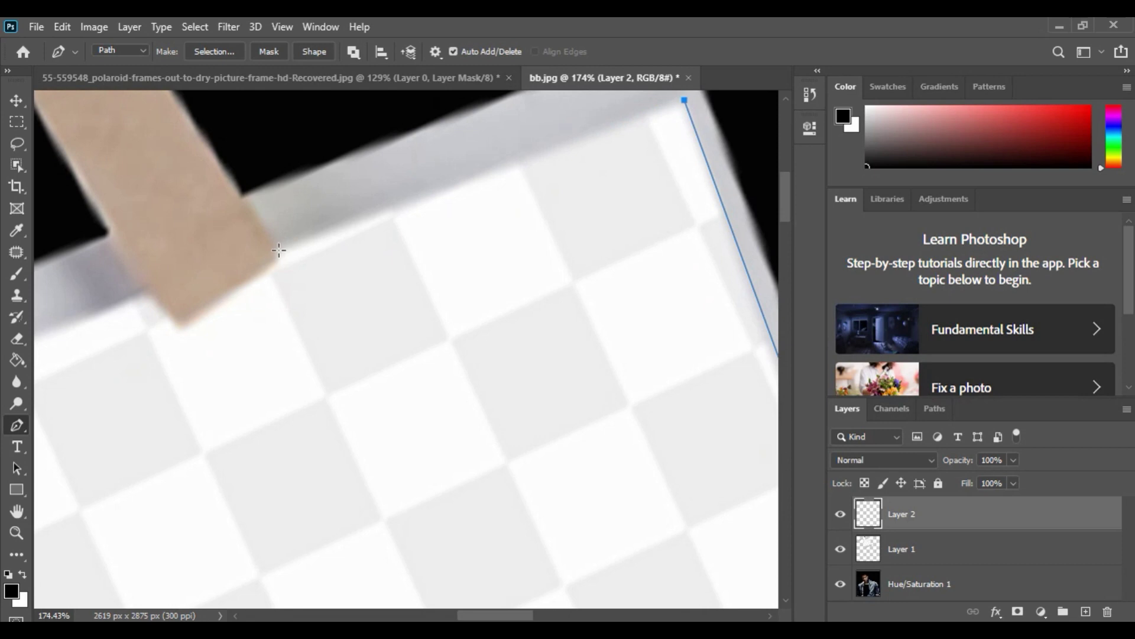
{"action": "left_click", "coordinate": [276, 248]}
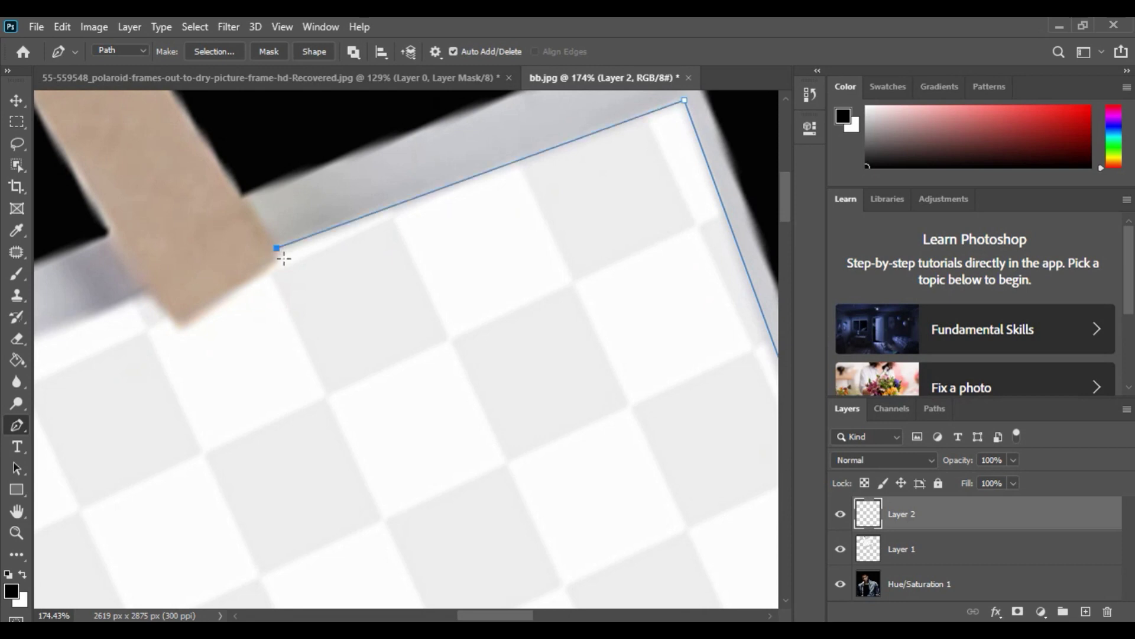
{"action": "left_click", "coordinate": [182, 327]}
{"action": "left_click", "coordinate": [143, 292]}
{"action": "scroll", "coordinate": [177, 305], "scroll_direction": "left", "scroll_amount": 3}
{"action": "scroll", "coordinate": [246, 316], "scroll_direction": "left", "scroll_amount": 3}
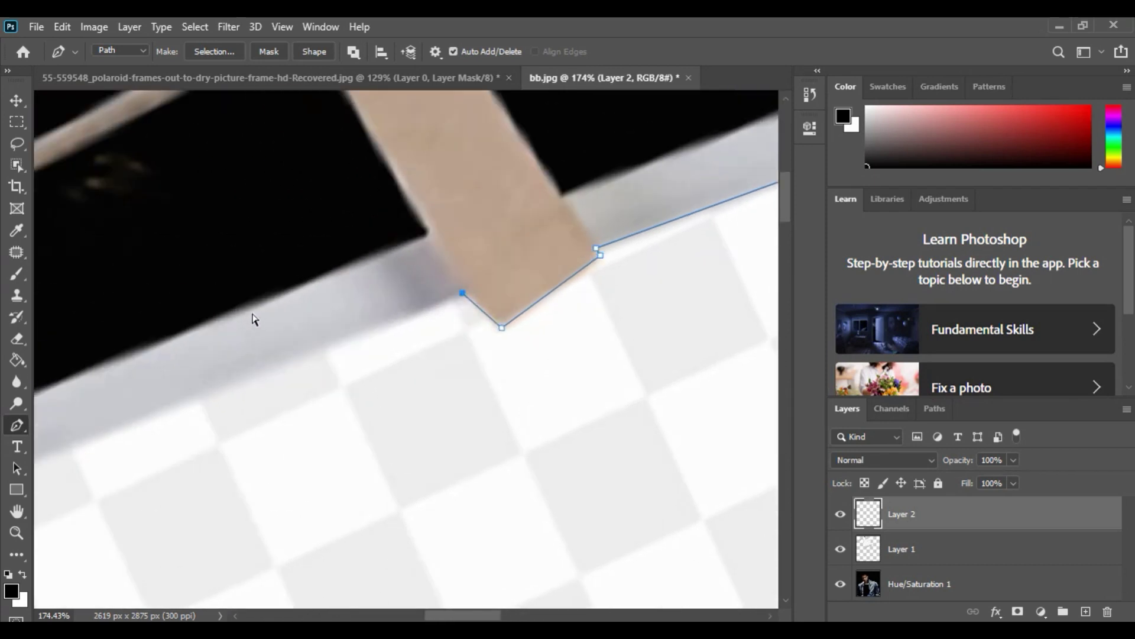
{"action": "scroll", "coordinate": [295, 343], "scroll_direction": "left", "scroll_amount": 3}
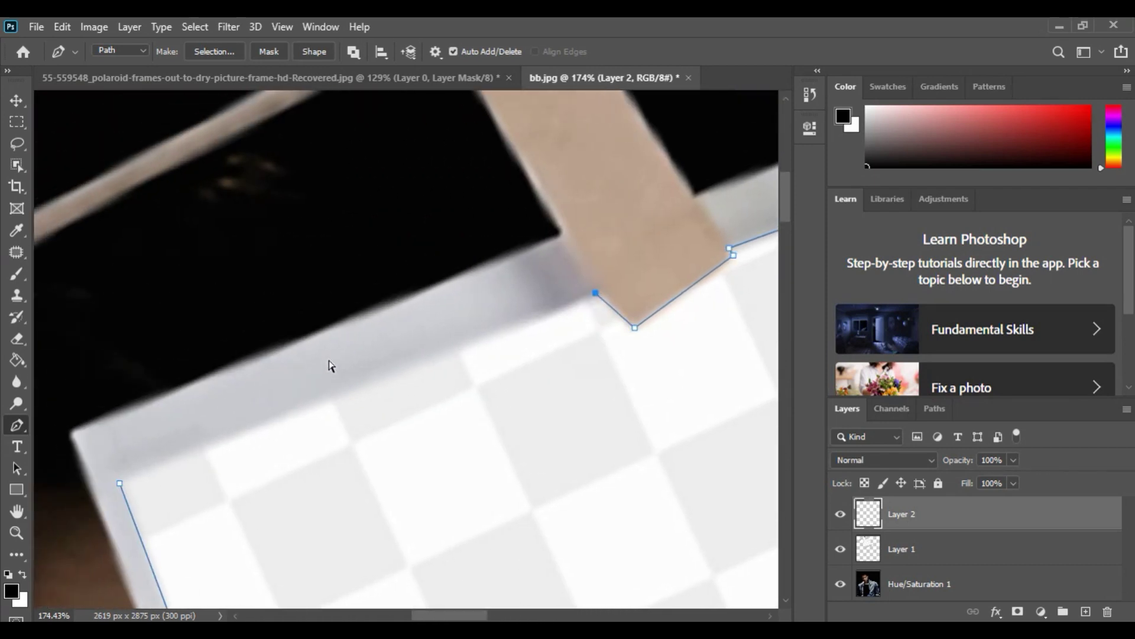
{"action": "left_click", "coordinate": [119, 483]}
{"action": "scroll", "coordinate": [459, 488], "scroll_direction": "down", "scroll_amount": 3}
{"action": "scroll", "coordinate": [459, 481], "scroll_direction": "down", "scroll_amount": 3}
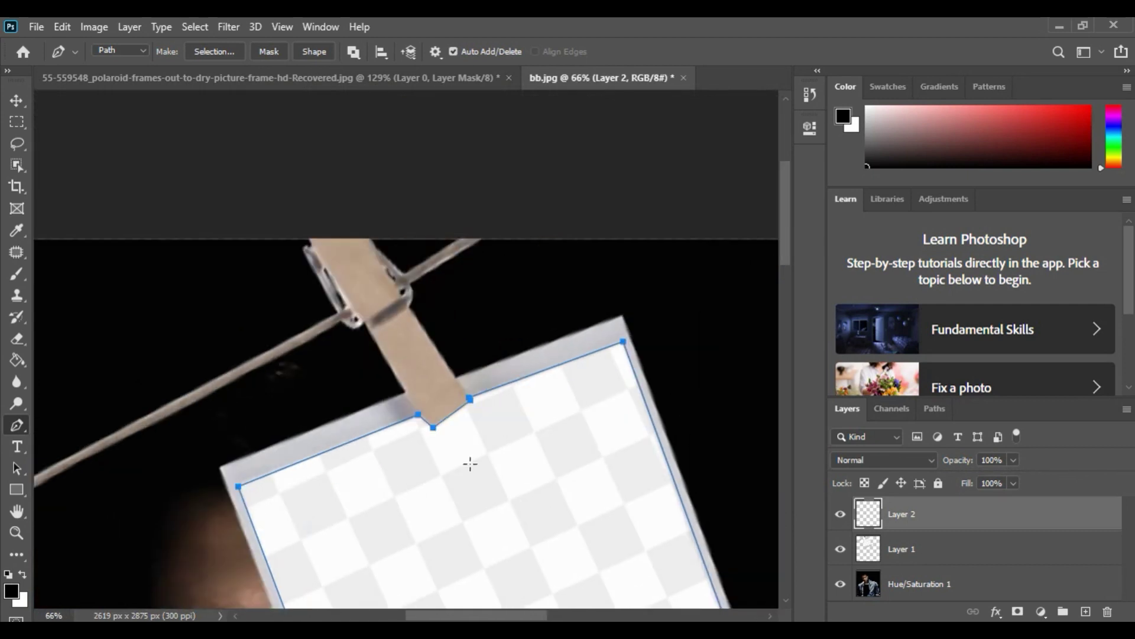
Step: Convert the path to a selection, fill it black on Layer 2, and deselect
{"action": "right_click", "coordinate": [470, 464]}
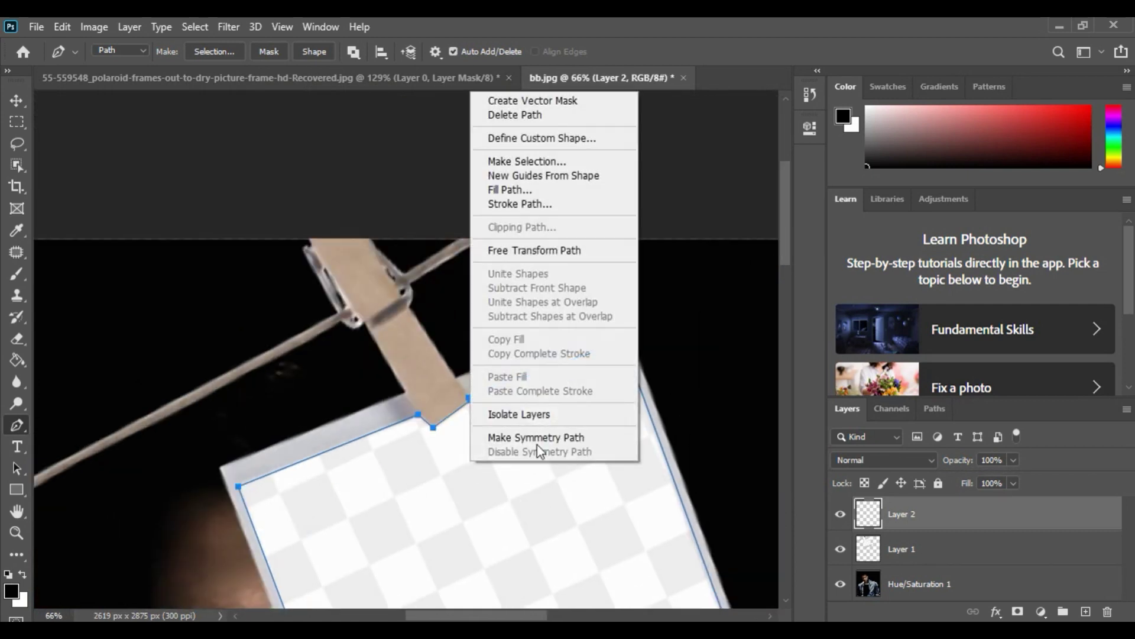
{"action": "left_click", "coordinate": [538, 168]}
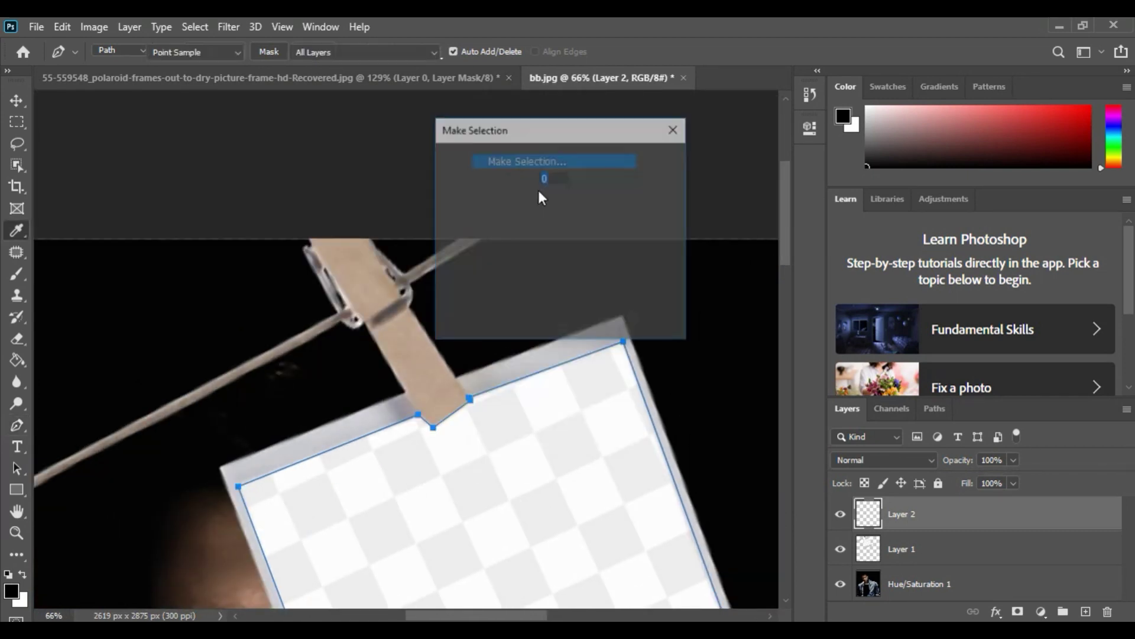
{"action": "key", "text": "Return"}
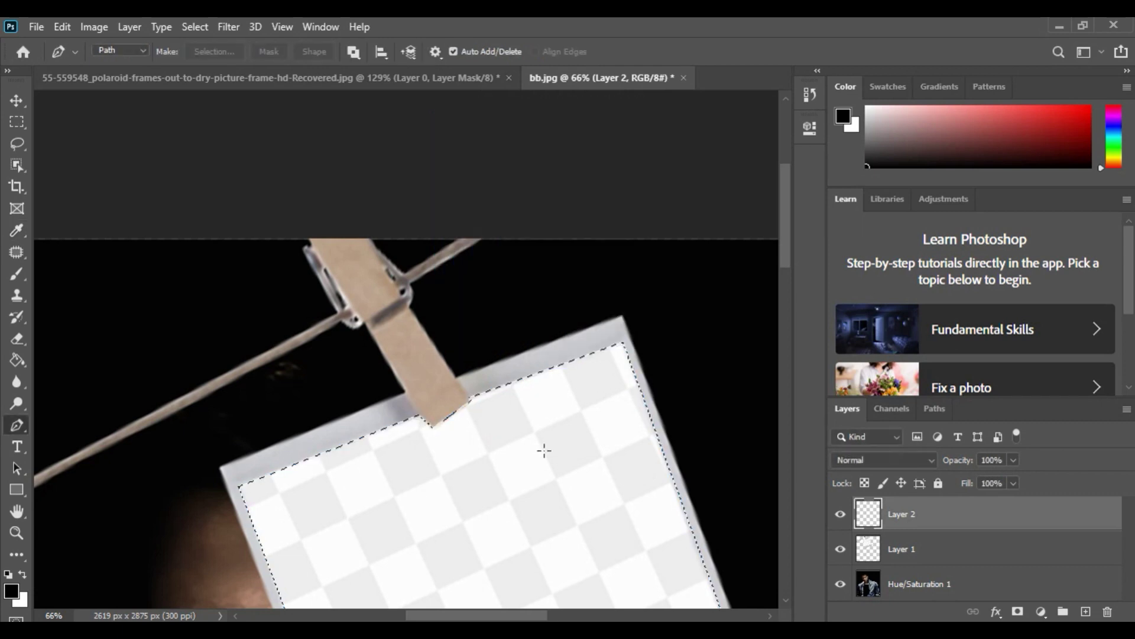
{"action": "scroll", "coordinate": [540, 451], "scroll_direction": "down", "scroll_amount": 3}
{"action": "left_click", "coordinate": [15, 361]}
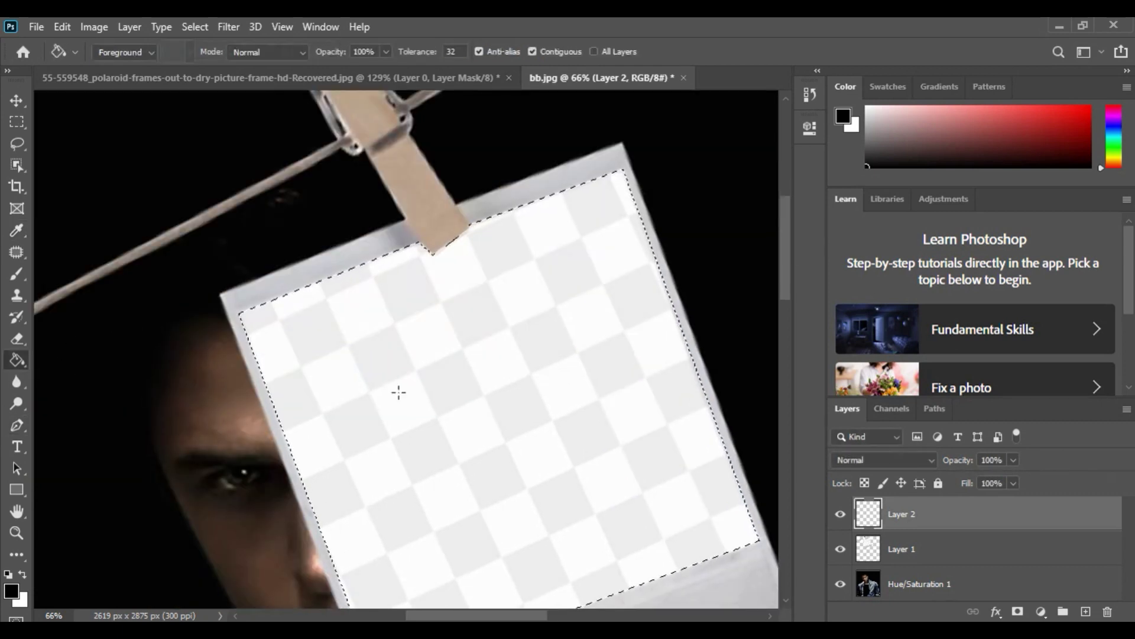
{"action": "left_click", "coordinate": [382, 382]}
{"action": "left_click", "coordinate": [16, 100]}
{"action": "key", "text": "ctrl+d"}
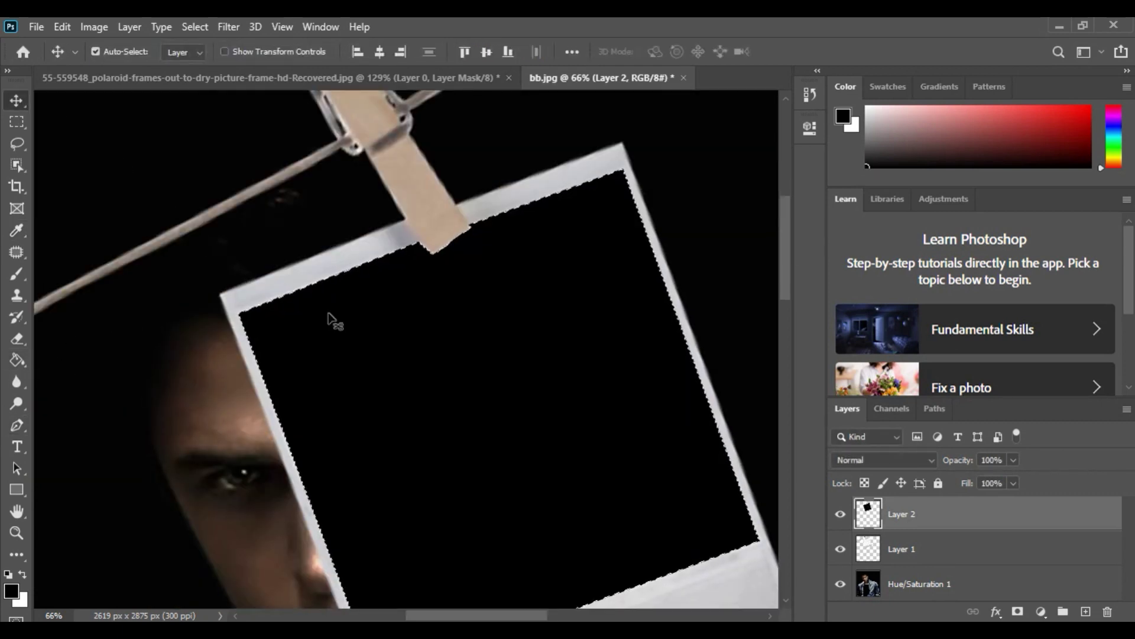
{"action": "scroll", "coordinate": [591, 420], "scroll_direction": "down", "scroll_amount": 3}
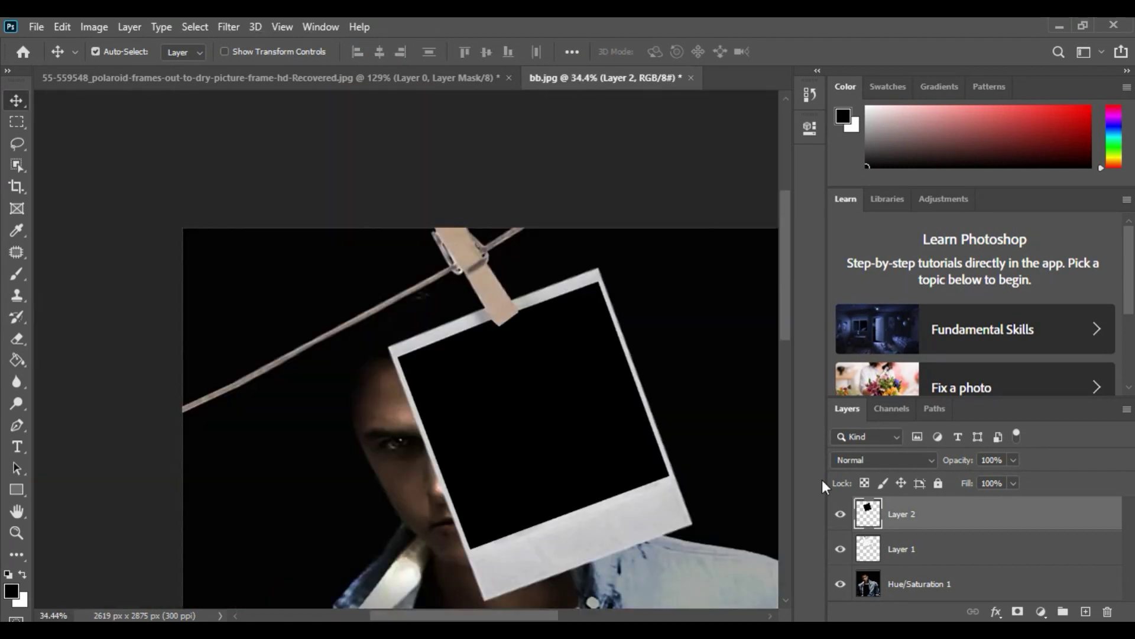
Step: Duplicate Hue/Saturation 1 and move the copy to the top of the layer stack
{"action": "right_click", "coordinate": [922, 587]}
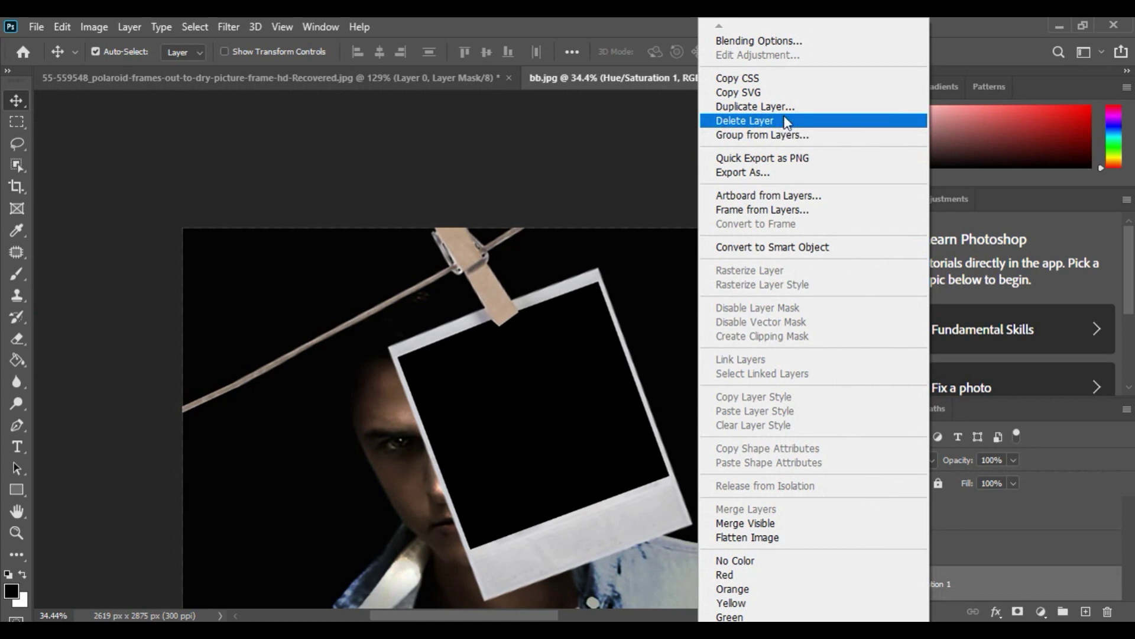
{"action": "left_click", "coordinate": [768, 106]}
{"action": "left_click", "coordinate": [707, 176]}
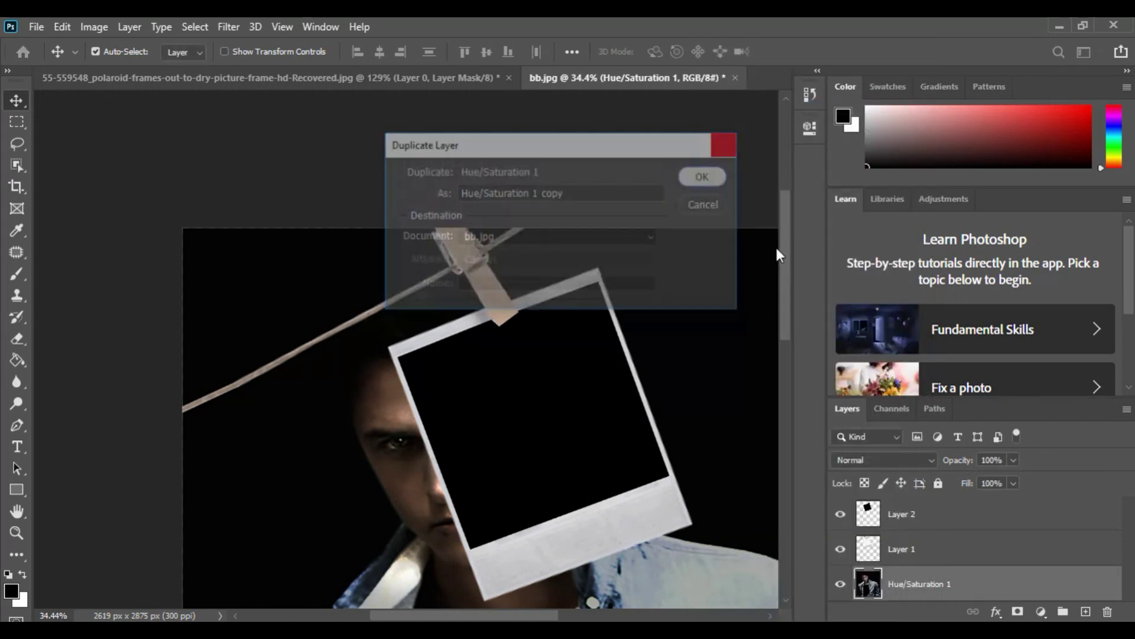
{"action": "mouse_move", "coordinate": [967, 599]}
{"action": "left_mouse_down"}
{"action": "mouse_move", "coordinate": [965, 513]}
{"action": "mouse_move", "coordinate": [960, 525]}
{"action": "left_mouse_up"}
Step: Clip Hue/Saturation 1 copy to Layer 2's black fill so the face shows inside the polaroid
{"action": "right_click", "coordinate": [959, 521]}
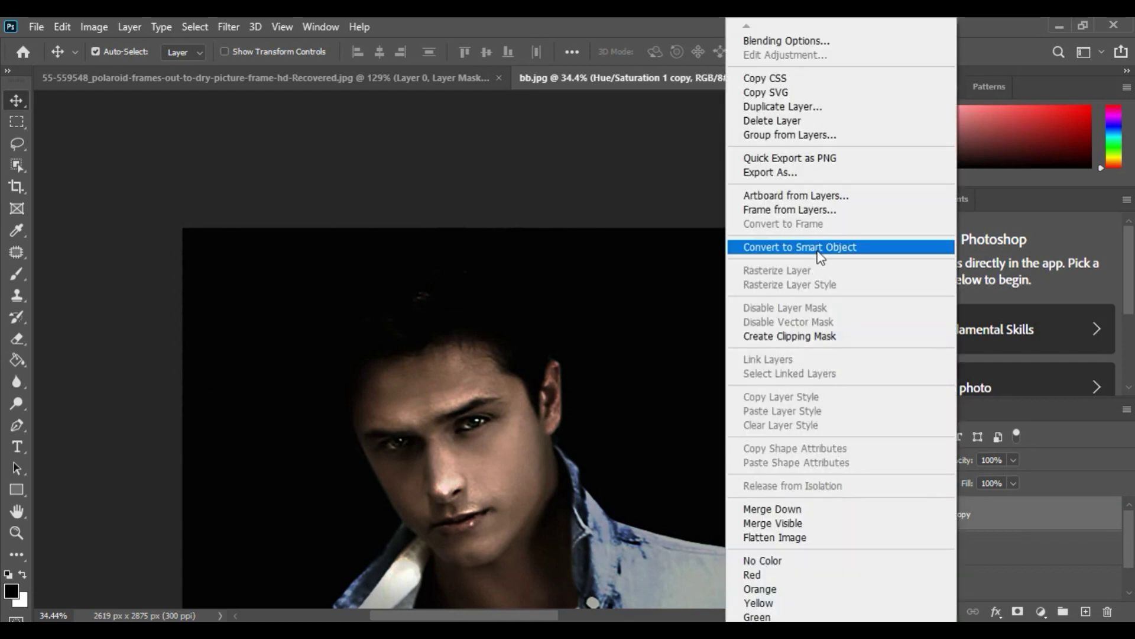
{"action": "left_click", "coordinate": [811, 336]}
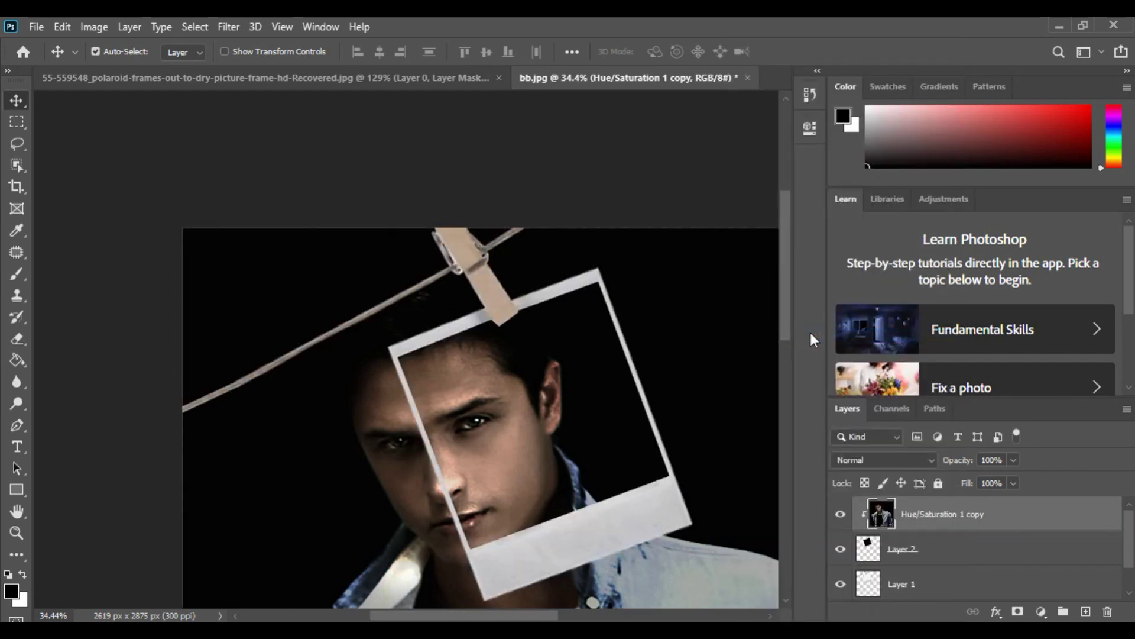
{"action": "scroll", "coordinate": [537, 362], "scroll_direction": "down", "scroll_amount": 1}
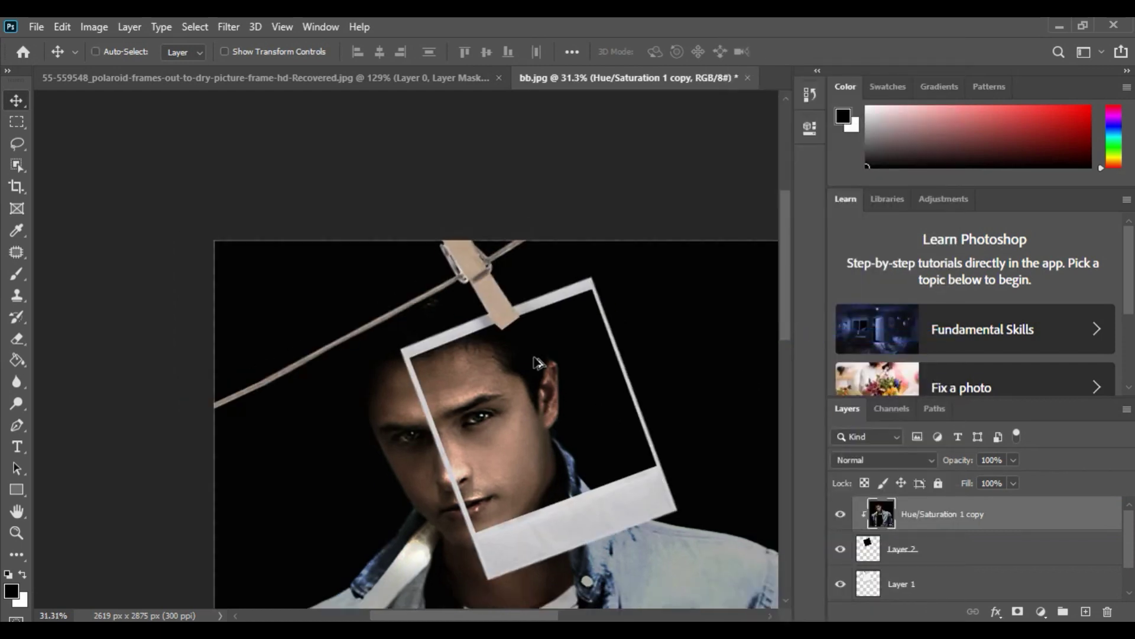
{"action": "scroll", "coordinate": [569, 393], "scroll_direction": "down", "scroll_amount": 2}
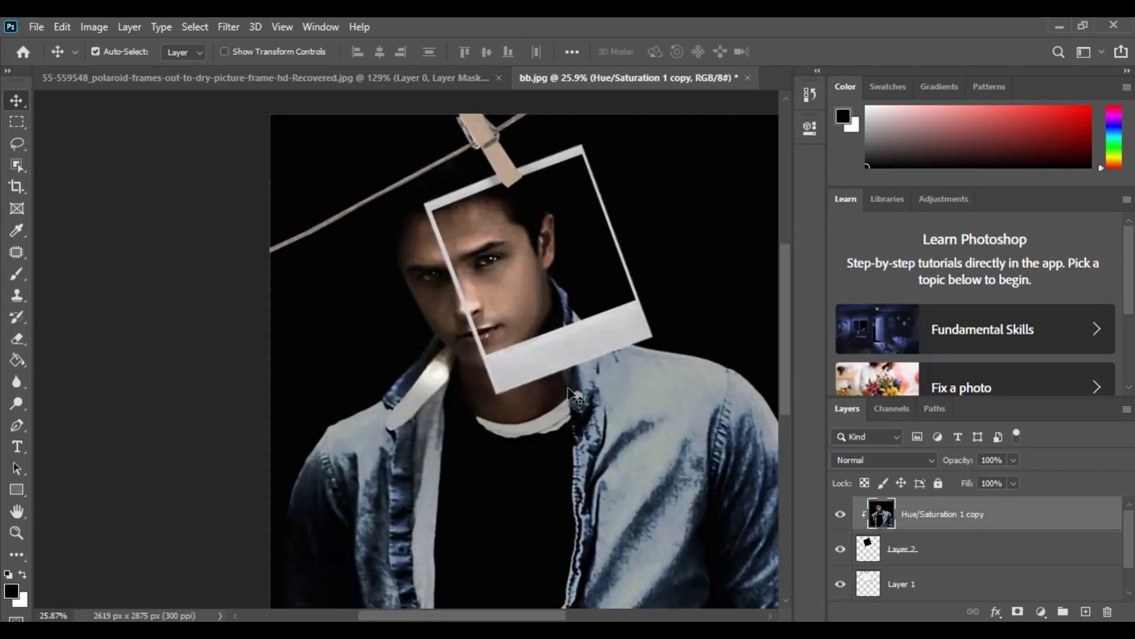
{"action": "scroll", "coordinate": [569, 394], "scroll_direction": "down", "scroll_amount": 5}
{"action": "scroll", "coordinate": [951, 573], "scroll_direction": "down", "scroll_amount": 1}
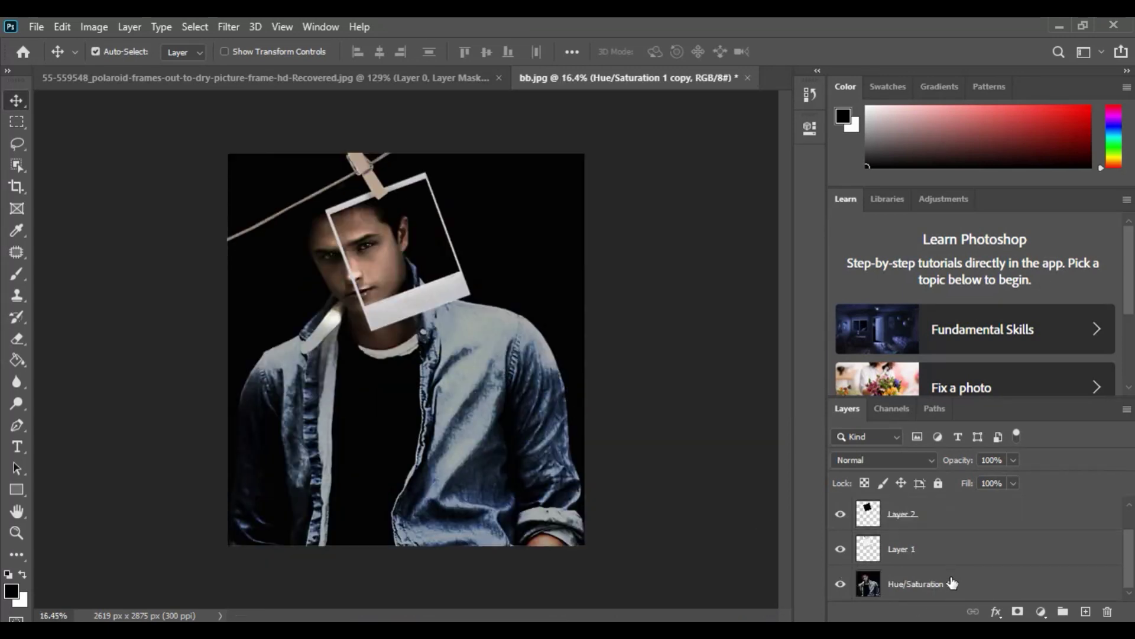
{"action": "left_click", "coordinate": [950, 584]}
Step: Apply a 15.3 px Gaussian Blur to the Hue/Saturation 1 background portrait
{"action": "left_click", "coordinate": [229, 27]}
{"action": "mouse_move", "coordinate": [238, 215]}
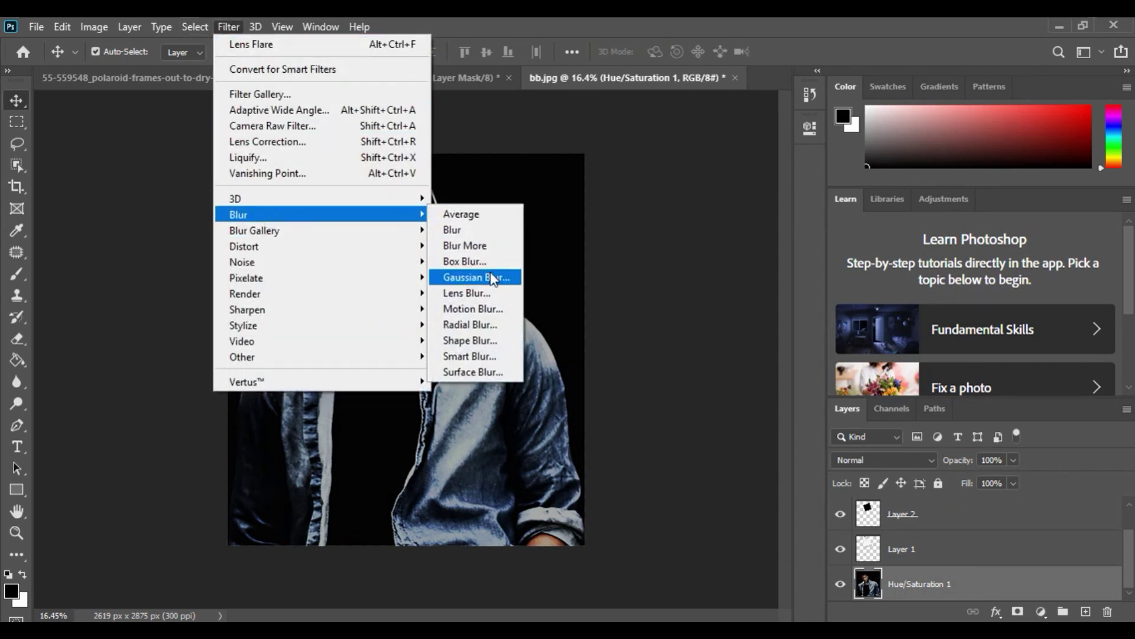
{"action": "left_click", "coordinate": [476, 277]}
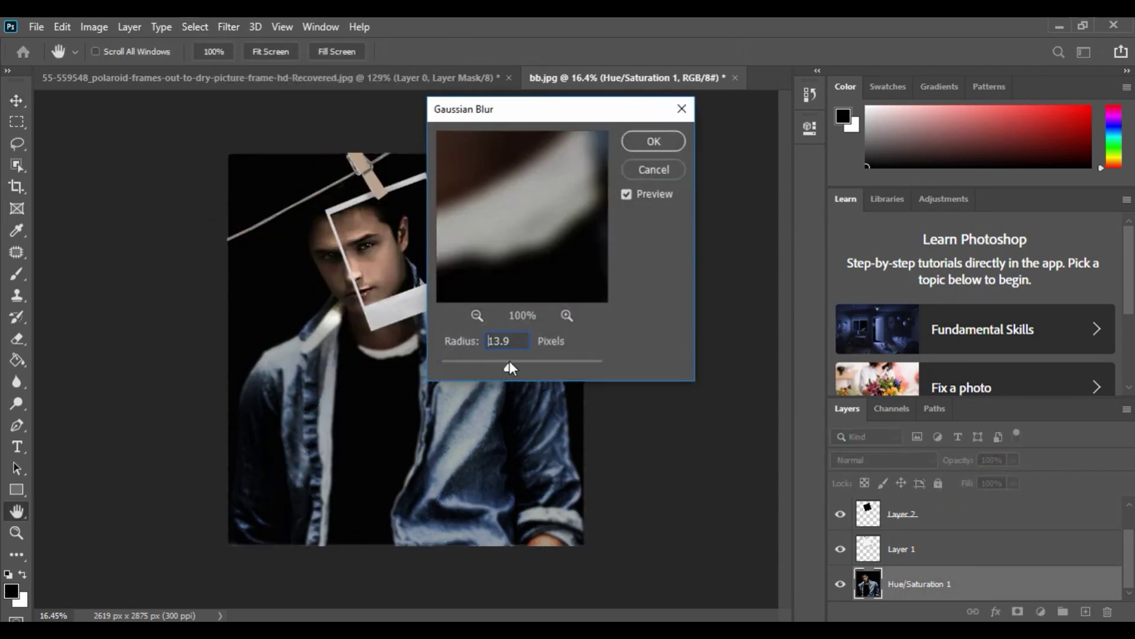
{"action": "left_click_drag", "start_coordinate": [509, 360], "coordinate": [510, 360]}
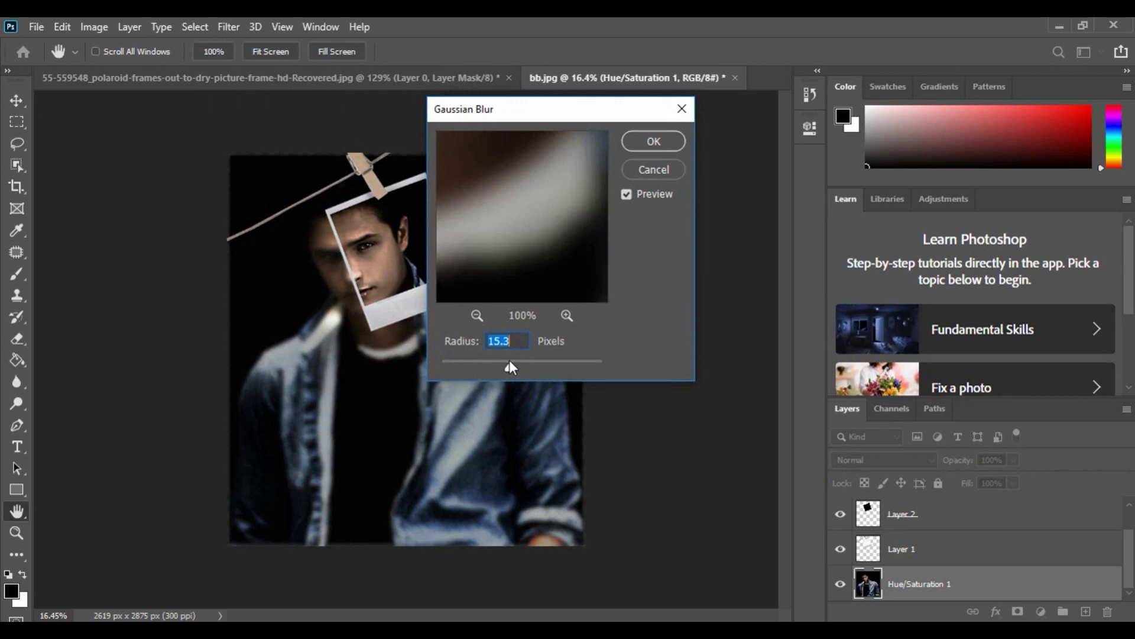
{"action": "left_click", "coordinate": [653, 142]}
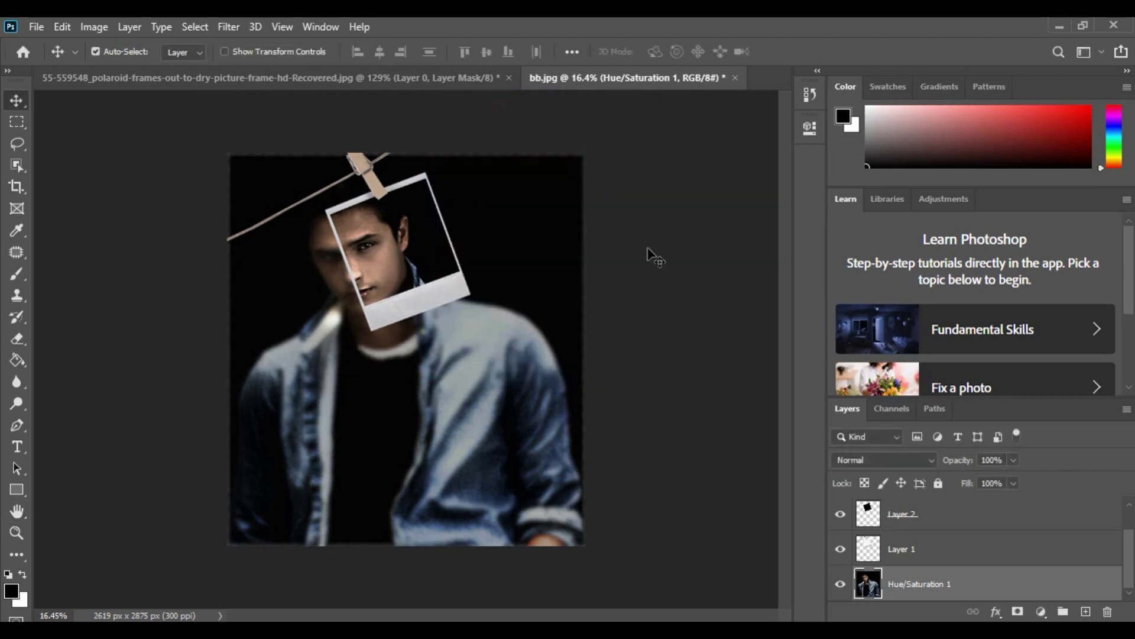
{"action": "scroll", "coordinate": [958, 535], "scroll_direction": "up", "scroll_amount": 1}
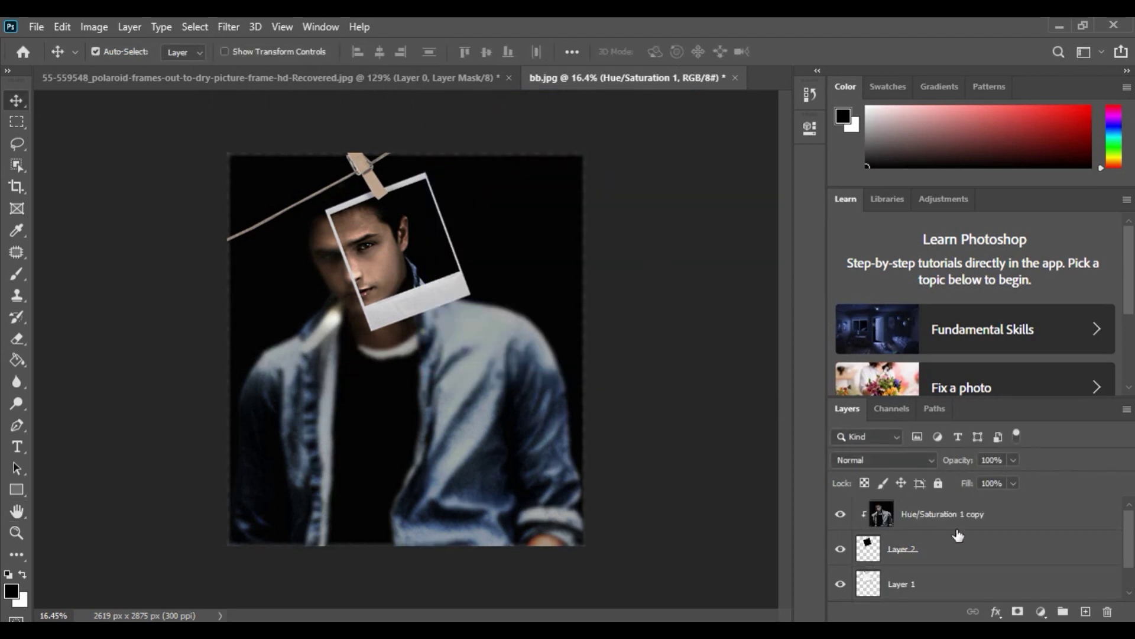
{"action": "left_click", "coordinate": [958, 580]}
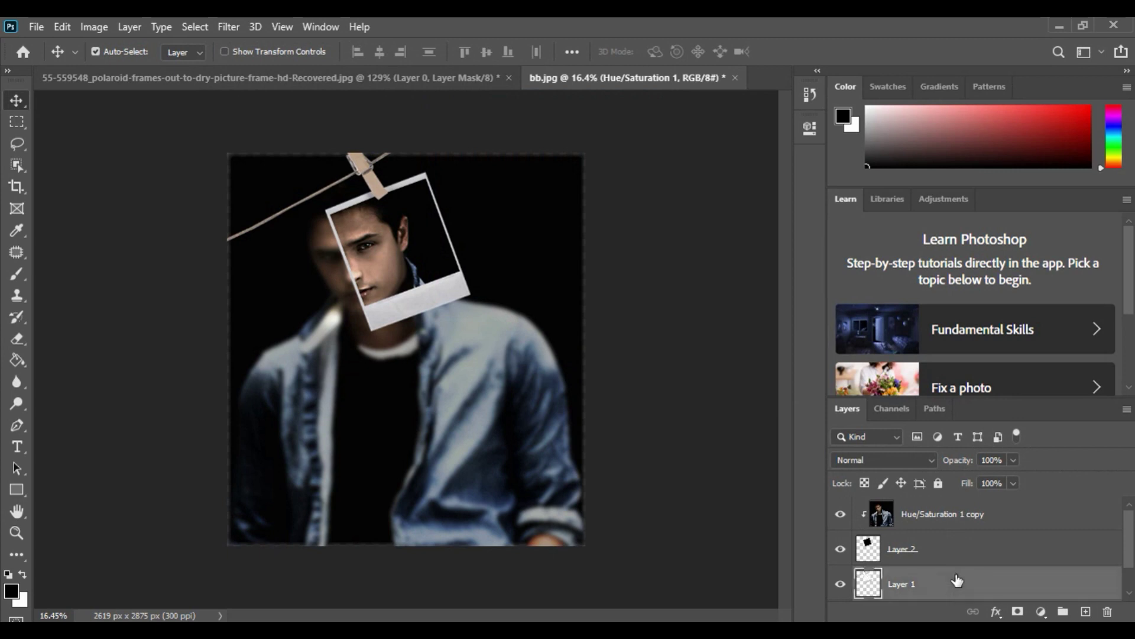
Step: Apply a radius-19 Box Blur to Layer 1's polaroid frame and rod
{"action": "left_click", "coordinate": [220, 27]}
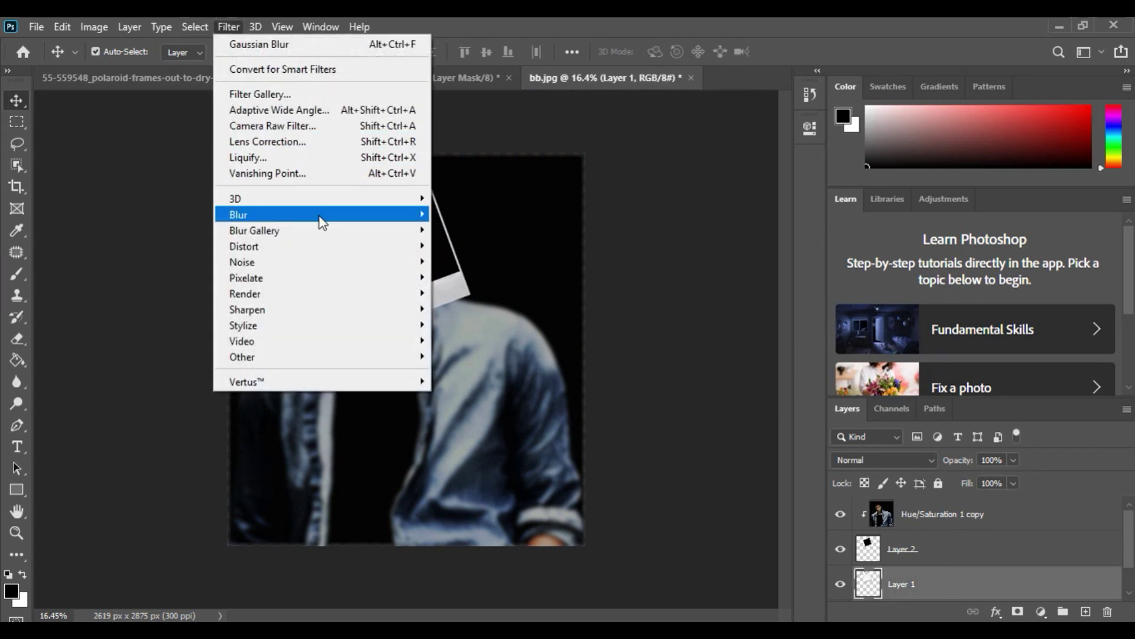
{"action": "mouse_move", "coordinate": [266, 215]}
{"action": "left_click", "coordinate": [470, 259]}
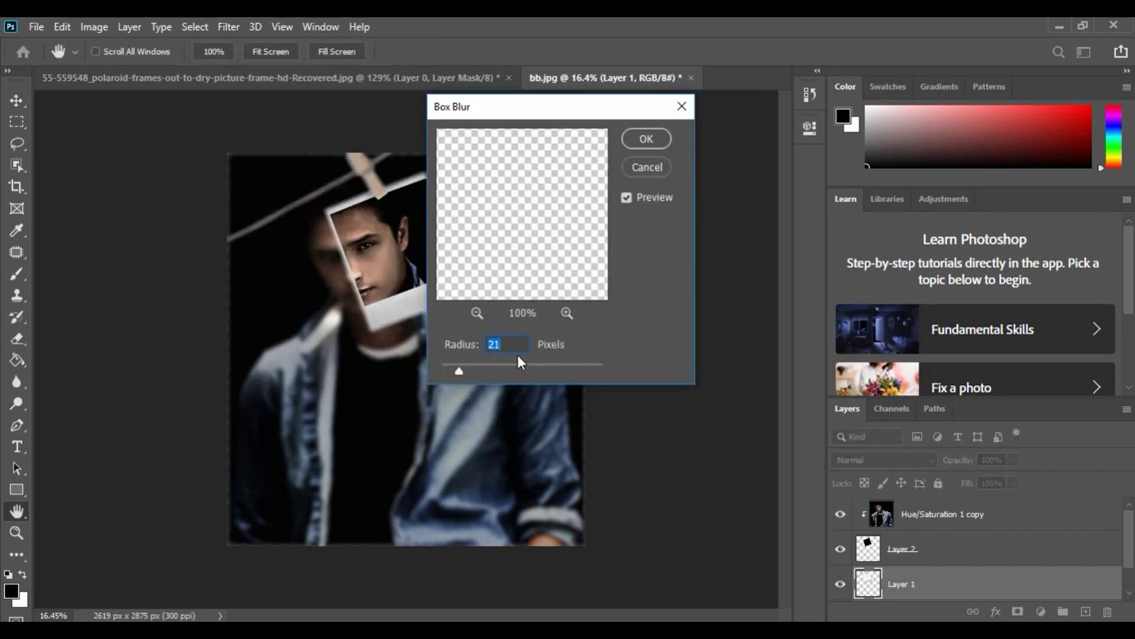
{"action": "left_click_drag", "start_coordinate": [465, 364], "coordinate": [468, 367]}
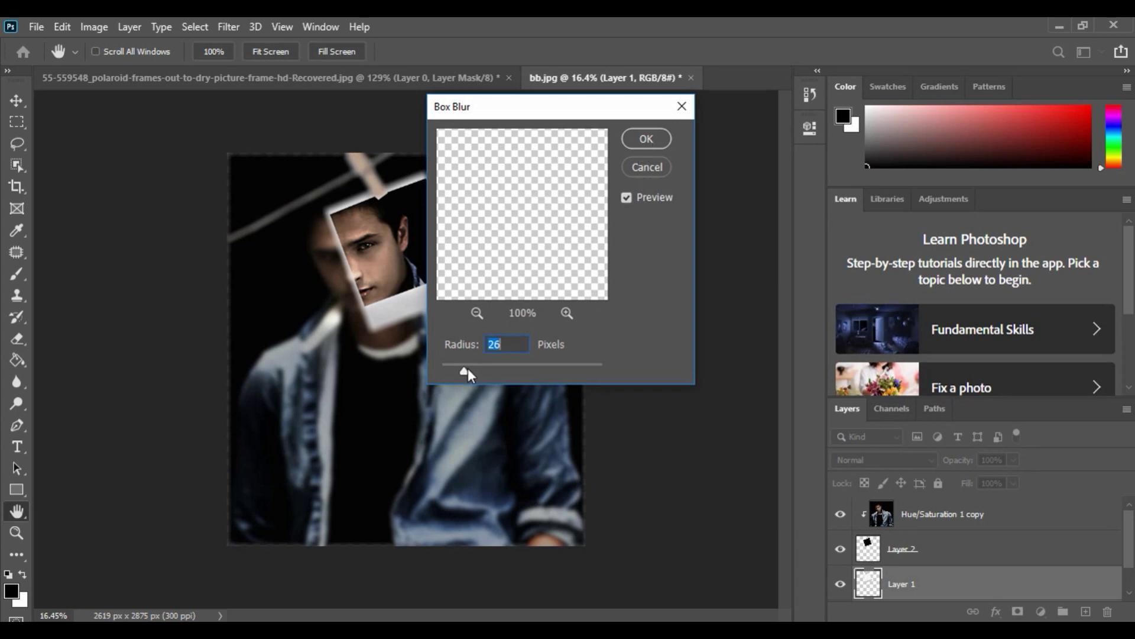
{"action": "left_click_drag", "start_coordinate": [466, 367], "coordinate": [458, 367]}
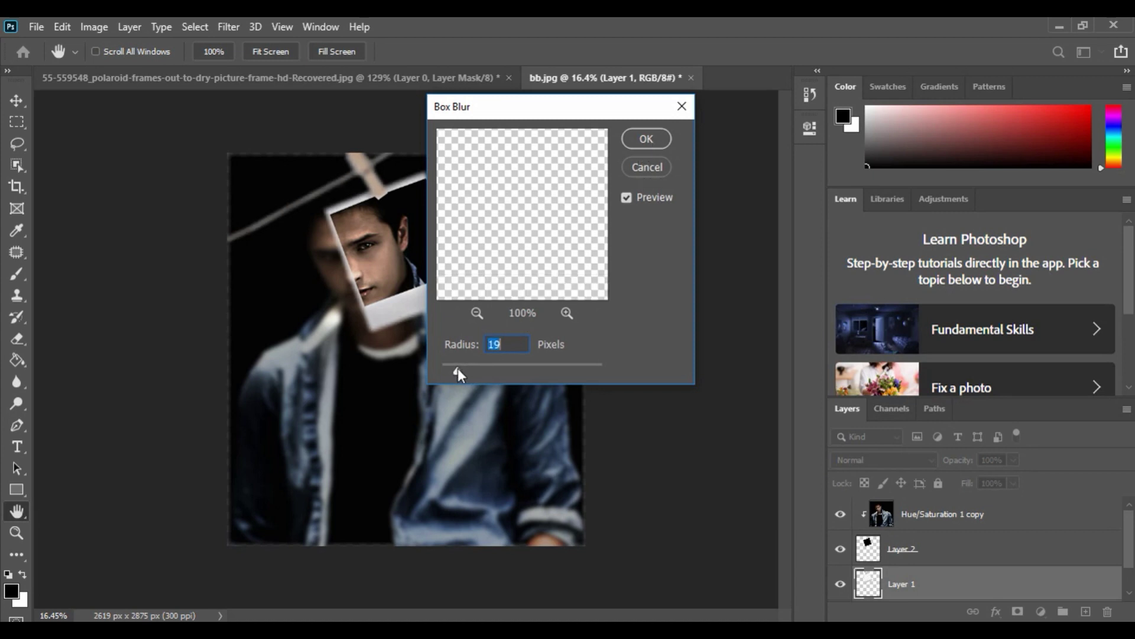
{"action": "left_click", "coordinate": [644, 140]}
{"action": "key", "text": "v"}
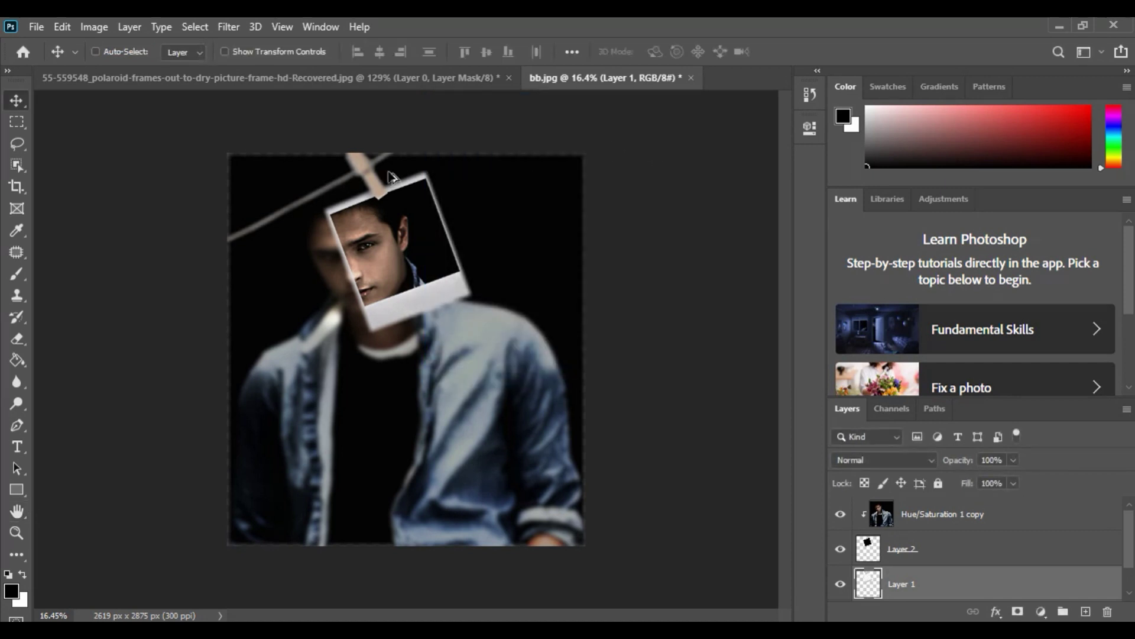
{"action": "scroll", "coordinate": [393, 186], "scroll_direction": "up", "scroll_amount": 5}
{"action": "scroll", "coordinate": [409, 211], "scroll_direction": "down", "scroll_amount": 2}
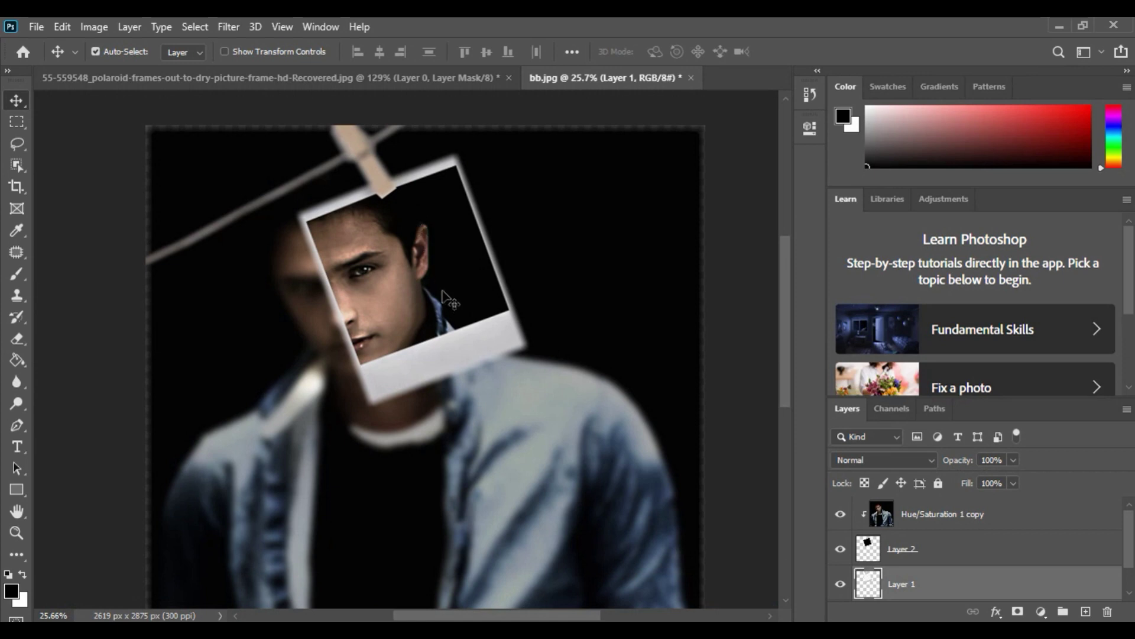
{"action": "scroll", "coordinate": [461, 379], "scroll_direction": "down", "scroll_amount": 1}
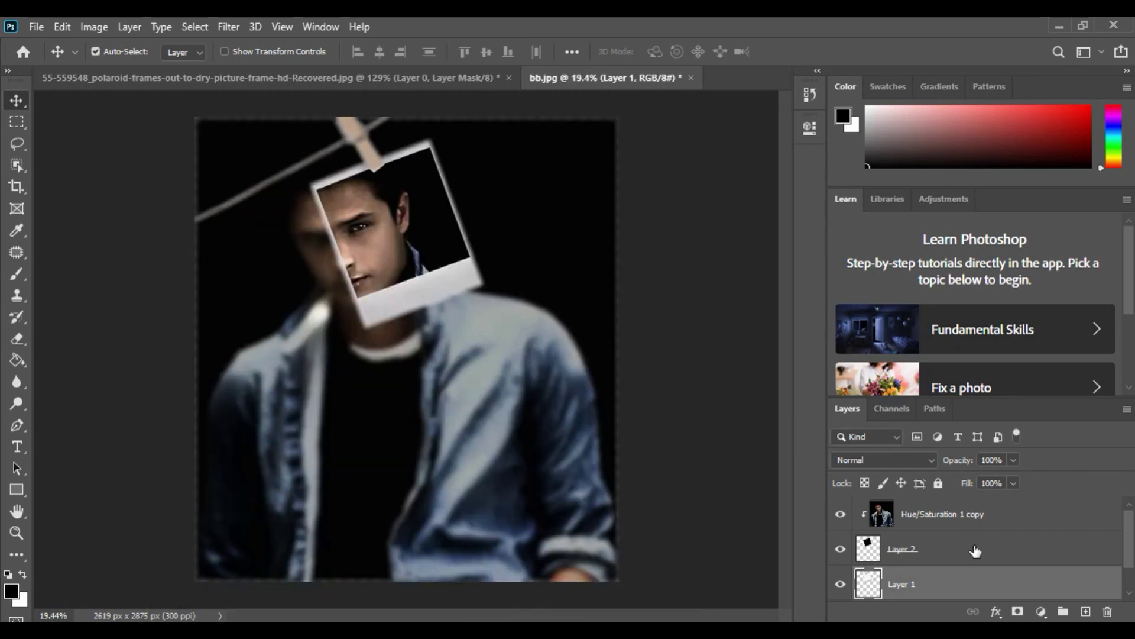
{"action": "left_click", "coordinate": [981, 528]}
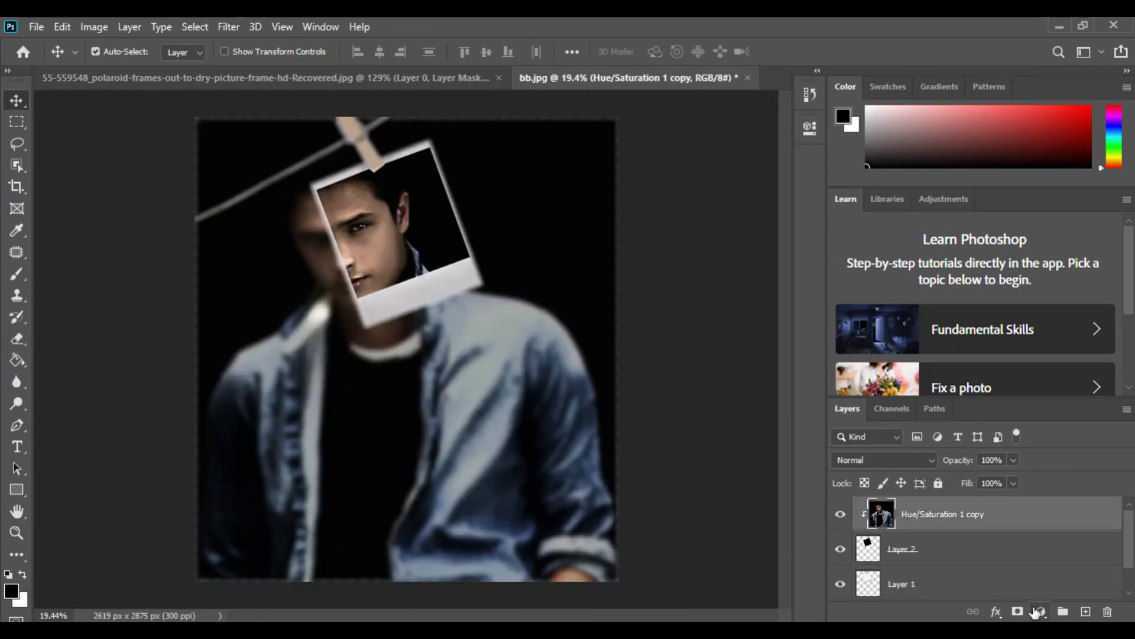
{"action": "left_click", "coordinate": [1041, 610]}
{"action": "left_click", "coordinate": [1065, 366]}
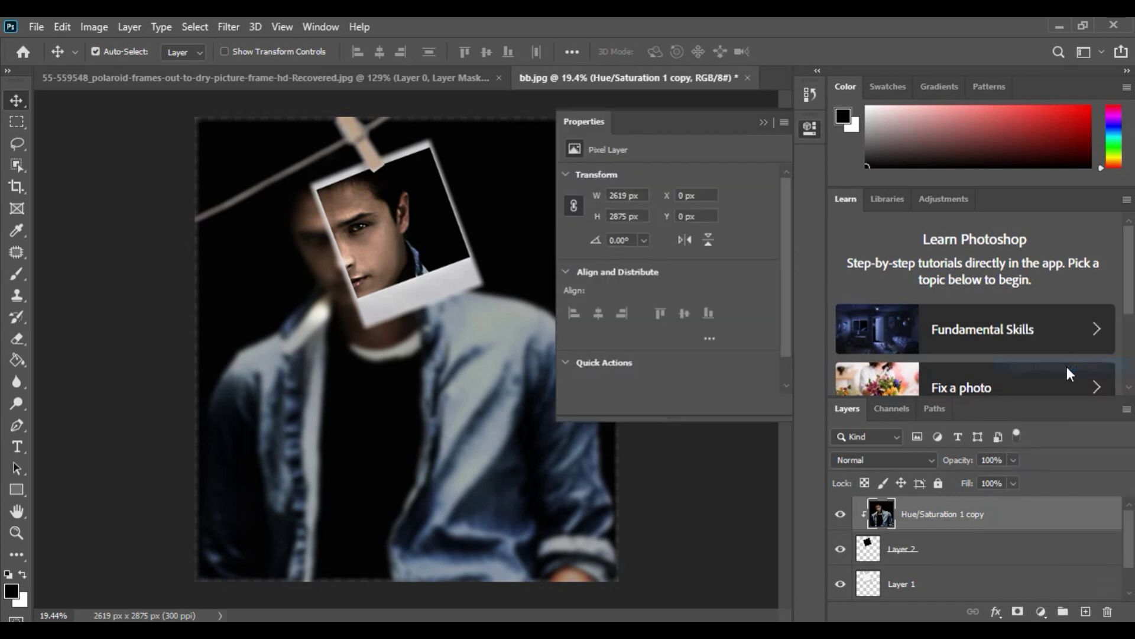
{"action": "left_click_drag", "start_coordinate": [668, 224], "coordinate": [679, 223]}
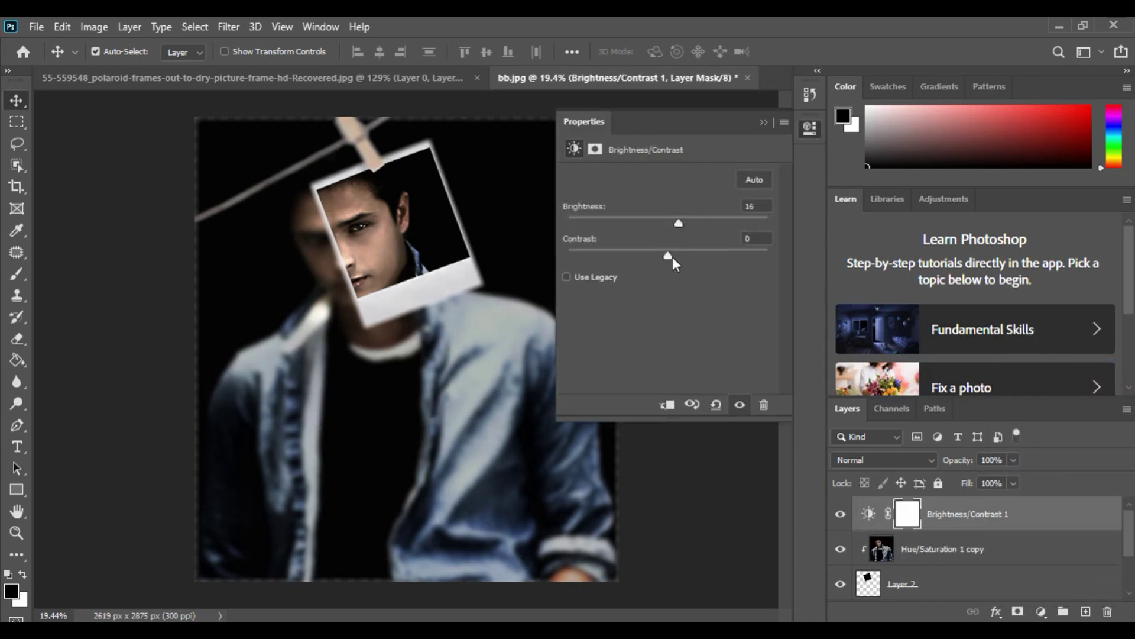
{"action": "left_click_drag", "start_coordinate": [670, 256], "coordinate": [706, 249]}
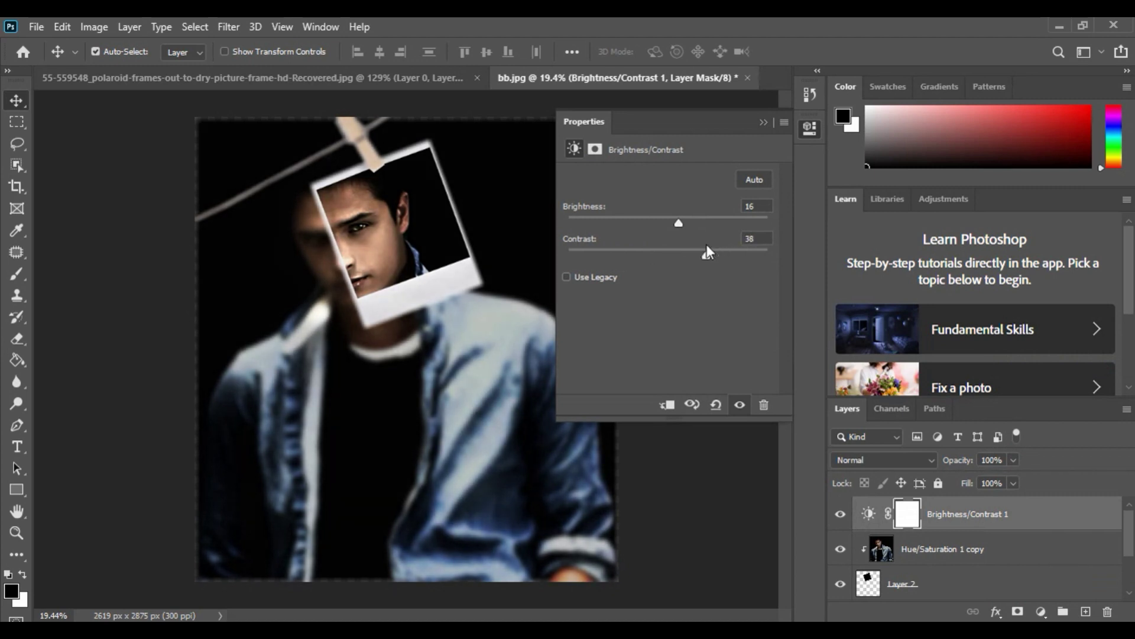
{"action": "left_click", "coordinate": [667, 404]}
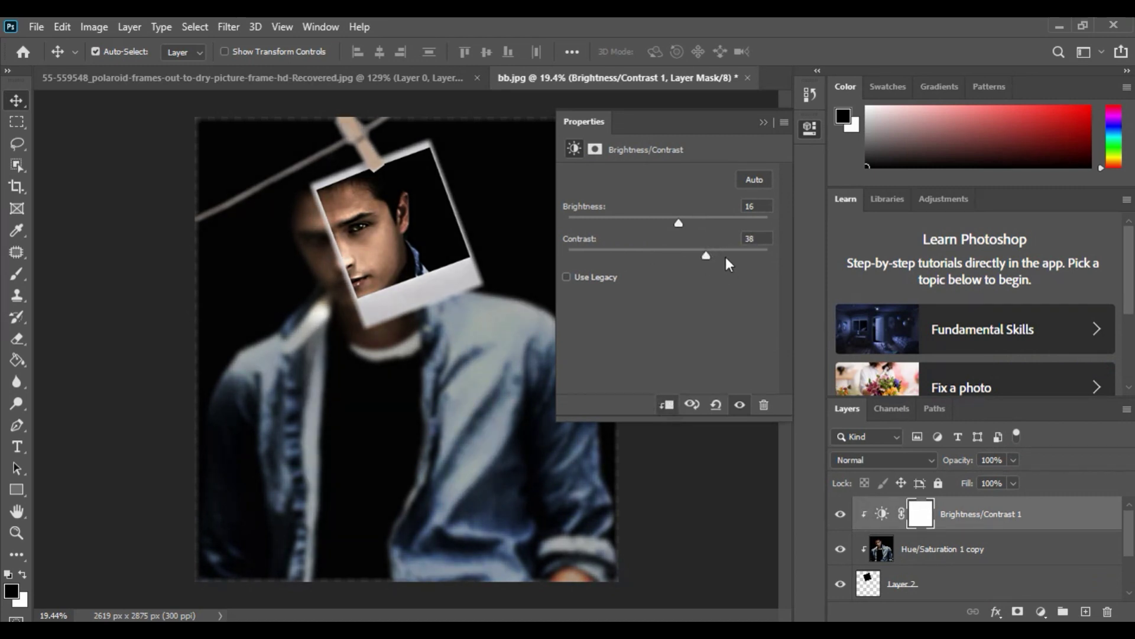
{"action": "left_click", "coordinate": [764, 122]}
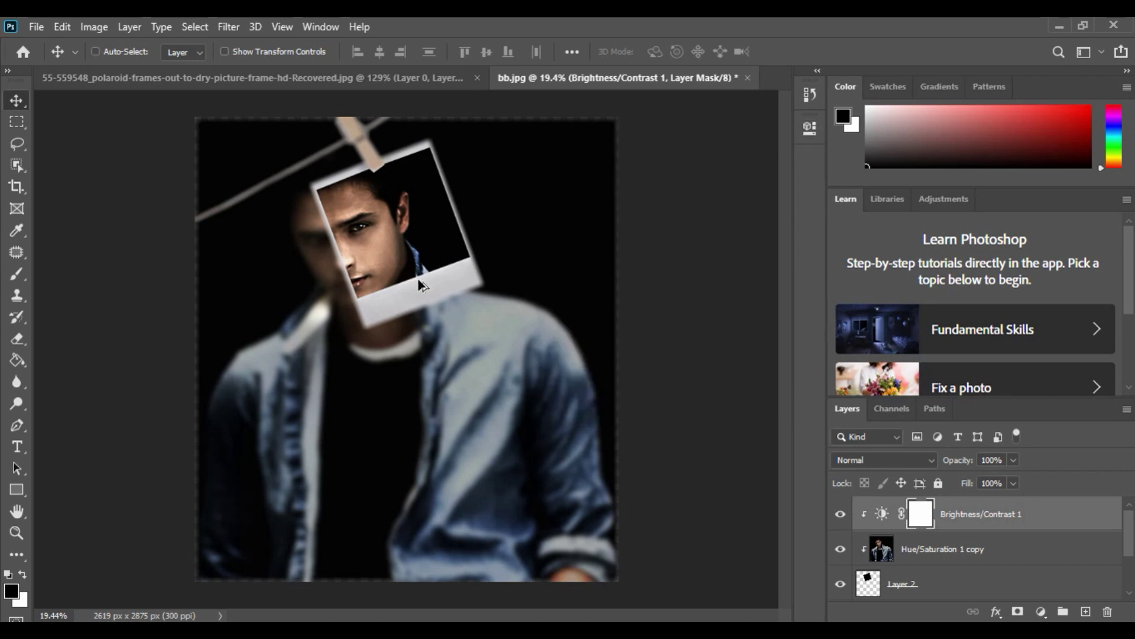
{"action": "scroll", "coordinate": [417, 284], "scroll_direction": "down", "scroll_amount": 1}
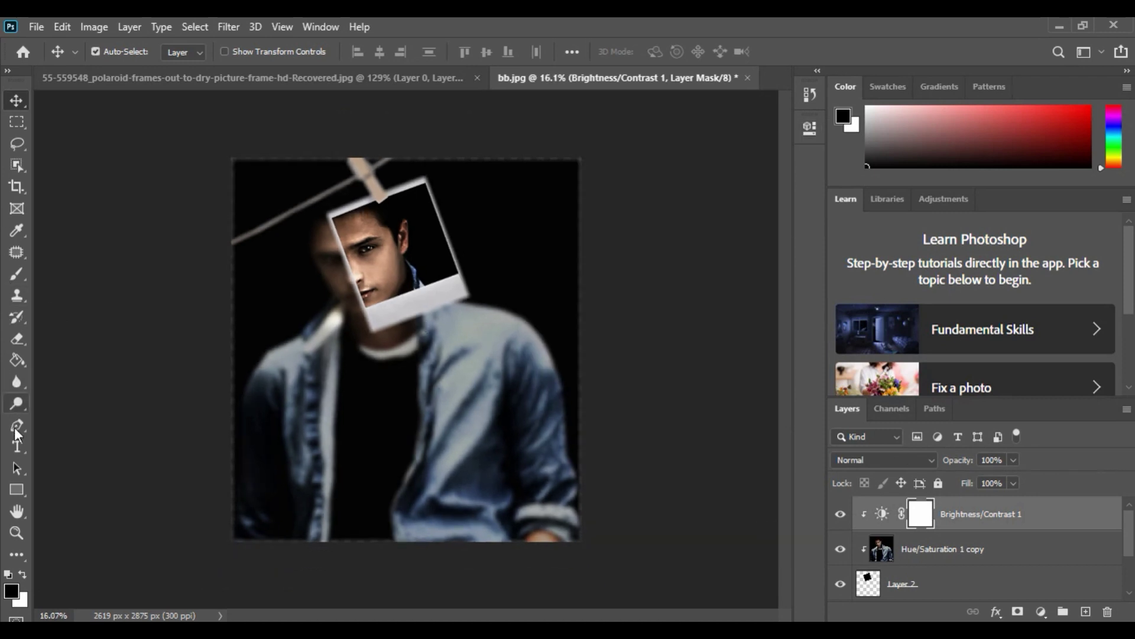
Step: Type the caption 'Do what you like' on the polaroid's bottom white border
{"action": "left_click", "coordinate": [20, 447]}
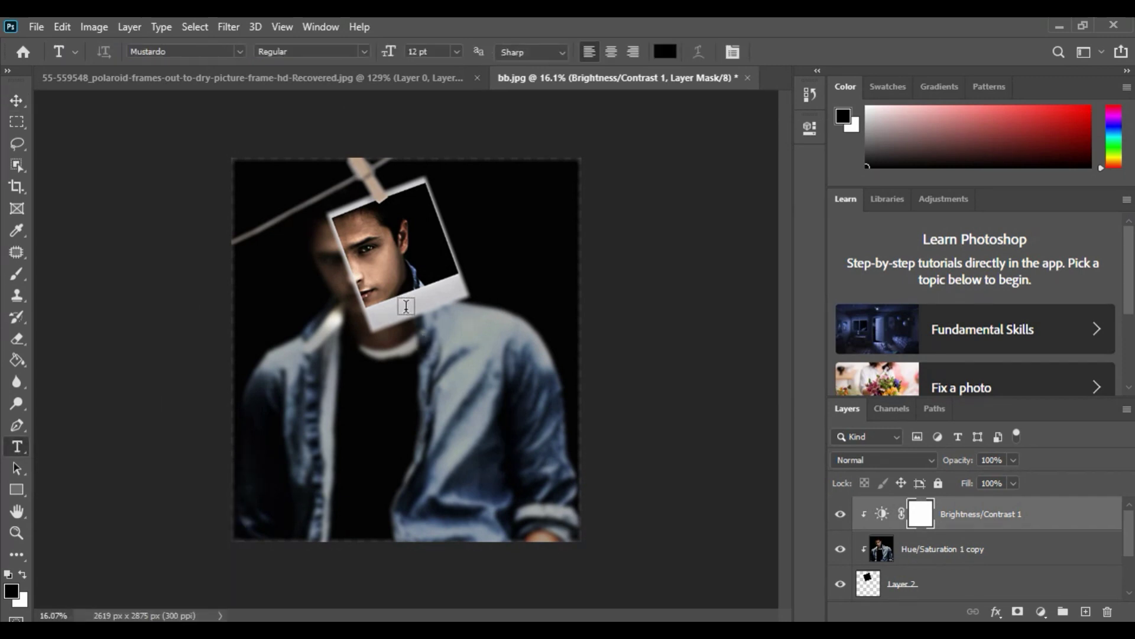
{"action": "left_click", "coordinate": [406, 306]}
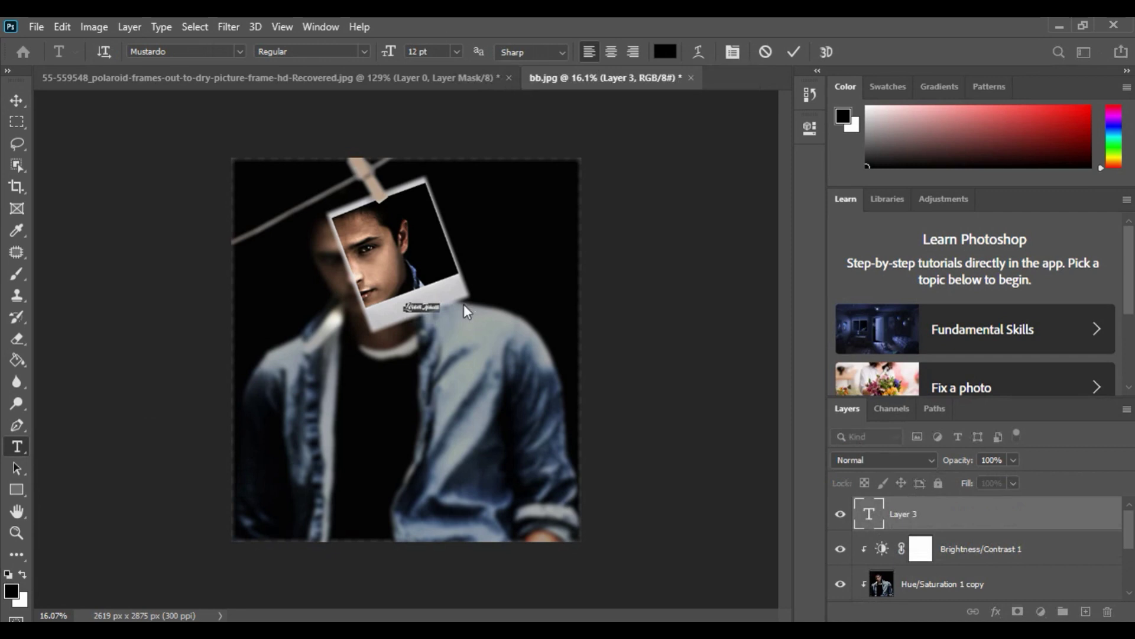
{"action": "type", "text": "Al"}
{"action": "type", "text": "hil"}
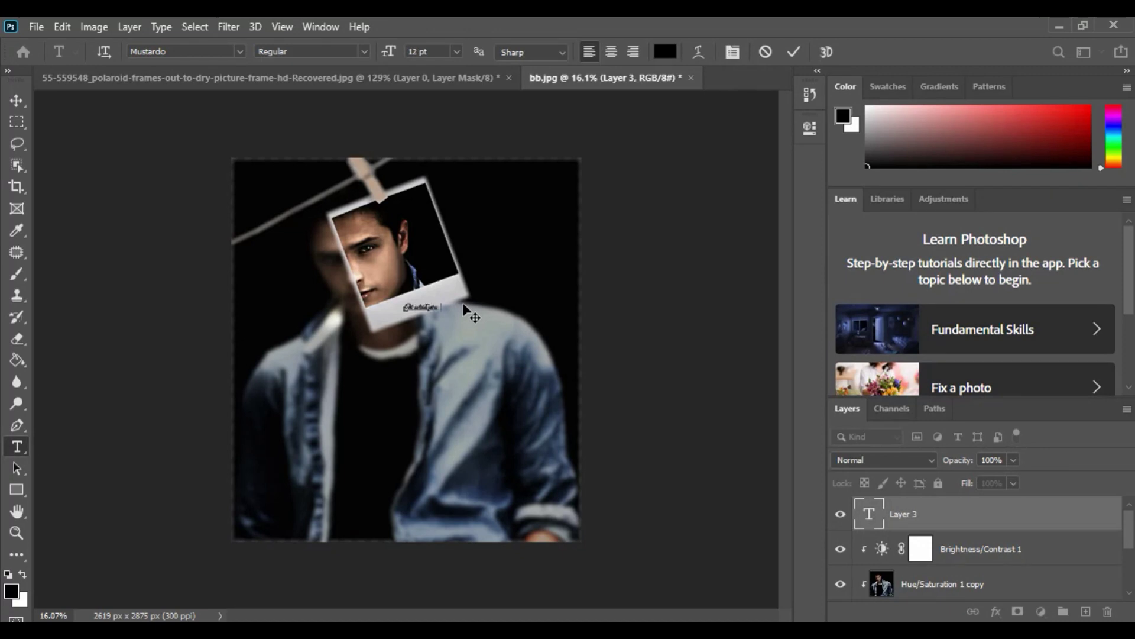
Step: Set the caption's font to Brush Script MT and commit the text
{"action": "key", "text": "ctrl+a"}
{"action": "left_click", "coordinate": [239, 52]}
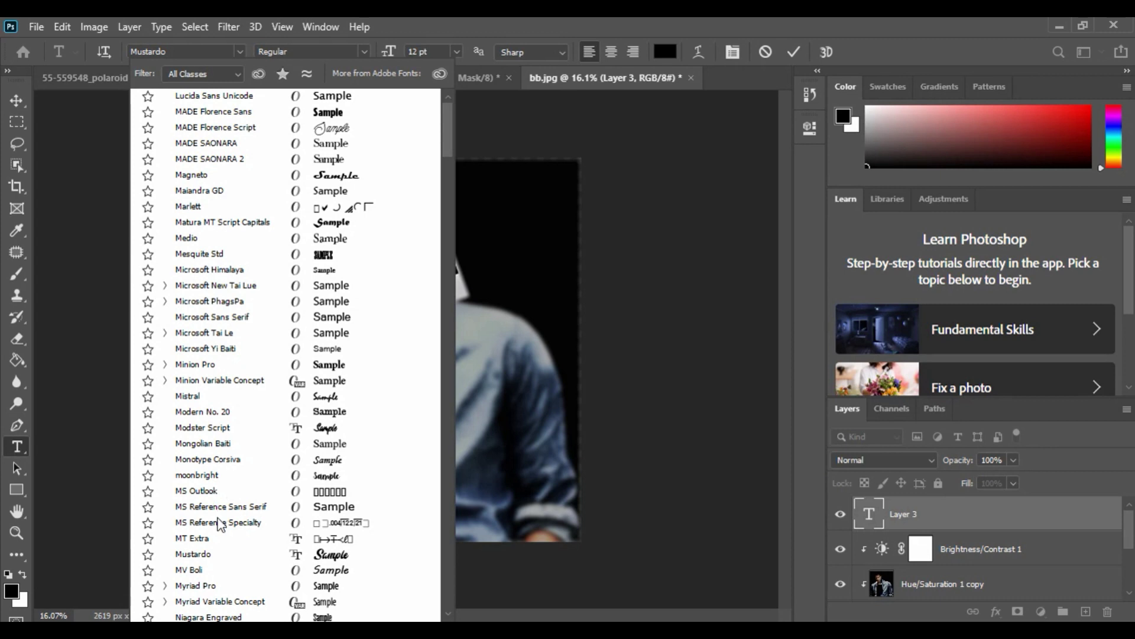
{"action": "scroll", "coordinate": [231, 177], "scroll_direction": "up", "scroll_amount": 10}
{"action": "scroll", "coordinate": [229, 266], "scroll_direction": "down", "scroll_amount": 1}
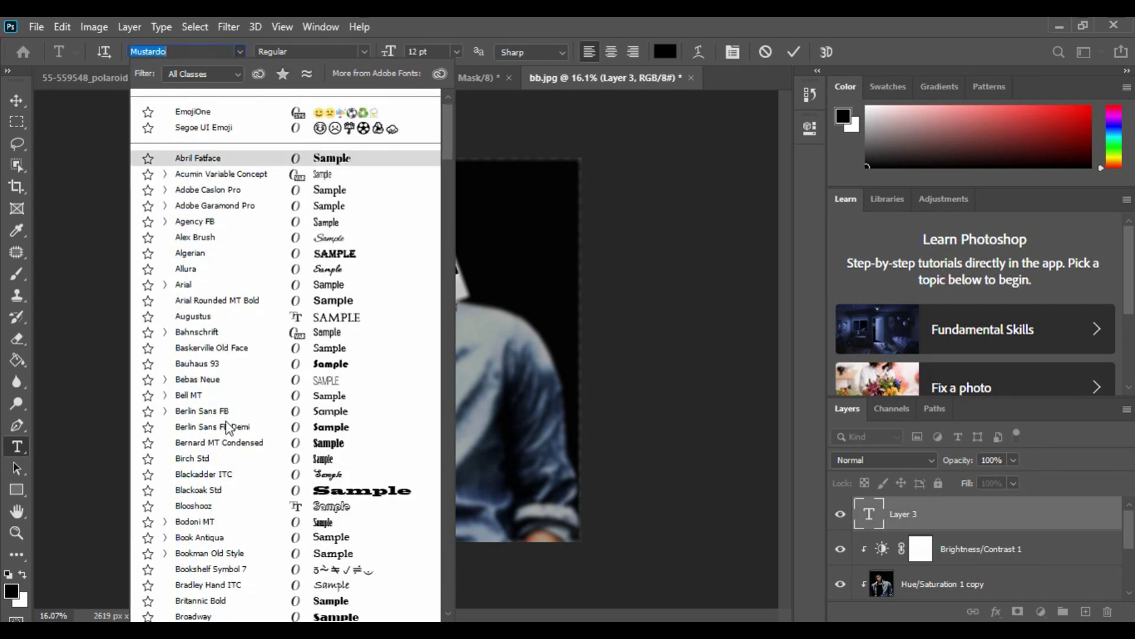
{"action": "scroll", "coordinate": [236, 503], "scroll_direction": "down", "scroll_amount": 1}
{"action": "scroll", "coordinate": [244, 577], "scroll_direction": "down", "scroll_amount": 1}
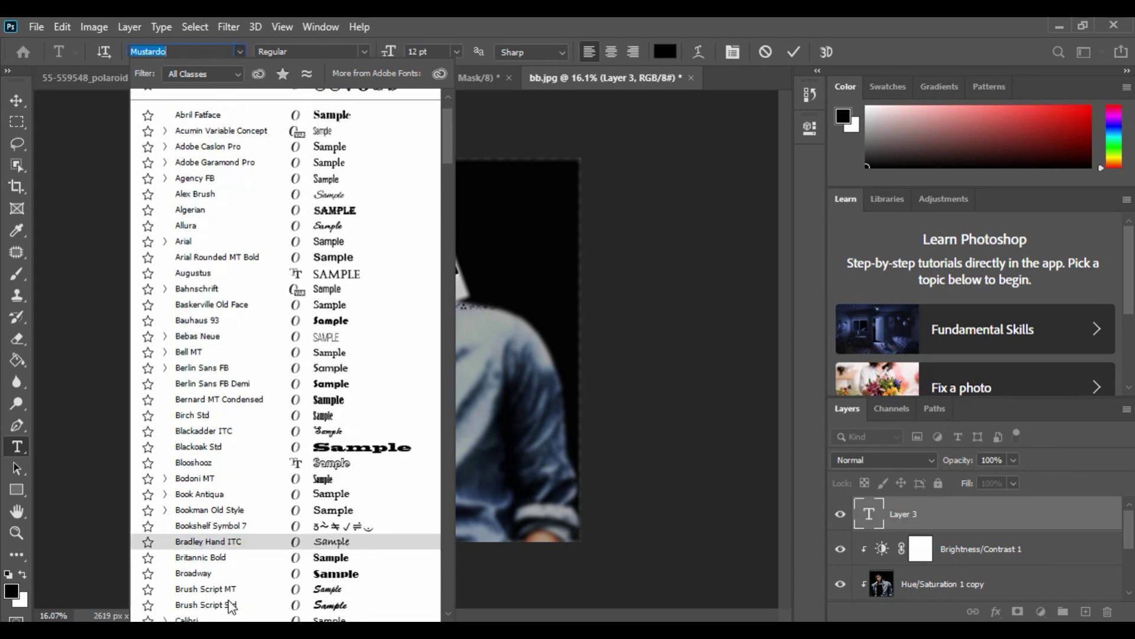
{"action": "left_click", "coordinate": [232, 589]}
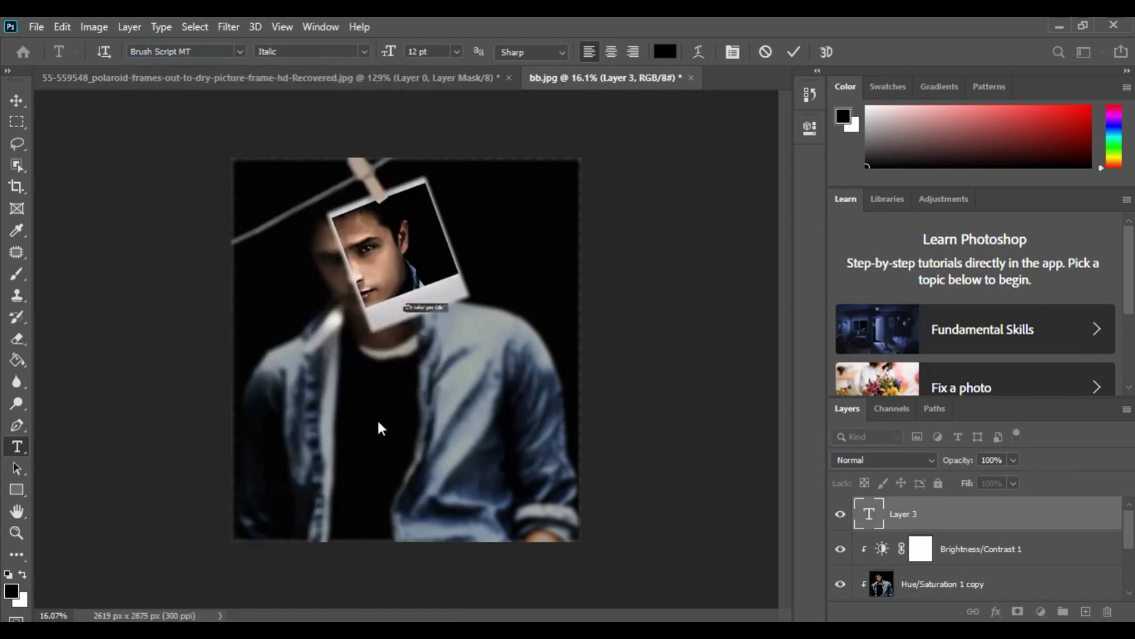
{"action": "left_click", "coordinate": [794, 52]}
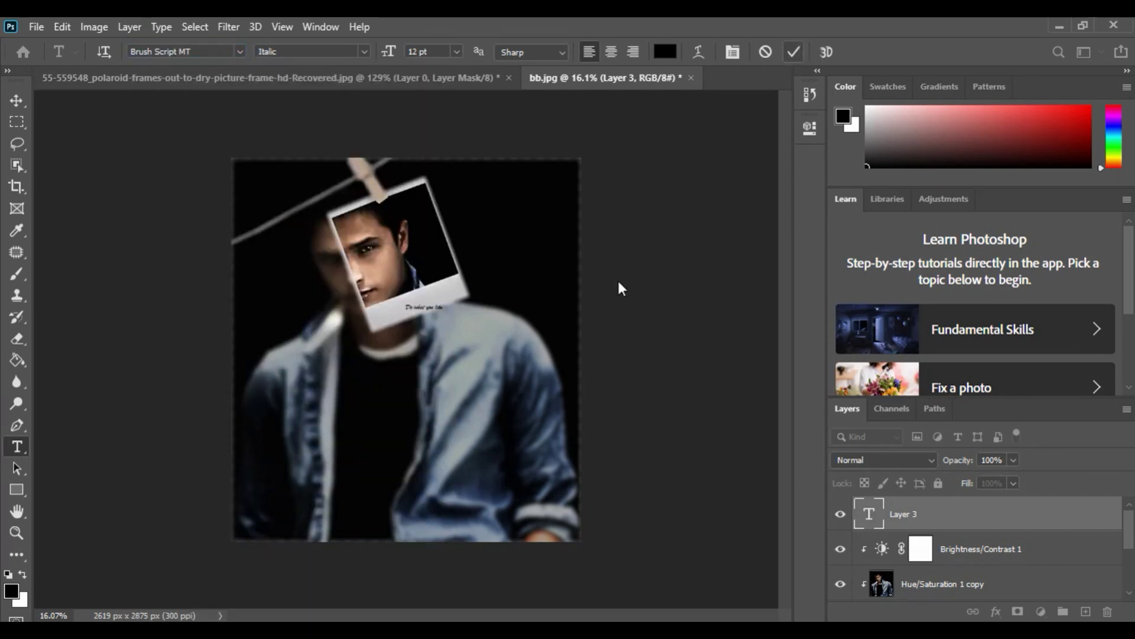
Step: Scale the caption to 23.36 pt and rotate it -19.25° onto the polaroid's bottom border
{"action": "key", "text": "ctrl+t"}
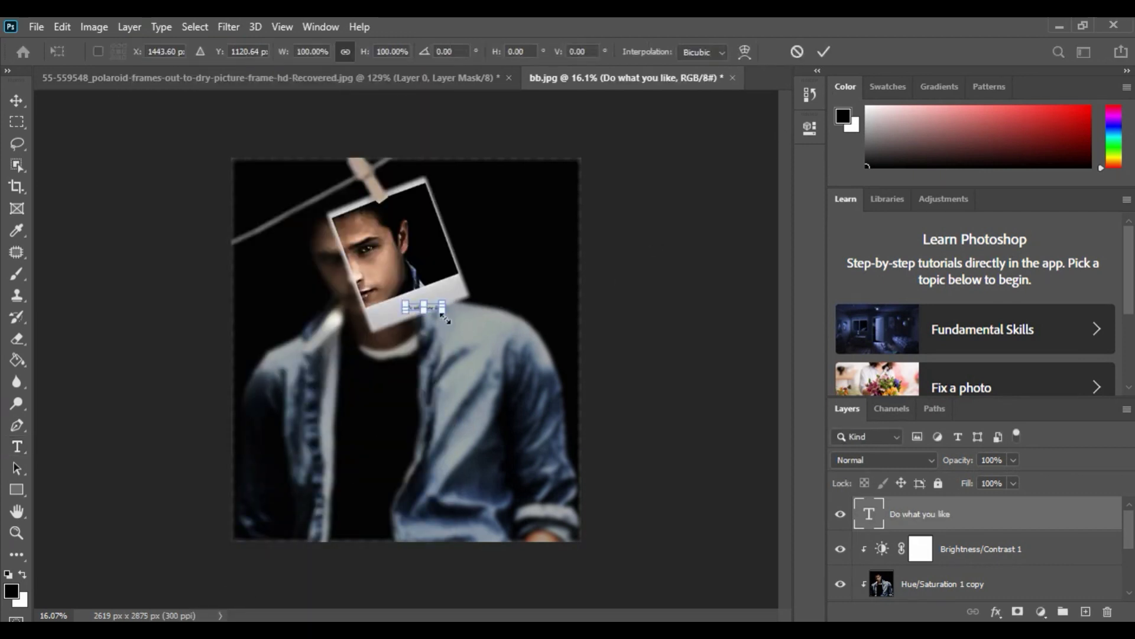
{"action": "mouse_move", "coordinate": [445, 310]}
{"action": "left_mouse_down"}
{"action": "mouse_move", "coordinate": [495, 322]}
{"action": "mouse_move", "coordinate": [513, 307]}
{"action": "mouse_move", "coordinate": [432, 301]}
{"action": "left_mouse_up"}
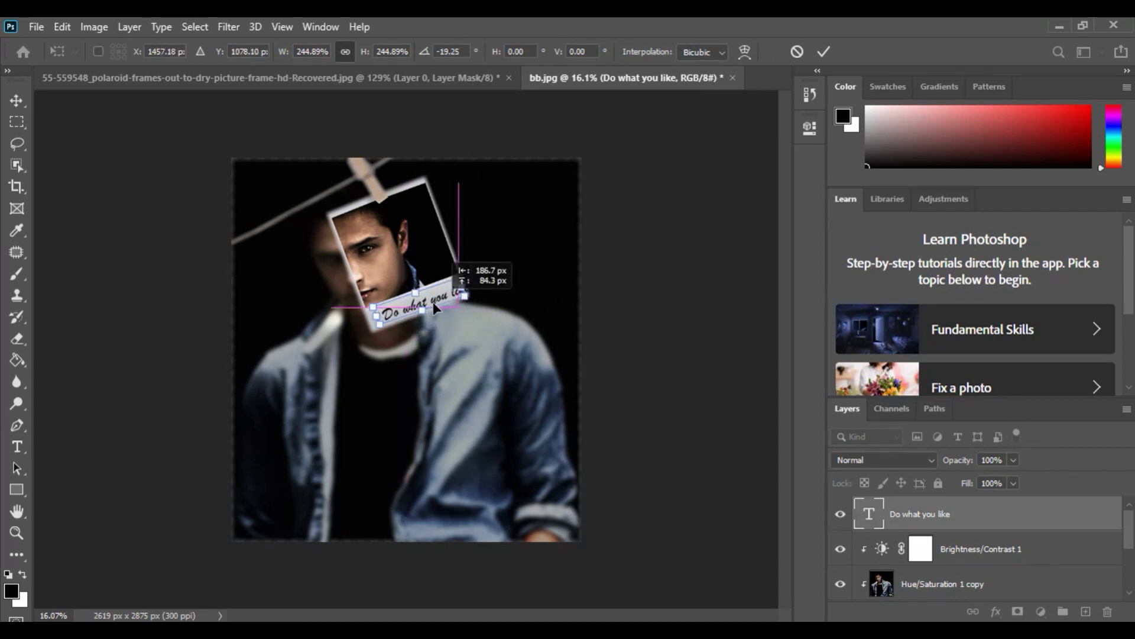
{"action": "scroll", "coordinate": [432, 299], "scroll_direction": "up", "scroll_amount": 3}
{"action": "scroll", "coordinate": [429, 286], "scroll_direction": "up", "scroll_amount": 3}
{"action": "scroll", "coordinate": [425, 296], "scroll_direction": "up", "scroll_amount": 2}
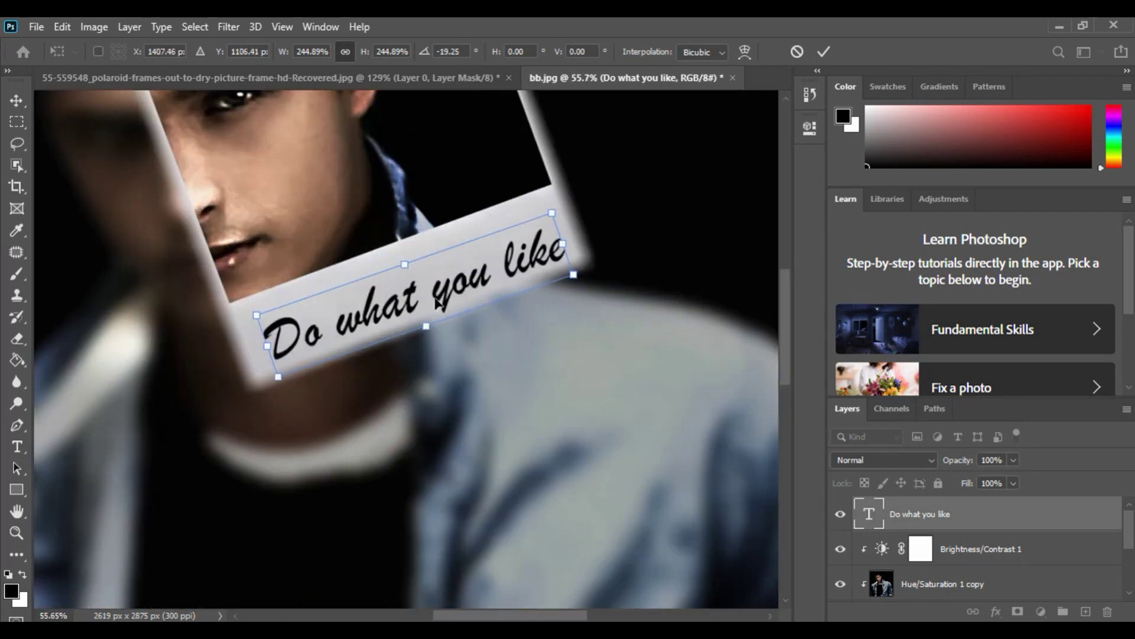
{"action": "left_click_drag", "start_coordinate": [449, 284], "coordinate": [443, 280]}
{"action": "left_click_drag", "start_coordinate": [561, 278], "coordinate": [532, 274]}
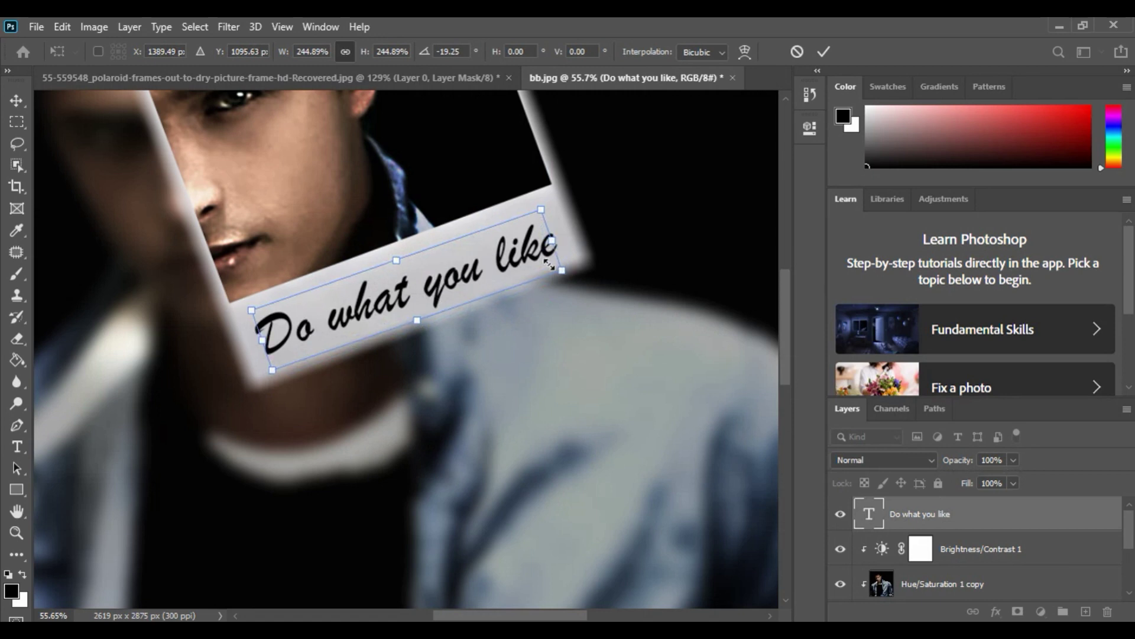
{"action": "left_click_drag", "start_coordinate": [458, 277], "coordinate": [460, 266]}
{"action": "left_click", "coordinate": [826, 48]}
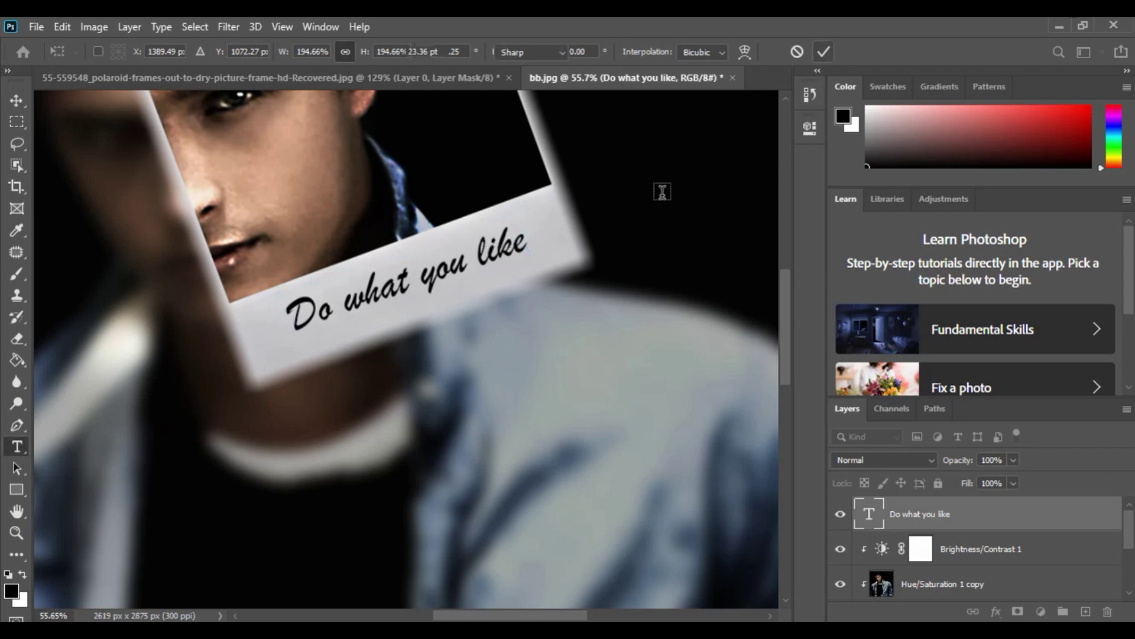
Step: Zoom around the canvas to check the tilted caption, then return to the Move tool
{"action": "scroll", "coordinate": [609, 241], "scroll_direction": "down", "scroll_amount": 4}
{"action": "scroll", "coordinate": [609, 241], "scroll_direction": "down", "scroll_amount": 4}
{"action": "scroll", "coordinate": [605, 235], "scroll_direction": "down", "scroll_amount": 2}
{"action": "scroll", "coordinate": [453, 257], "scroll_direction": "up", "scroll_amount": 1}
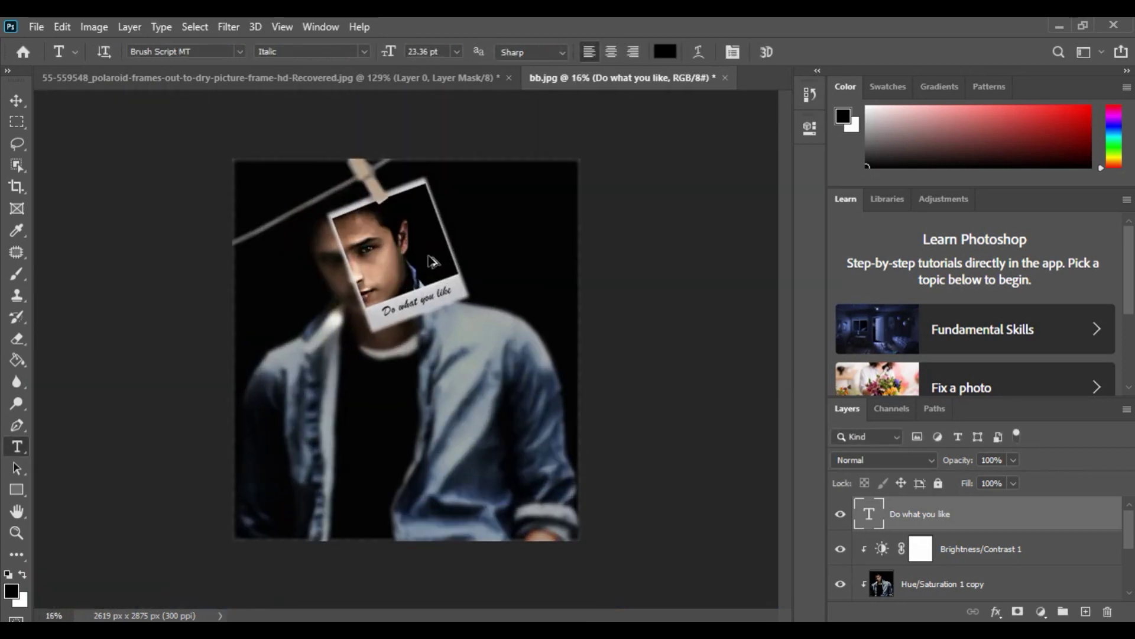
{"action": "scroll", "coordinate": [467, 278], "scroll_direction": "up", "scroll_amount": 2}
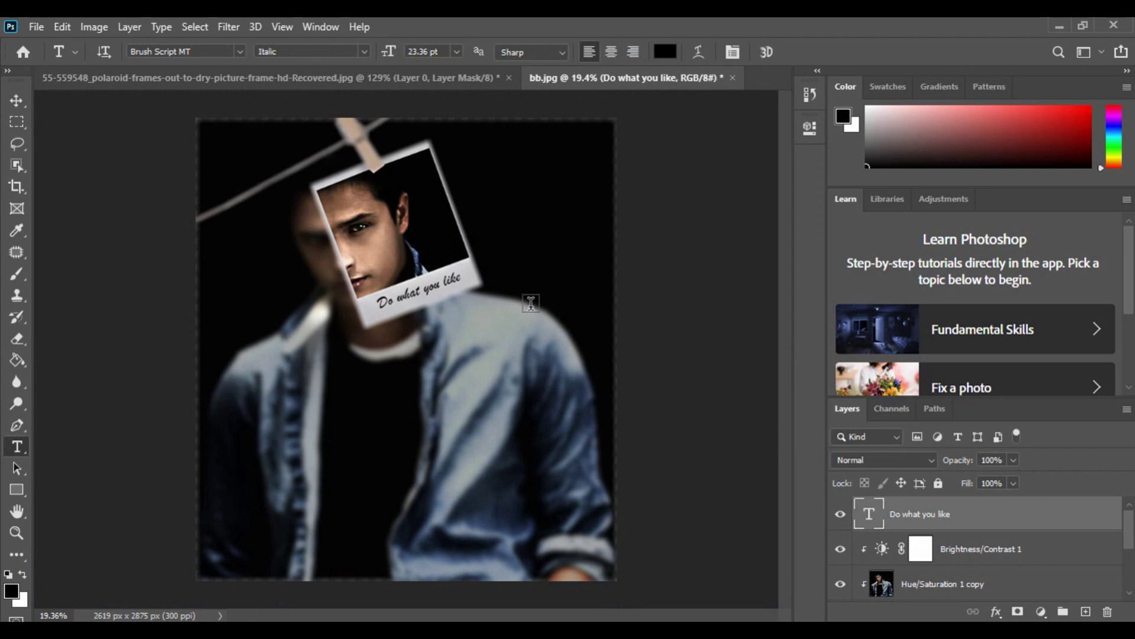
{"action": "left_click", "coordinate": [17, 100]}
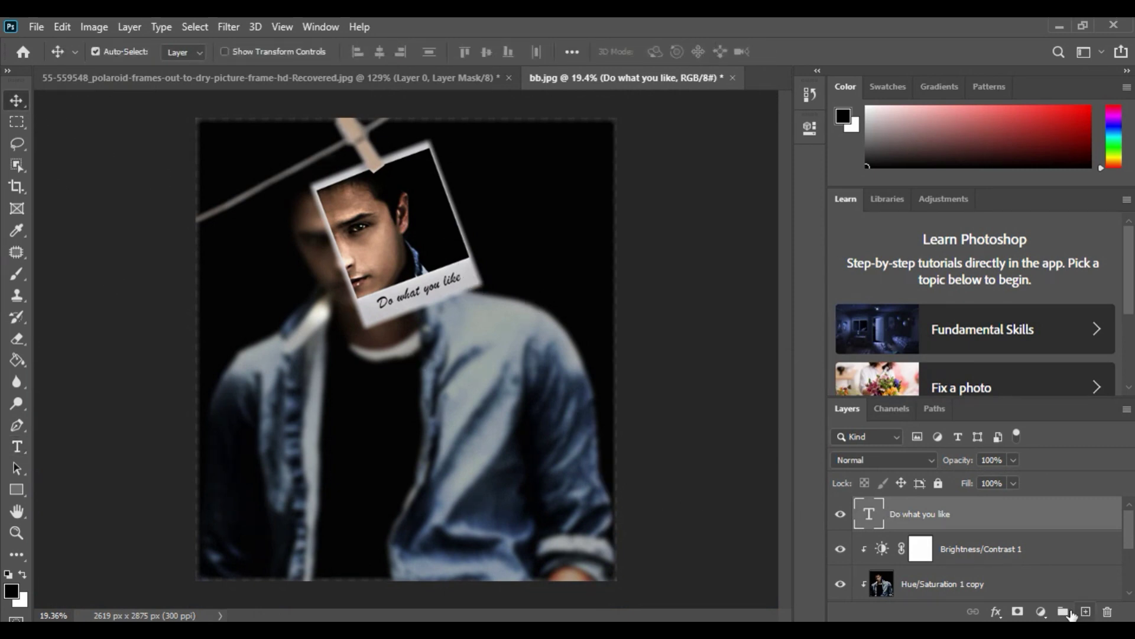
Step: Add an Exposure 1 layer above Hue/Saturation 1 copy with Offset -0.0333, Exposure 0.00
{"action": "left_click", "coordinate": [1026, 565]}
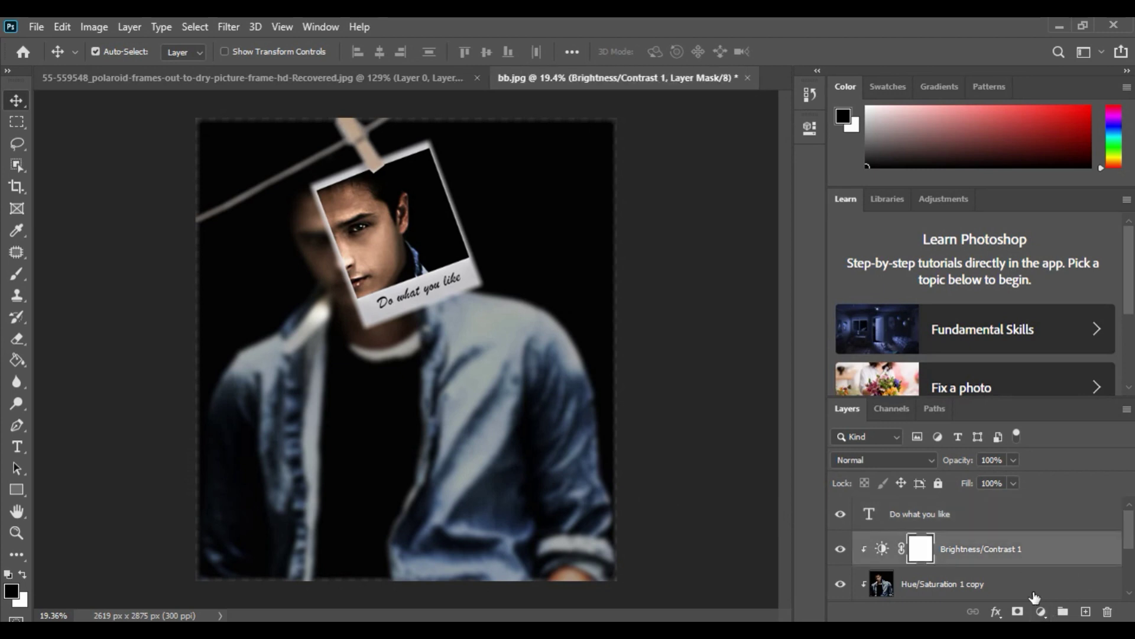
{"action": "left_click", "coordinate": [1041, 588]}
{"action": "left_click", "coordinate": [1042, 613]}
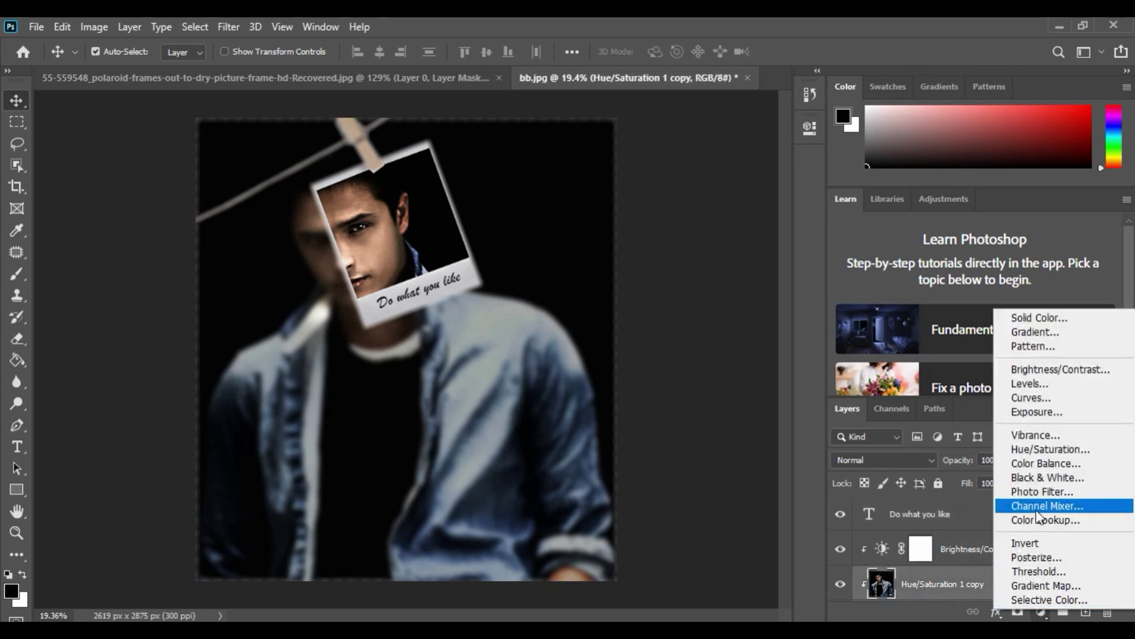
{"action": "left_click", "coordinate": [1055, 431]}
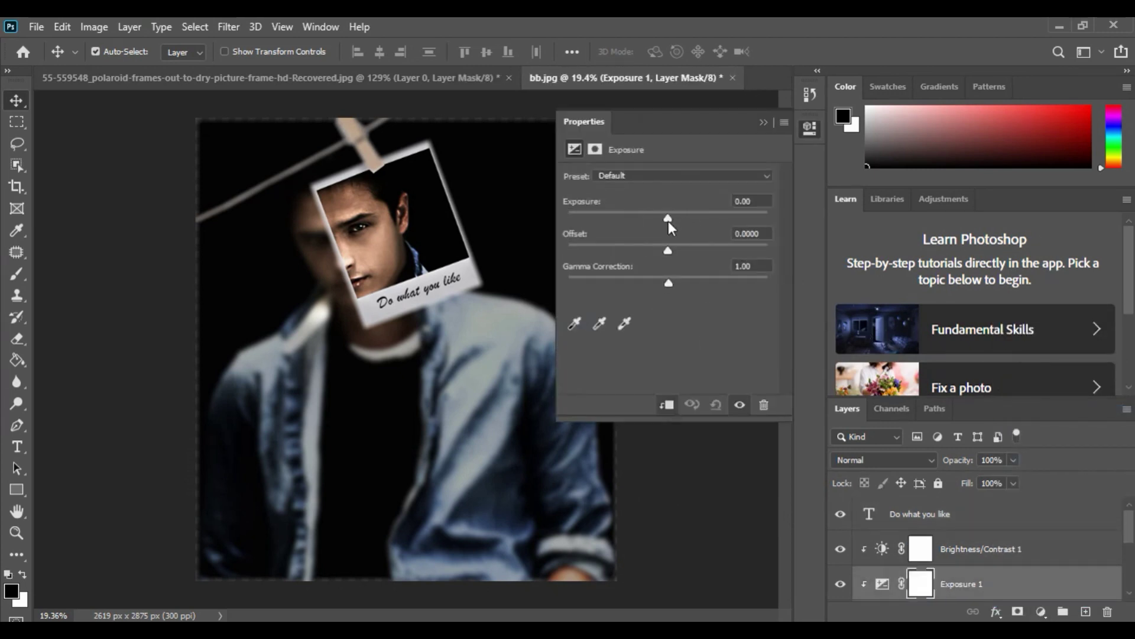
{"action": "mouse_move", "coordinate": [668, 219]}
{"action": "left_mouse_down"}
{"action": "mouse_move", "coordinate": [680, 216]}
{"action": "mouse_move", "coordinate": [651, 215]}
{"action": "mouse_move", "coordinate": [668, 217]}
{"action": "mouse_move", "coordinate": [675, 249]}
{"action": "mouse_move", "coordinate": [662, 246]}
{"action": "left_mouse_up"}
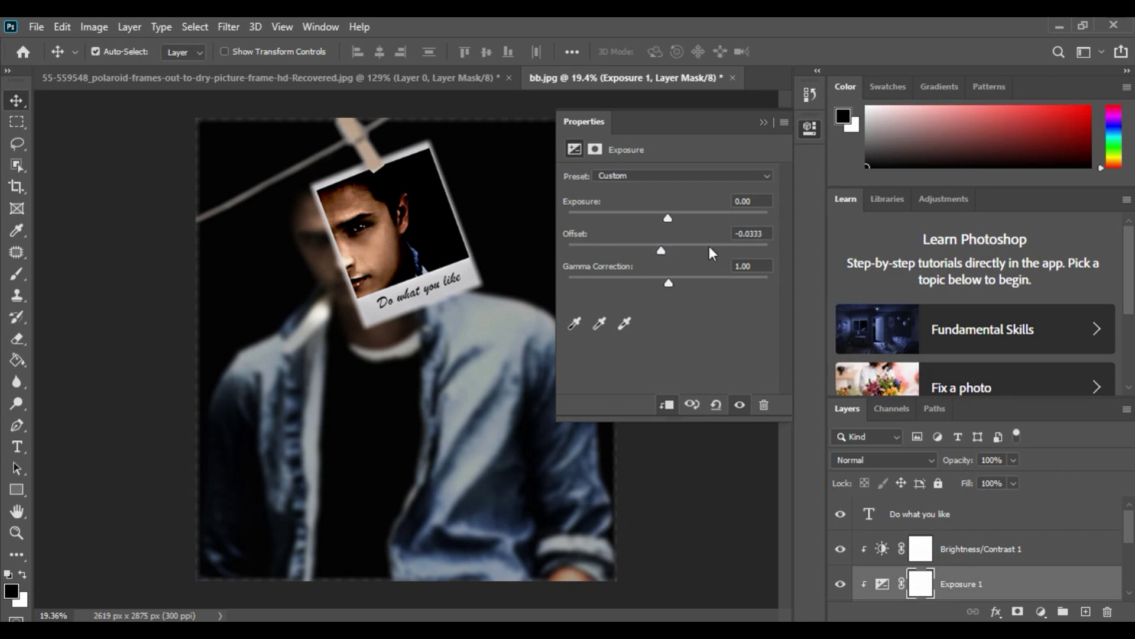
Step: Collapse the Exposure properties and zoom in and out to review the finished polaroid portrait
{"action": "left_click", "coordinate": [763, 123]}
{"action": "scroll", "coordinate": [391, 248], "scroll_direction": "up", "scroll_amount": 2}
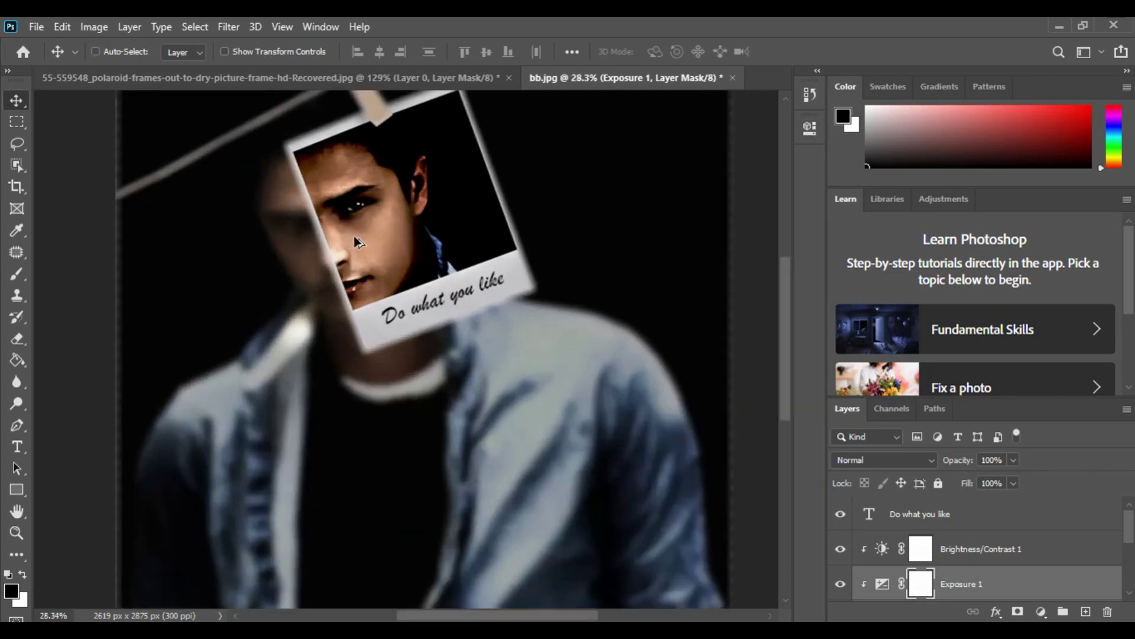
{"action": "scroll", "coordinate": [414, 290], "scroll_direction": "up", "scroll_amount": 3}
{"action": "scroll", "coordinate": [414, 289], "scroll_direction": "down", "scroll_amount": 6}
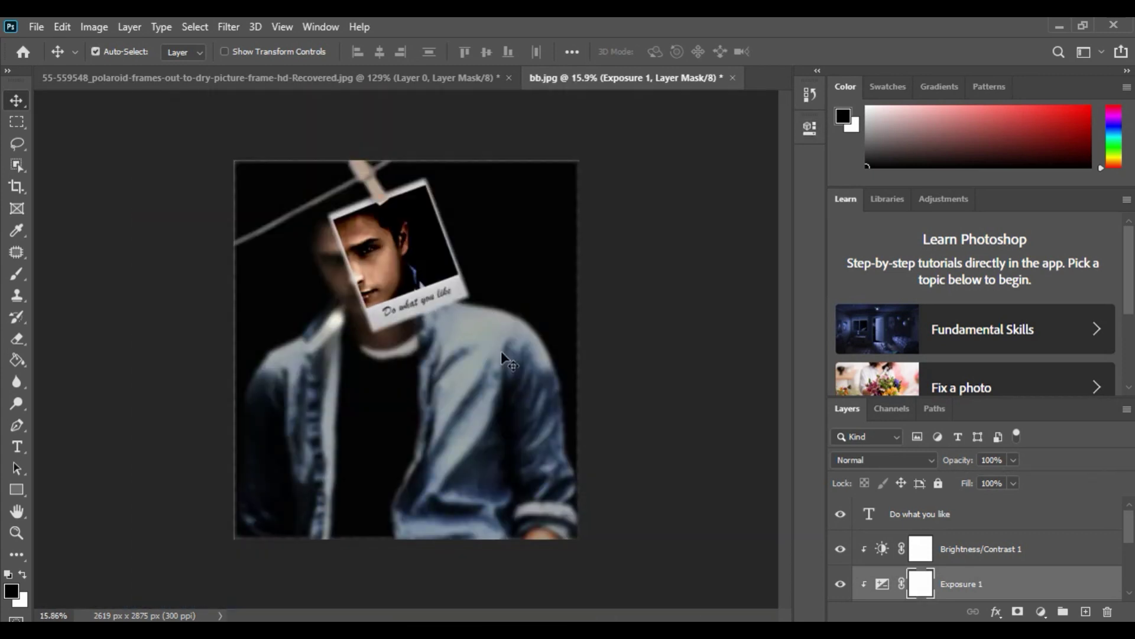
{"action": "scroll", "coordinate": [408, 292], "scroll_direction": "up", "scroll_amount": 2}
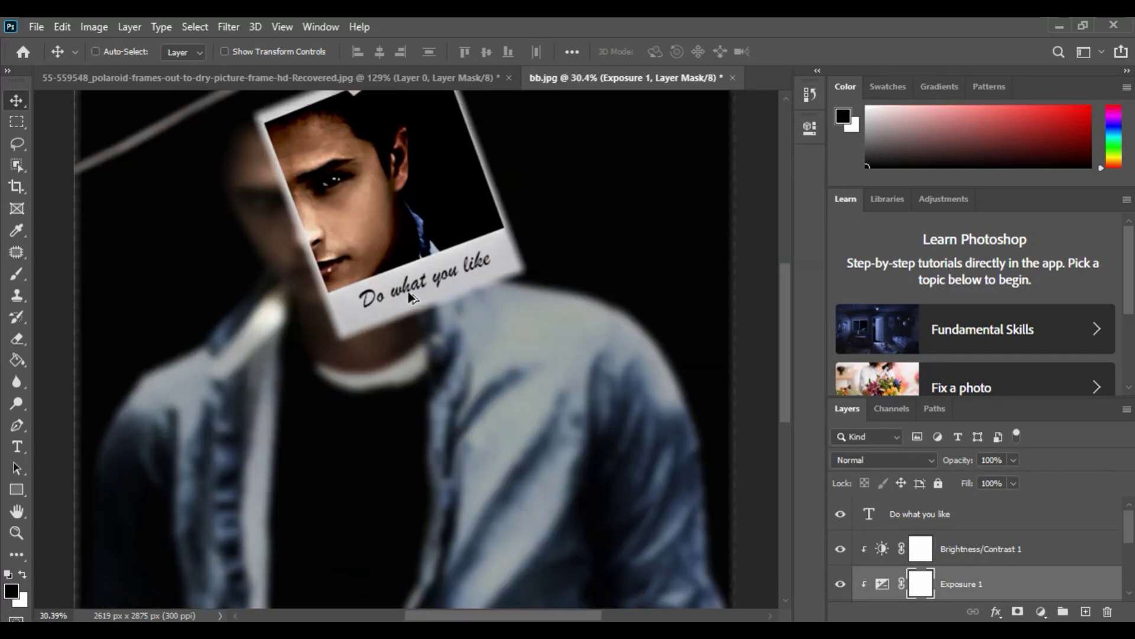
{"action": "scroll", "coordinate": [414, 319], "scroll_direction": "up", "scroll_amount": 1}
{"action": "scroll", "coordinate": [441, 349], "scroll_direction": "up", "scroll_amount": 1}
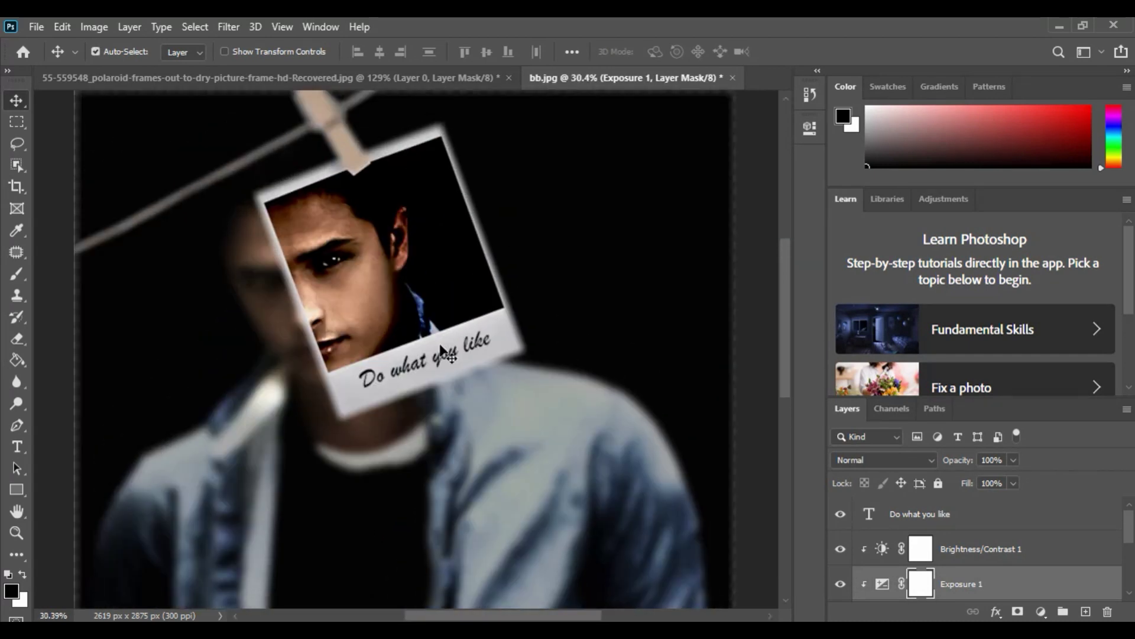
{"action": "scroll", "coordinate": [441, 348], "scroll_direction": "down", "scroll_amount": 1}
{"action": "scroll", "coordinate": [440, 349], "scroll_direction": "down", "scroll_amount": 1}
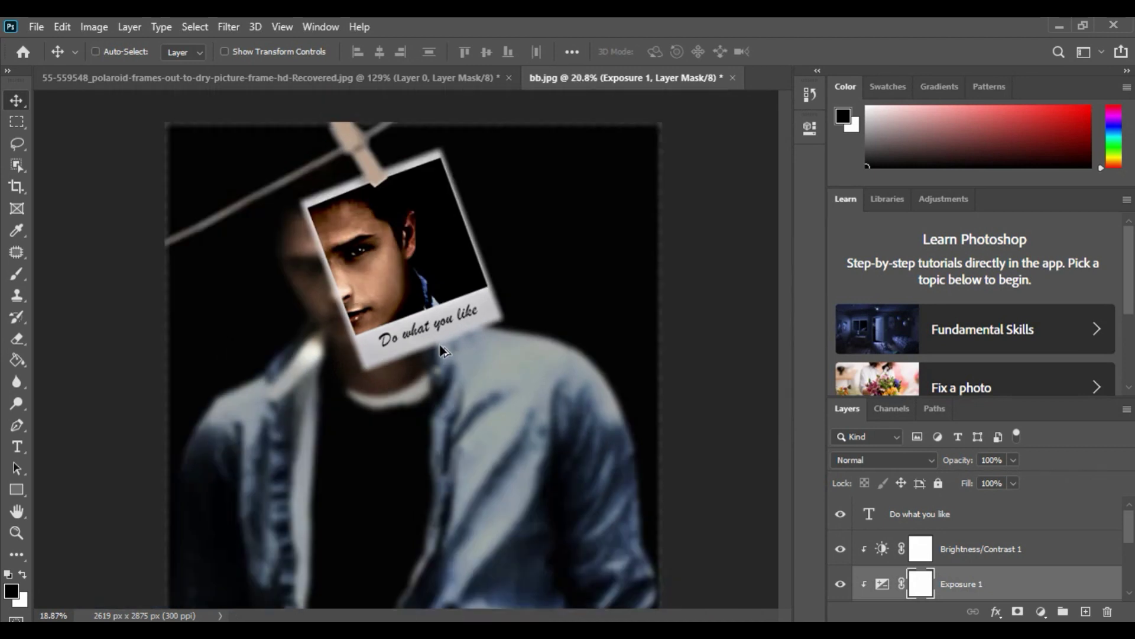
{"action": "scroll", "coordinate": [441, 349], "scroll_direction": "down", "scroll_amount": 1}
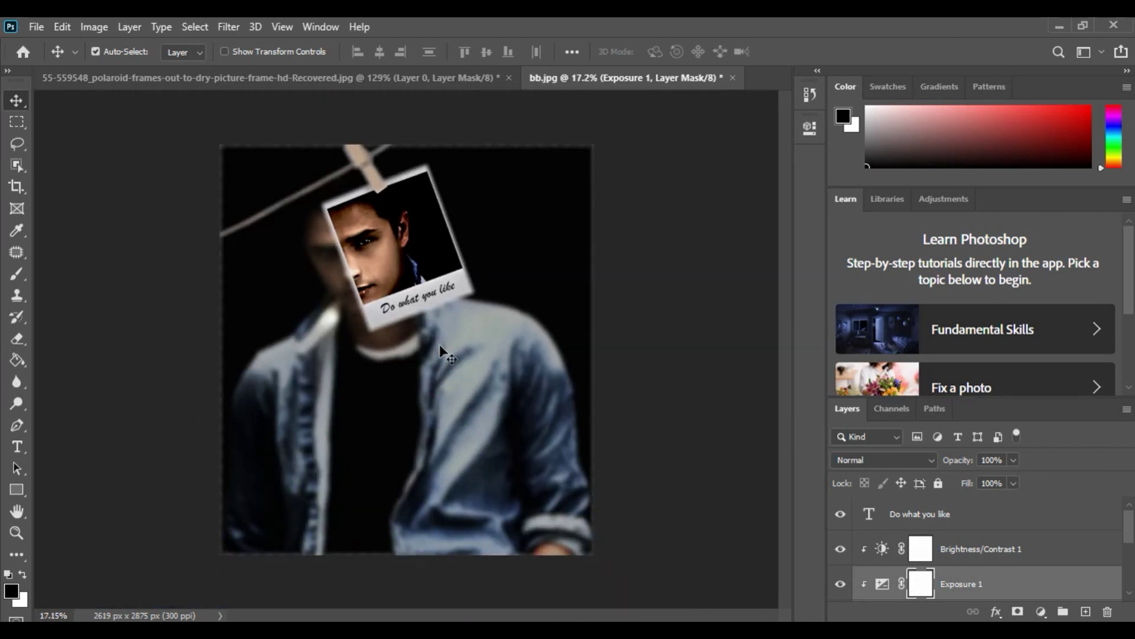